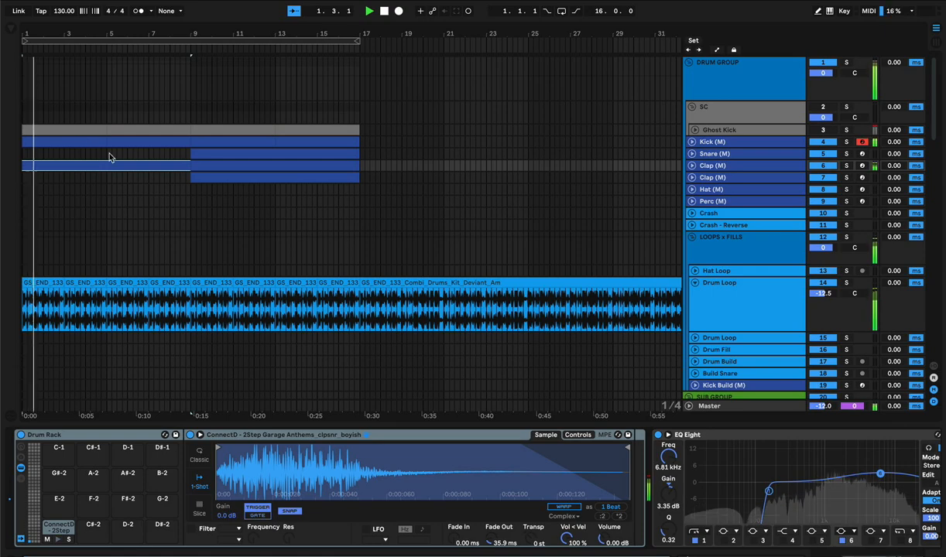
# - Unfold the Kick (M) track and the first Clap (M) track, and look through the project's track list during playback
pyautogui.click(692, 142)
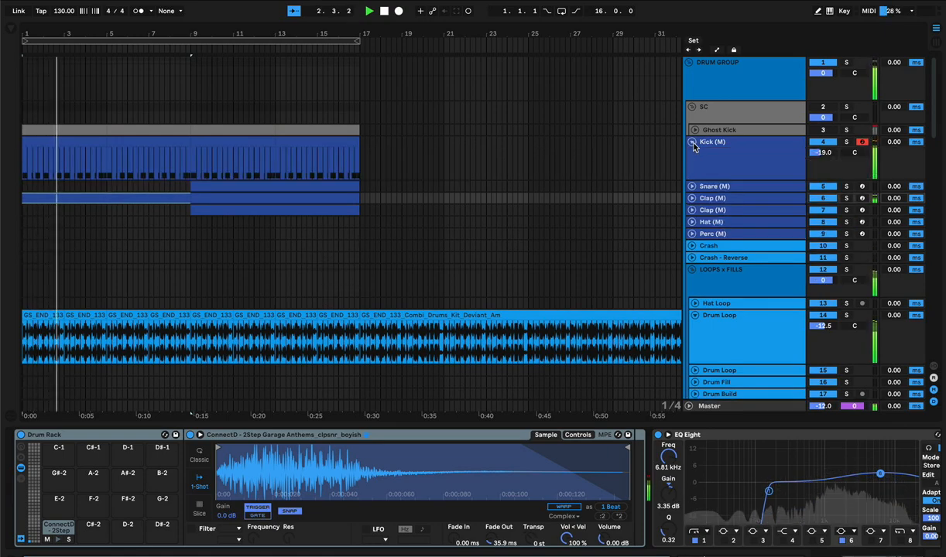
pyautogui.click(692, 199)
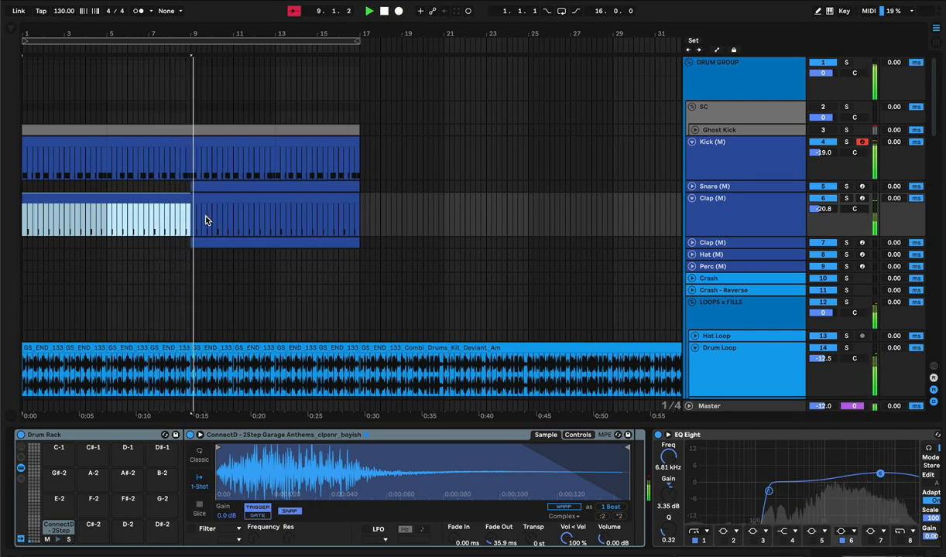
pyautogui.scroll(-10, 232, 220)
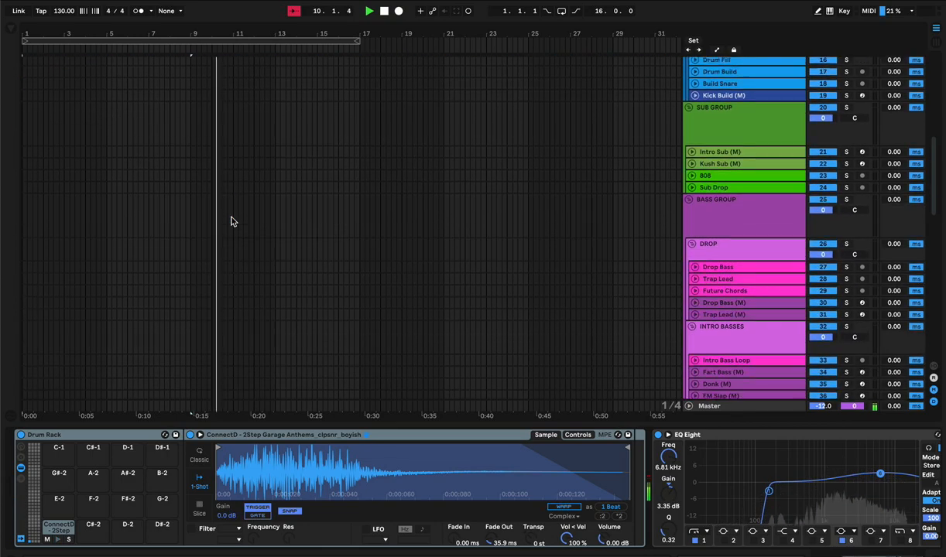
pyautogui.scroll(-15, 230, 222)
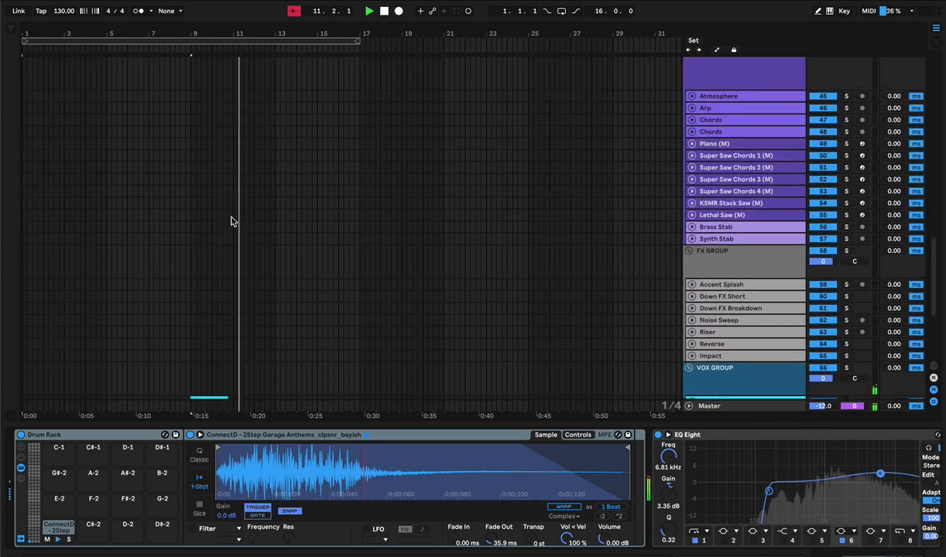
pyautogui.scroll(-1, 231, 222)
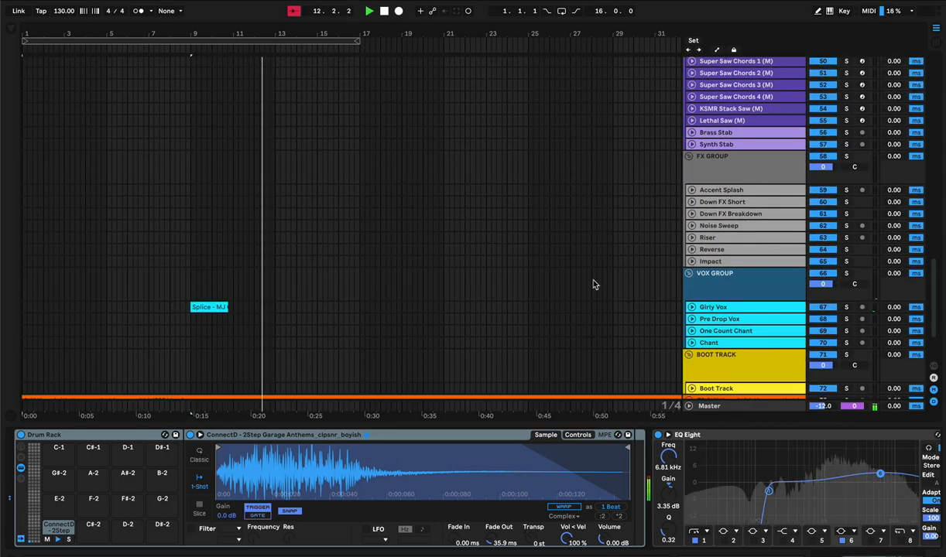
pyautogui.scroll(20, 247, 238)
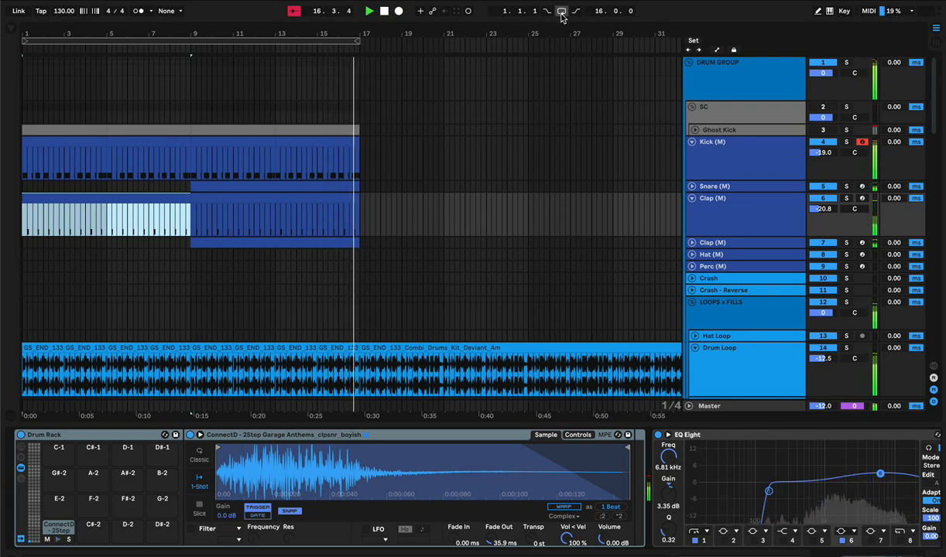
pyautogui.press('space')
pyautogui.click(581, 1)
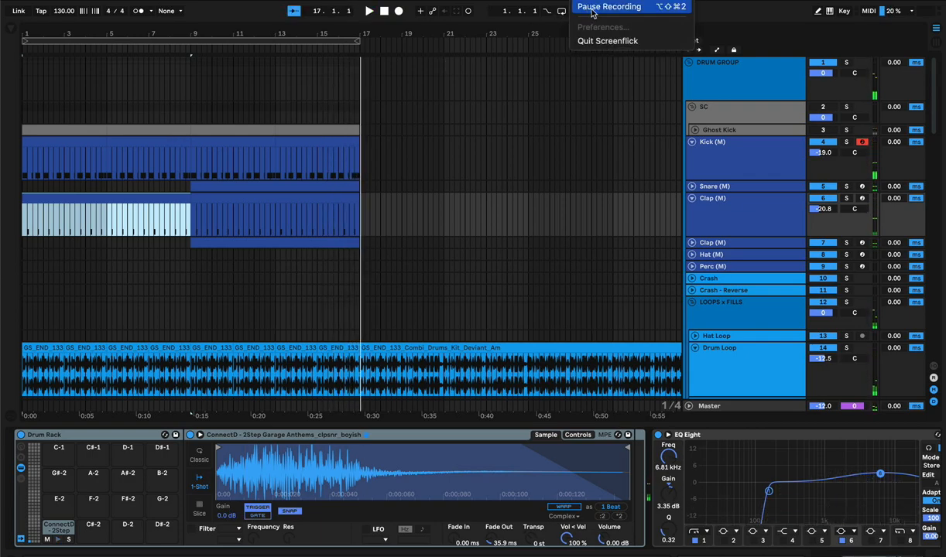
pyautogui.click(591, 7)
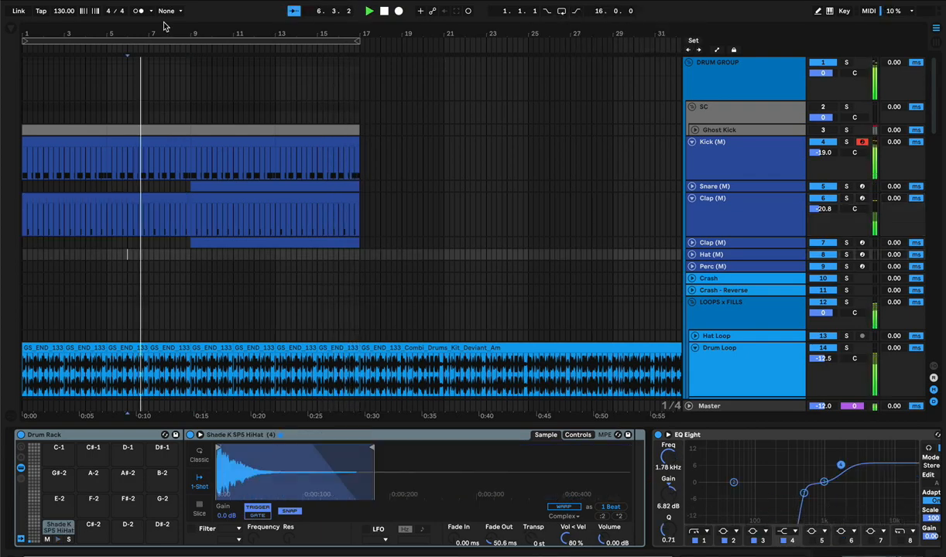
# - Delete bar 8 from the Ghost Kick, Kick and Clap clips, and play back the transition around the gap
pyautogui.moveTo(163, 25); pyautogui.dragTo(285, 30)
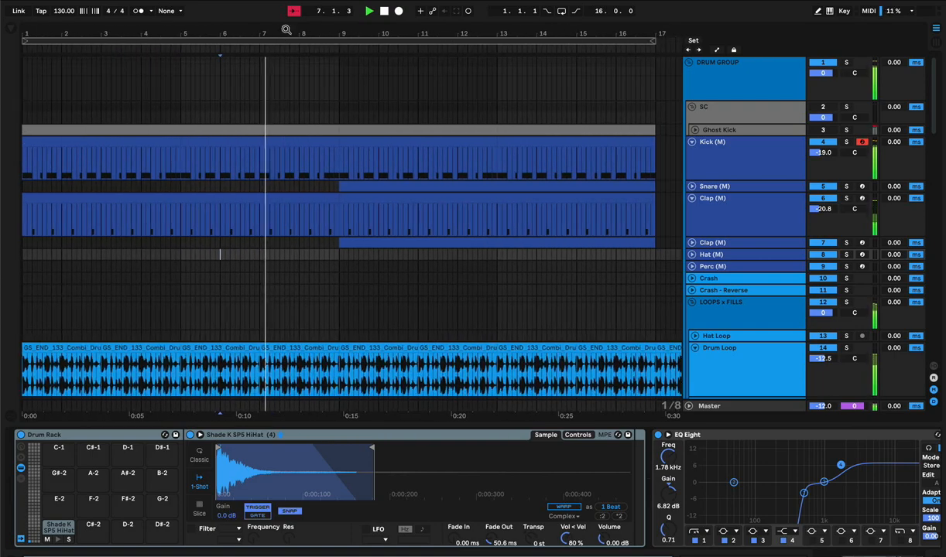
pyautogui.scroll(-8, 308, 82)
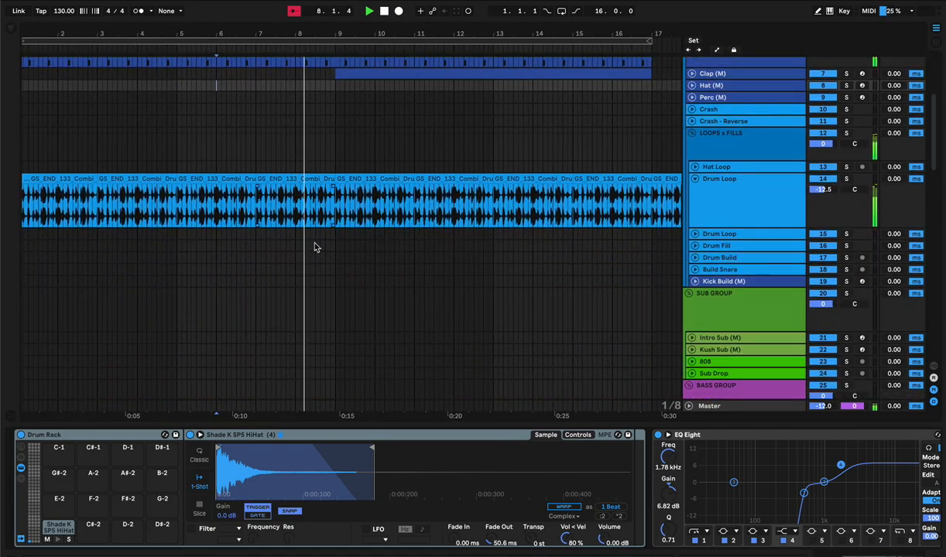
pyautogui.scroll(2, 312, 246)
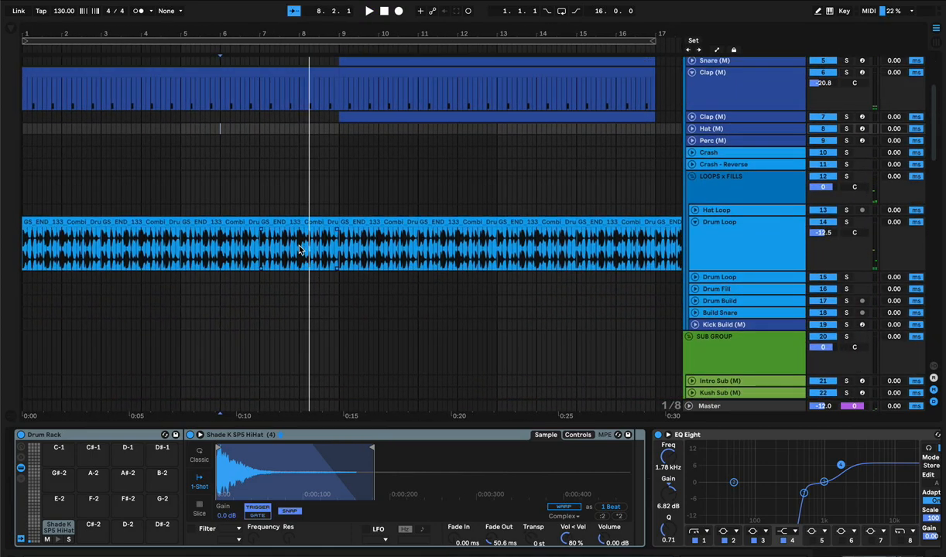
pyautogui.moveTo(301, 207); pyautogui.dragTo(338, 21)
pyautogui.scroll(5, 317, 203)
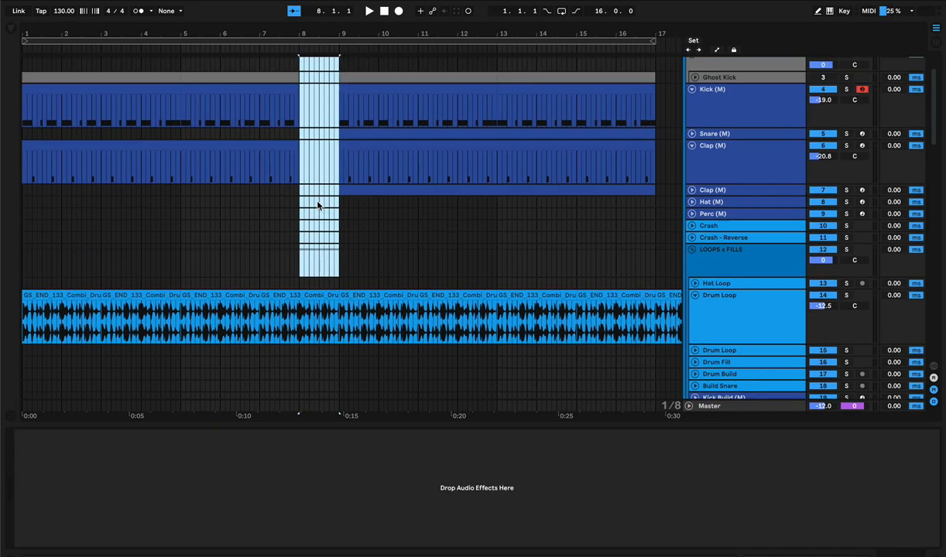
pyautogui.press('Delete')
pyautogui.click(261, 108)
pyautogui.press('space')
pyautogui.moveTo(294, 26); pyautogui.dragTo(294, 117)
pyautogui.press('space')
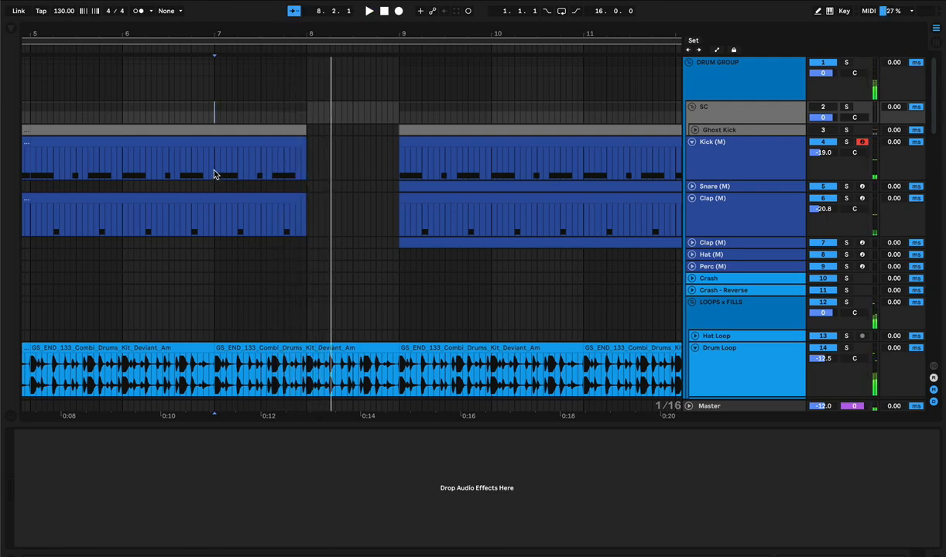
# - Copy the opening kick of bar 7 on the Ghost Kick and Kick tracks to the start of bar 8, and play it back
pyautogui.click(221, 129)
pyautogui.moveTo(219, 128); pyautogui.dragTo(254, 133)
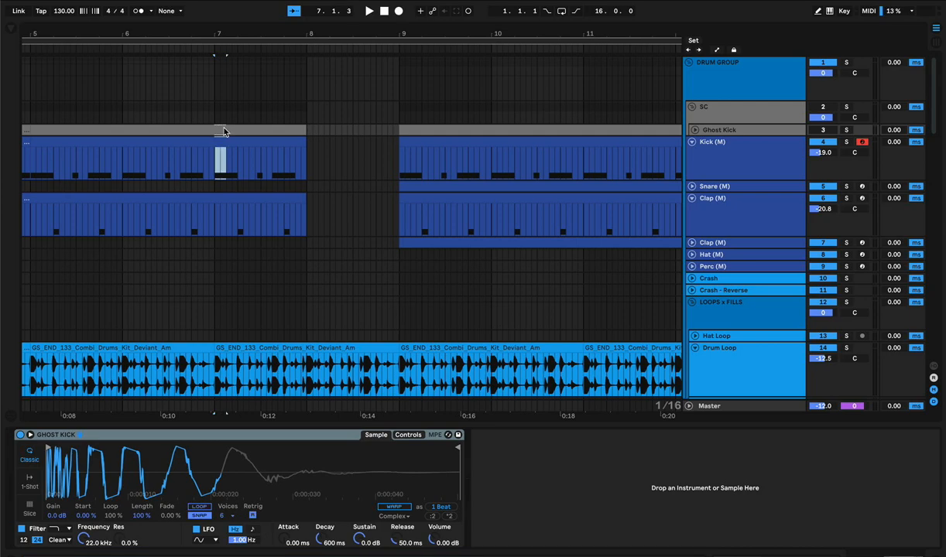
pyautogui.click(266, 112)
pyautogui.press('space')
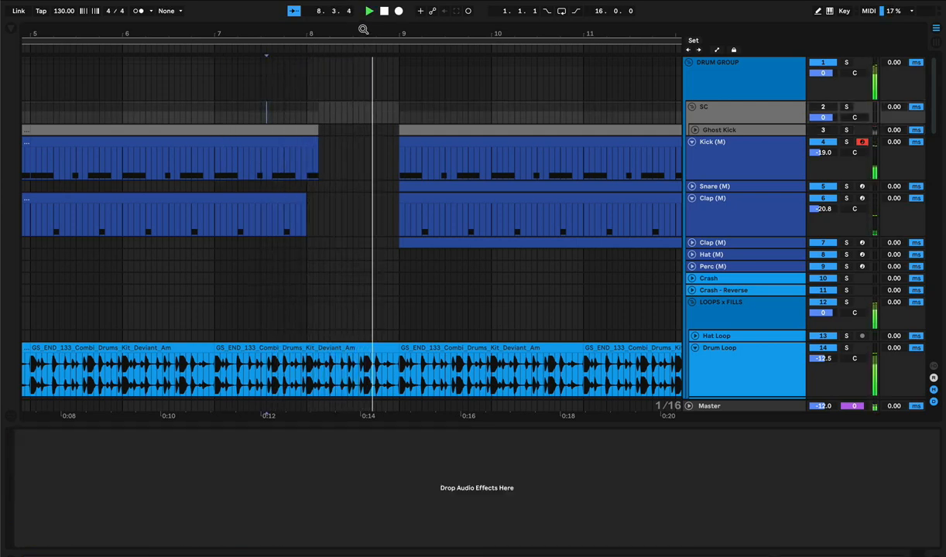
pyautogui.moveTo(364, 30); pyautogui.dragTo(200, 32)
pyautogui.press('space')
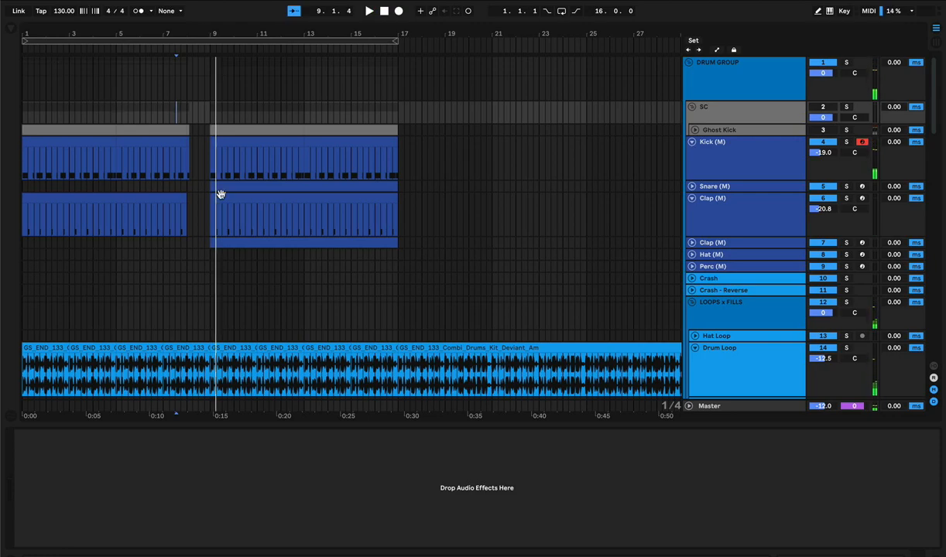
# - Cut bar 8 out of the audio on the unfolded Drum Loop track and listen to the result
pyautogui.scroll(-4, 221, 194)
pyautogui.click(149, 170)
pyautogui.press('space')
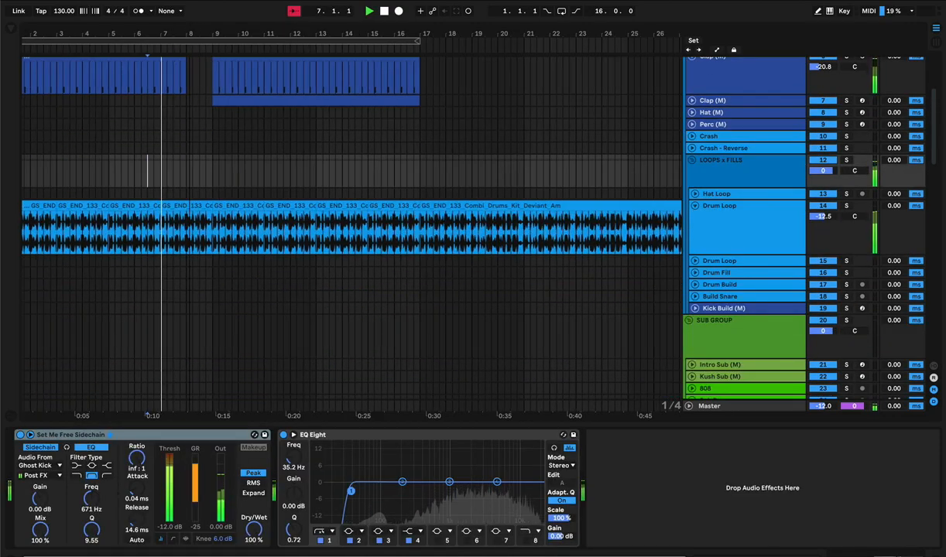
pyautogui.scroll(3, 203, 151)
pyautogui.moveTo(186, 217); pyautogui.dragTo(272, 265)
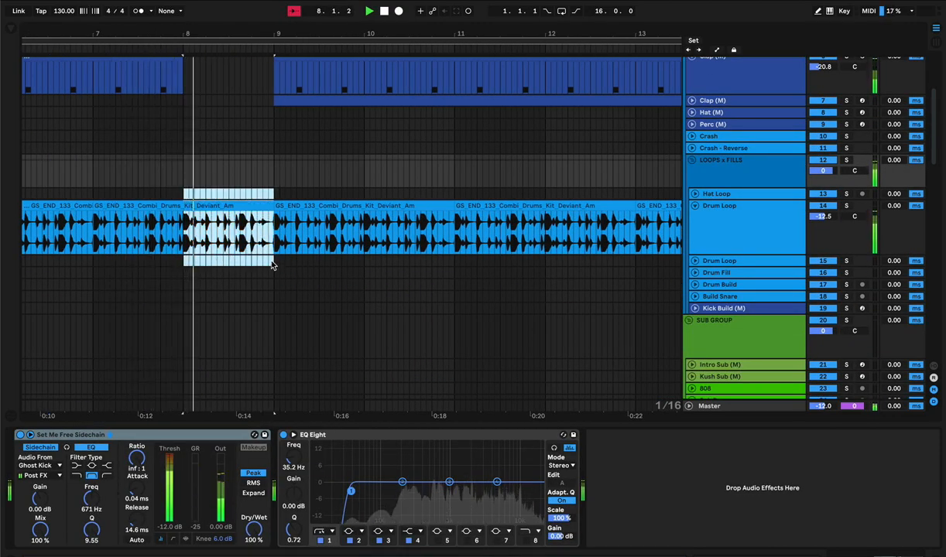
pyautogui.press('Delete')
pyautogui.press('space')
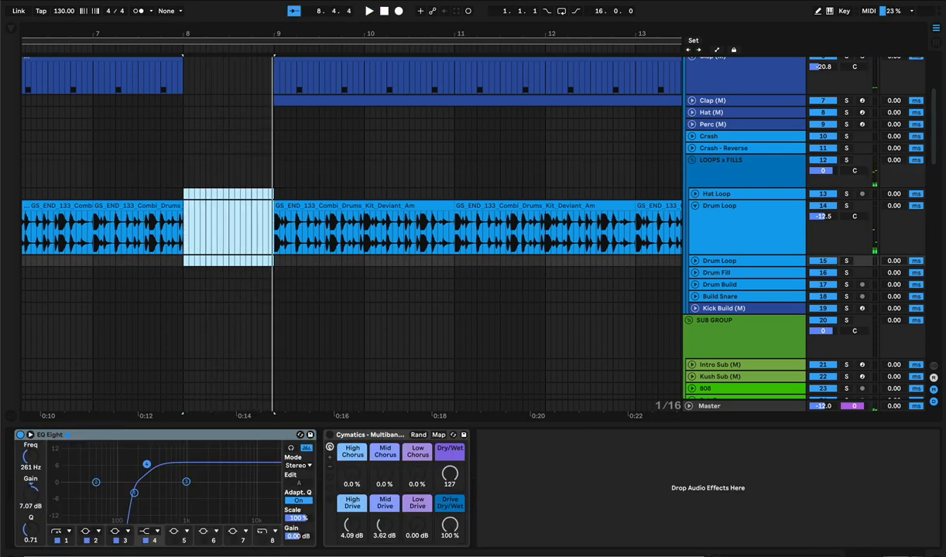
# - Audition the garage fill loops in the DRUMS - FILLS folder of the sample browser
pyautogui.scroll(-3, 194, 151)
pyautogui.hotkey('ctrl', 'f')
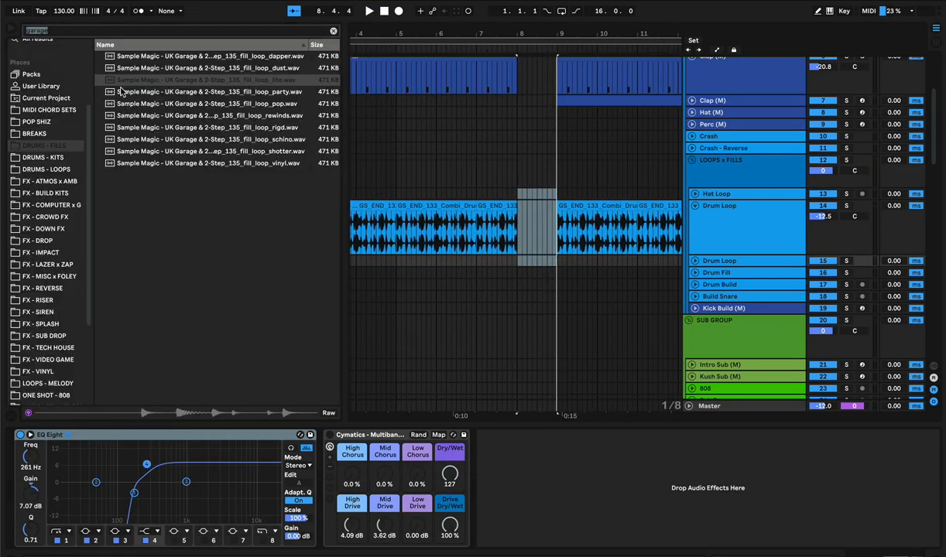
pyautogui.click(146, 129)
pyautogui.click(166, 151)
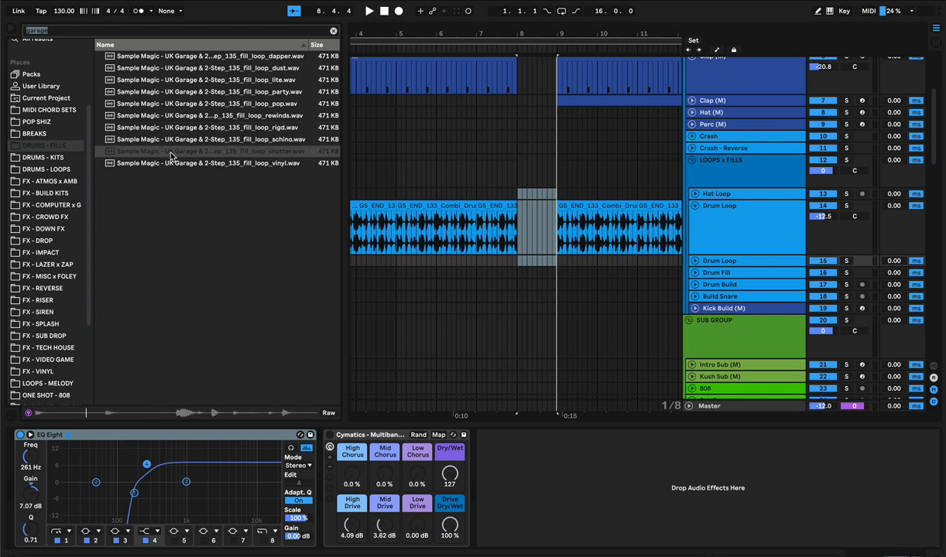
pyautogui.click(177, 128)
pyautogui.click(182, 103)
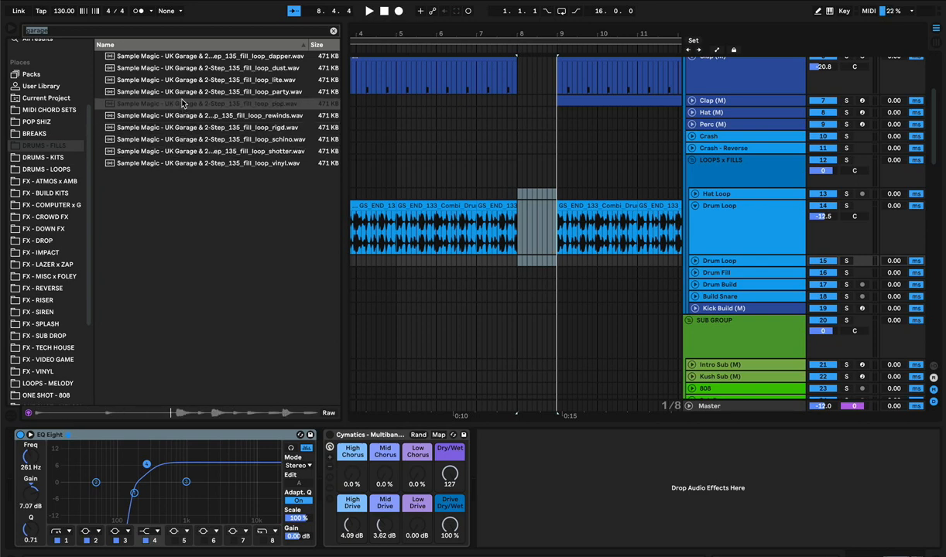
pyautogui.click(185, 84)
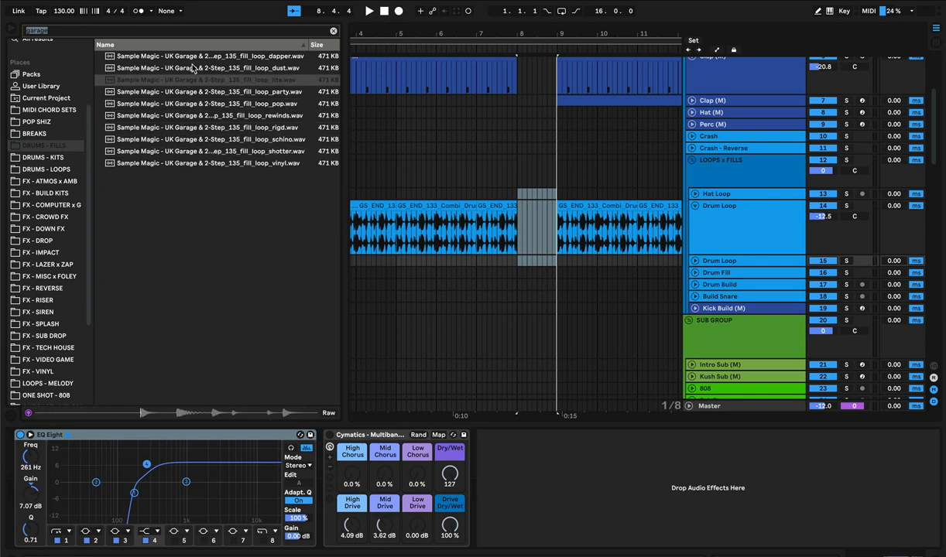
pyautogui.click(193, 68)
pyautogui.click(203, 58)
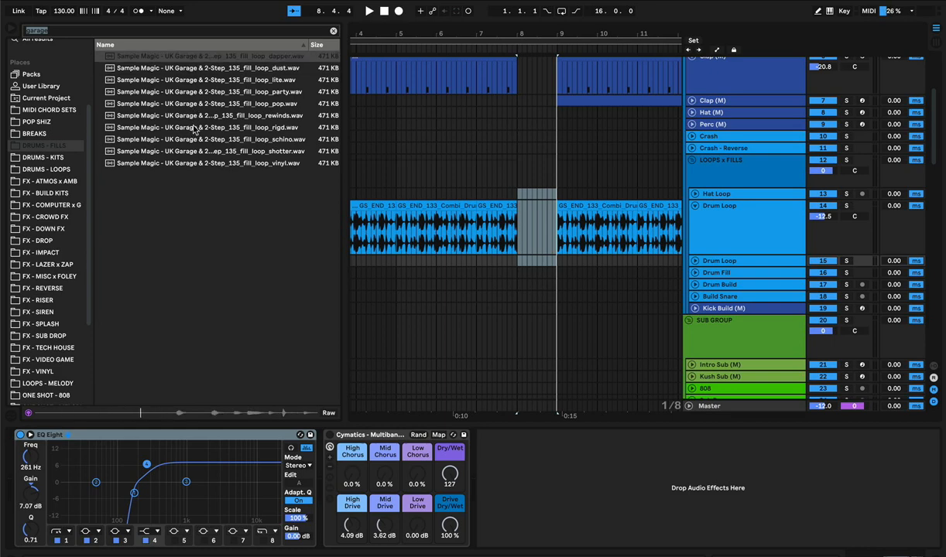
pyautogui.click(194, 128)
pyautogui.click(193, 151)
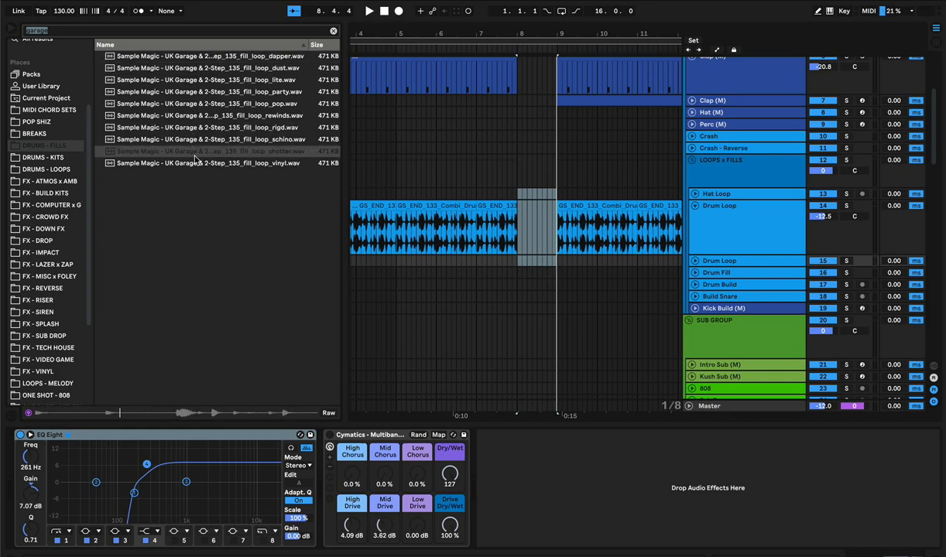
pyautogui.click(195, 164)
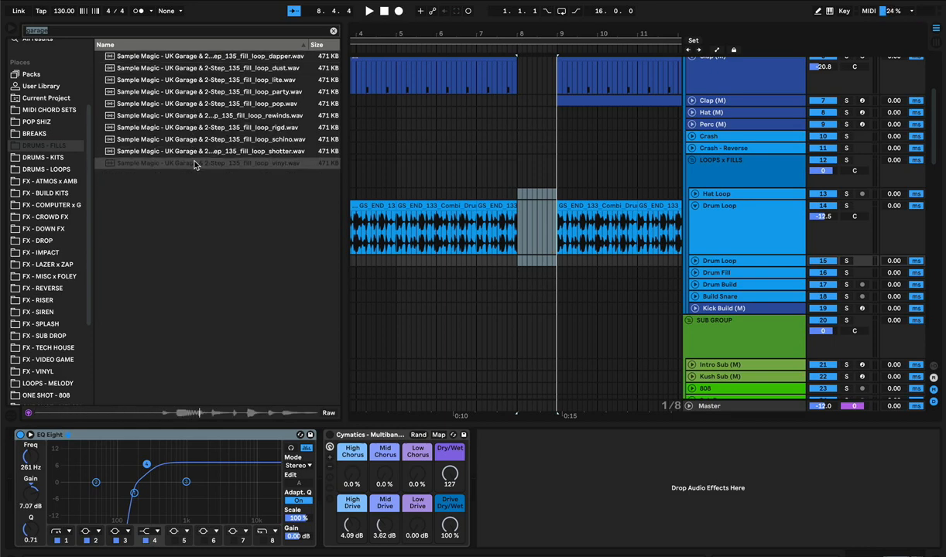
# - Place the UK Garage & 2-Step_135_fill_loop_vinyl.wav sample at bar 8 on the Drum Fill track and start playback
pyautogui.moveTo(185, 165); pyautogui.dragTo(445, 192)
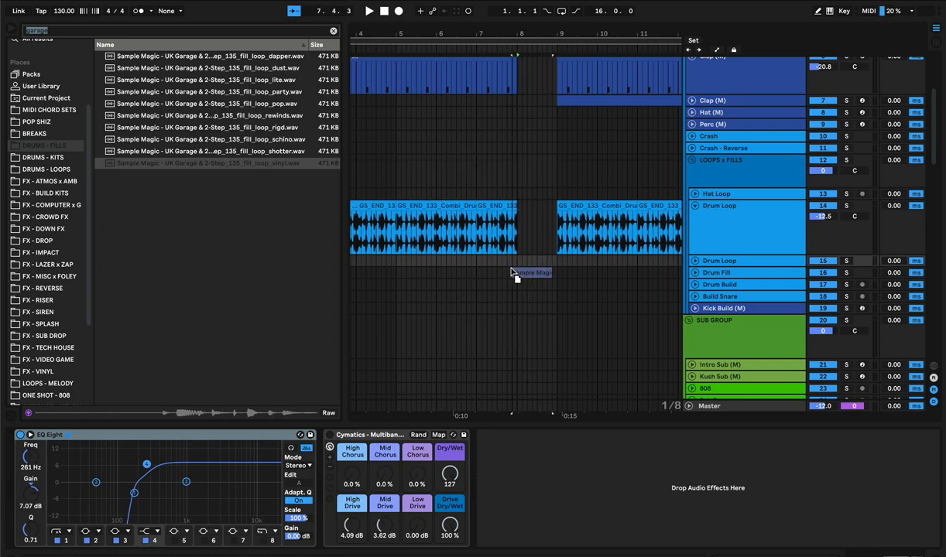
pyautogui.moveTo(514, 272); pyautogui.dragTo(516, 272)
pyautogui.press('space')
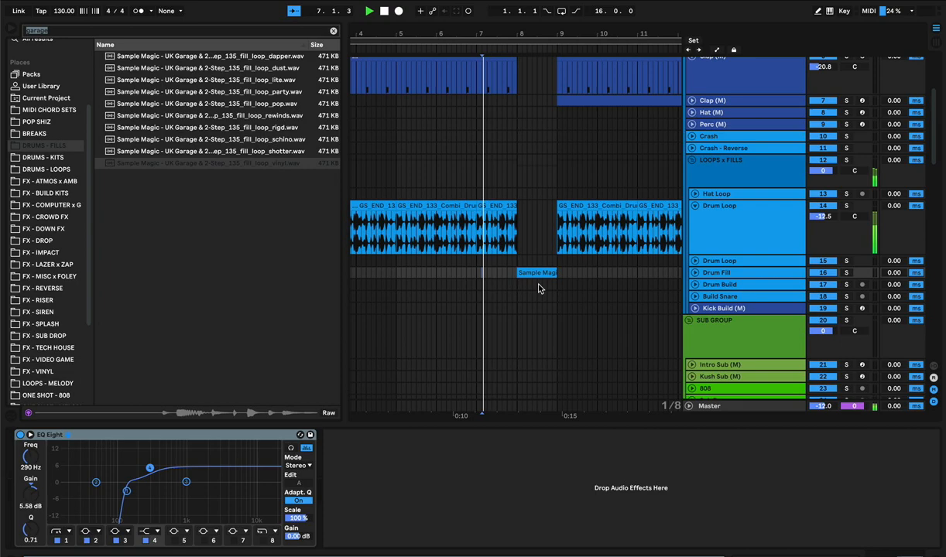
# - Unfold the Drum Fill track, replay the section into the new fill and open the fill's clip settings
pyautogui.click(695, 272)
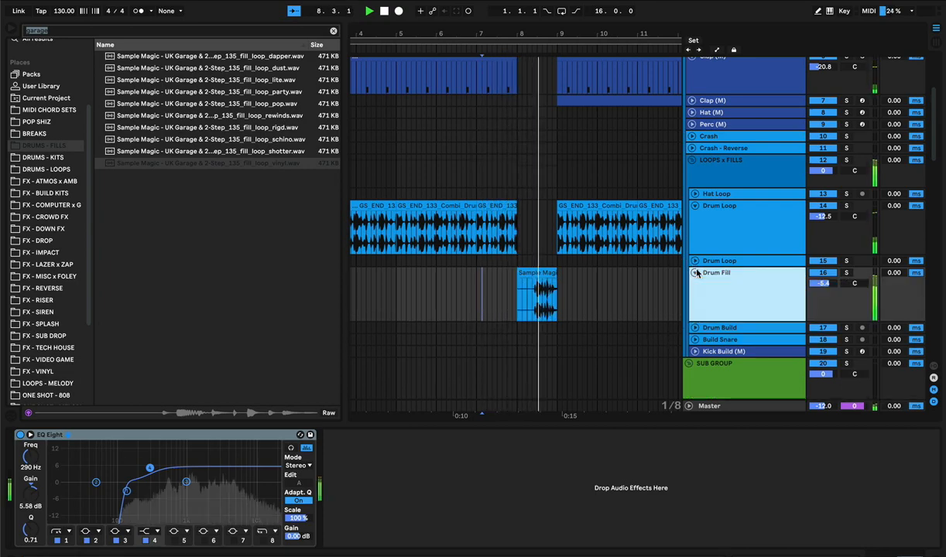
pyautogui.click(466, 280)
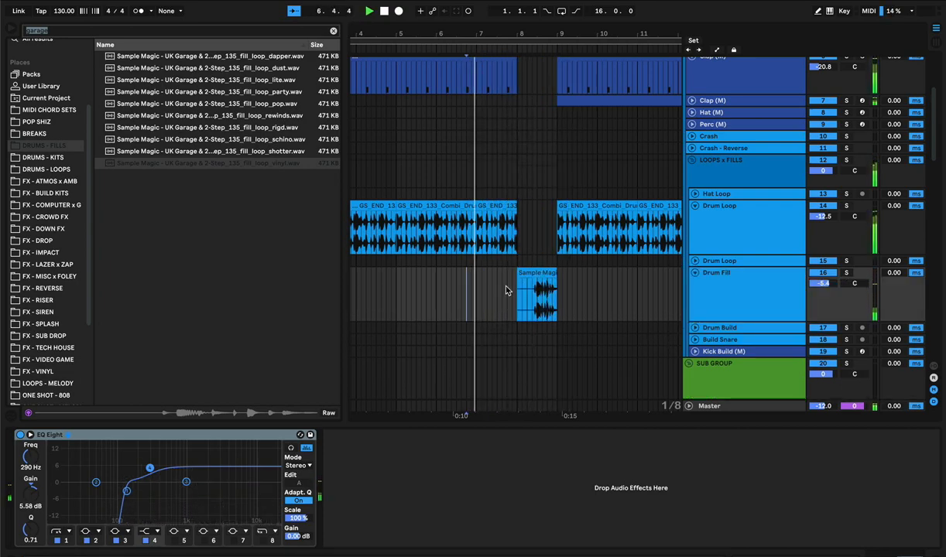
pyautogui.click(533, 272)
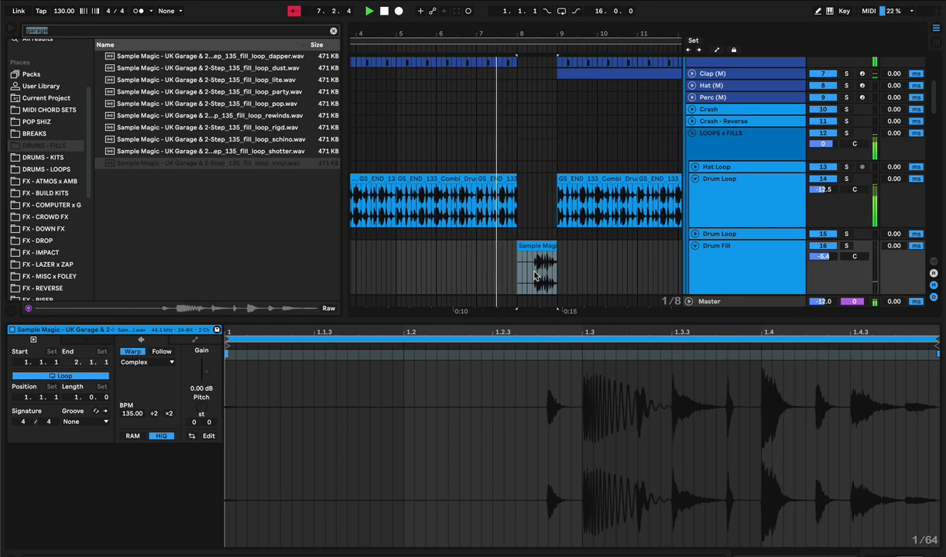
pyautogui.click(137, 11)
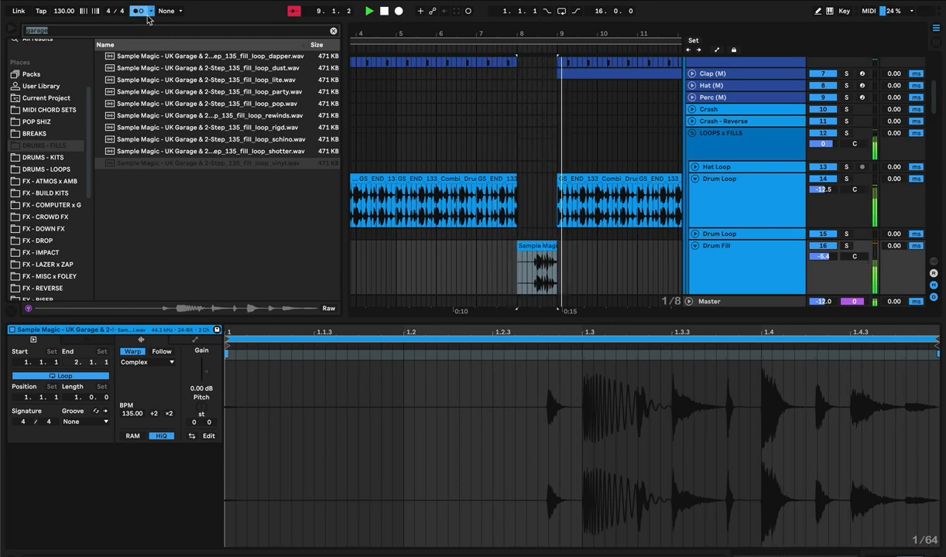
pyautogui.press('space')
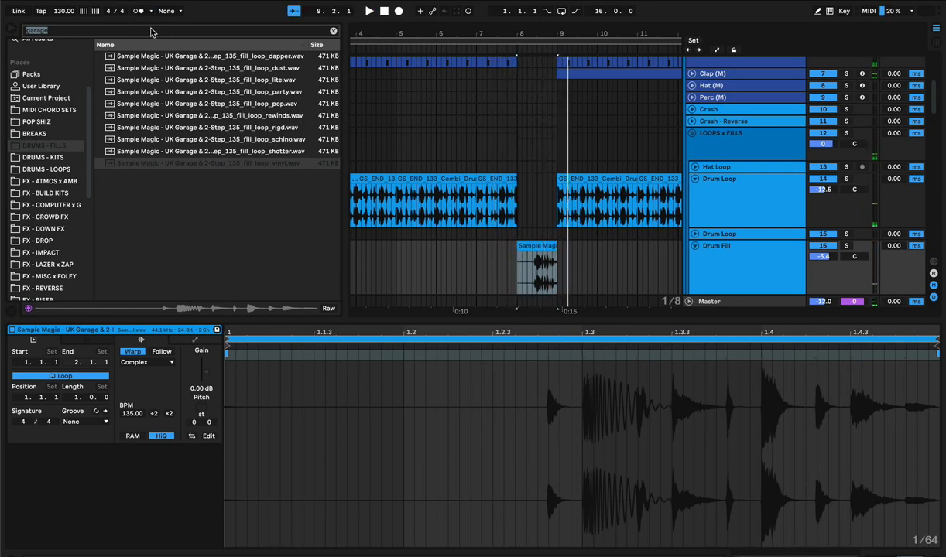
# - Lower the low-cut frequency in the Drum Fill track's EQ Eight and shift its band 4 shelf down to 153 Hz
pyautogui.click(531, 248)
pyautogui.hotkey('shift', 'Tab')
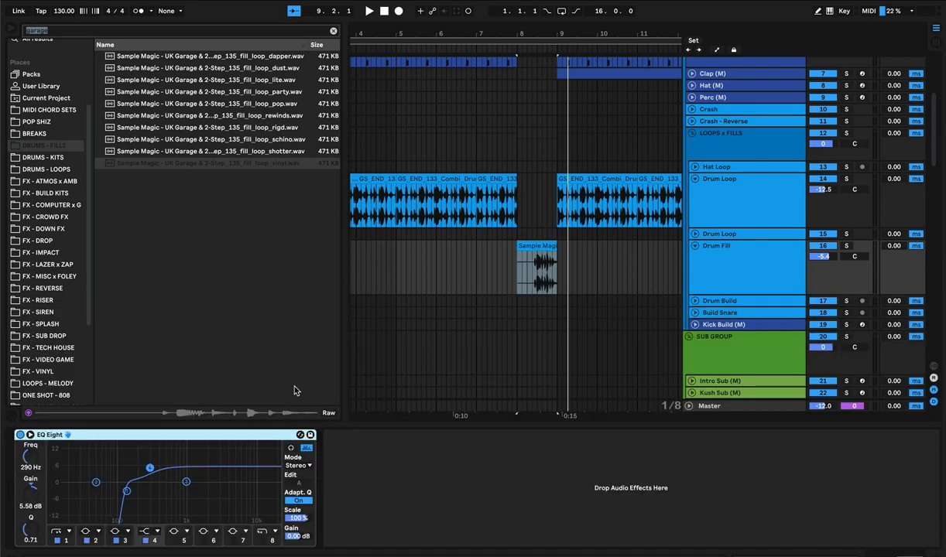
pyautogui.moveTo(128, 493); pyautogui.dragTo(110, 491)
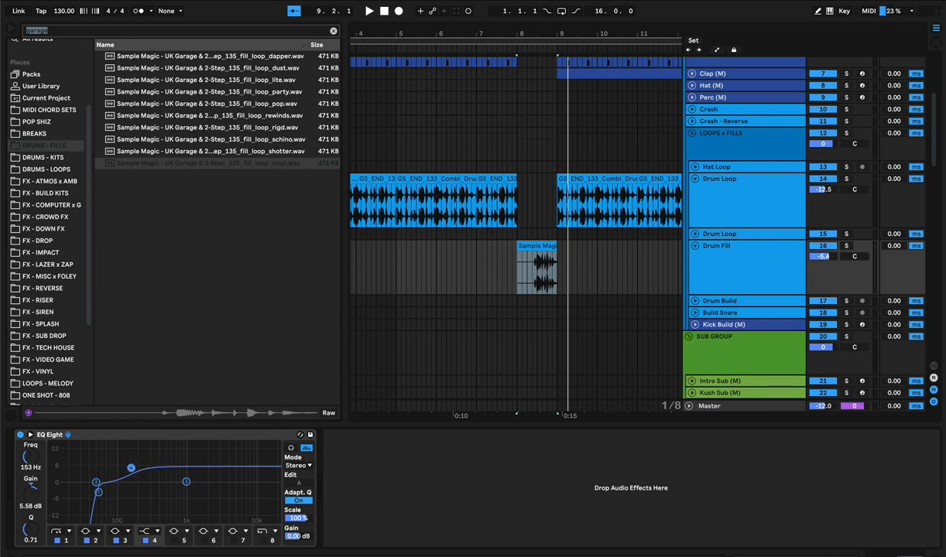
# - Lower the low-cut band 1 of the Drum Fill's EQ Eight to 43.5 Hz and replay the fill and the beat from bar 6
pyautogui.press('space')
pyautogui.moveTo(130, 467); pyautogui.dragTo(94, 493)
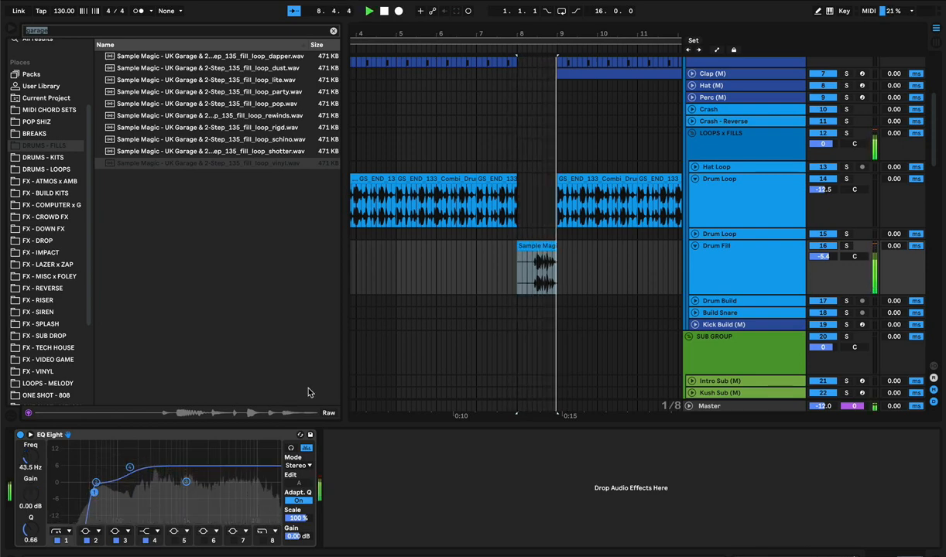
pyautogui.click(541, 247)
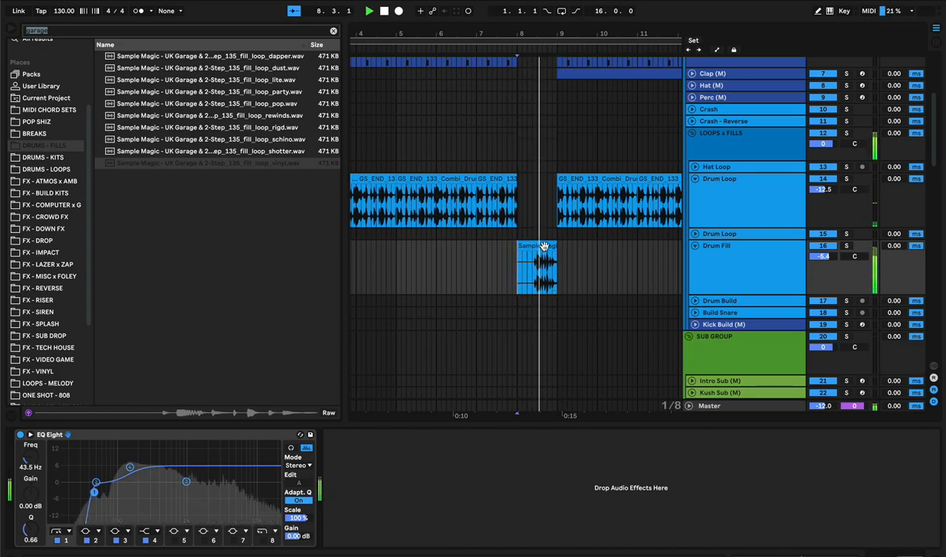
pyautogui.click(441, 144)
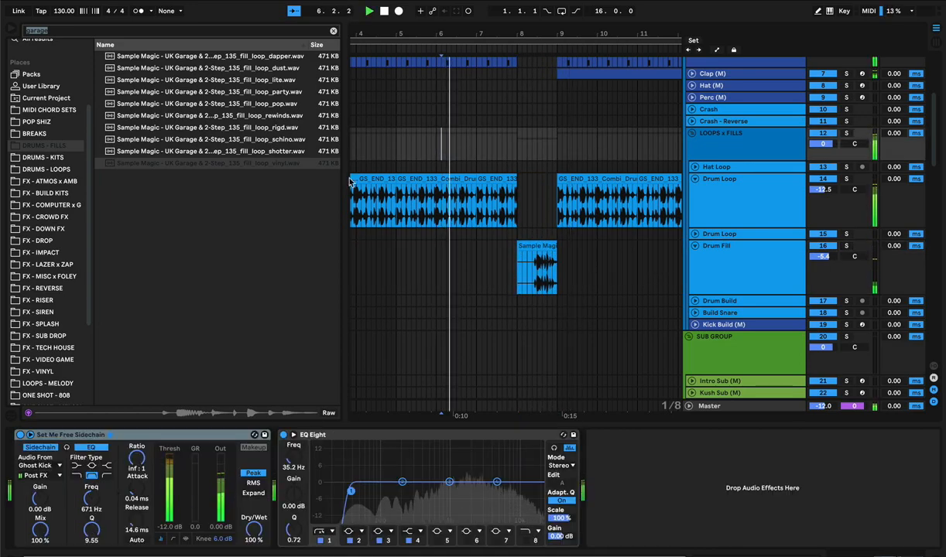
pyautogui.press('space')
# - Audition the rewinds, pop, dust and dapper garage fill loops in the sample browser
pyautogui.click(208, 117)
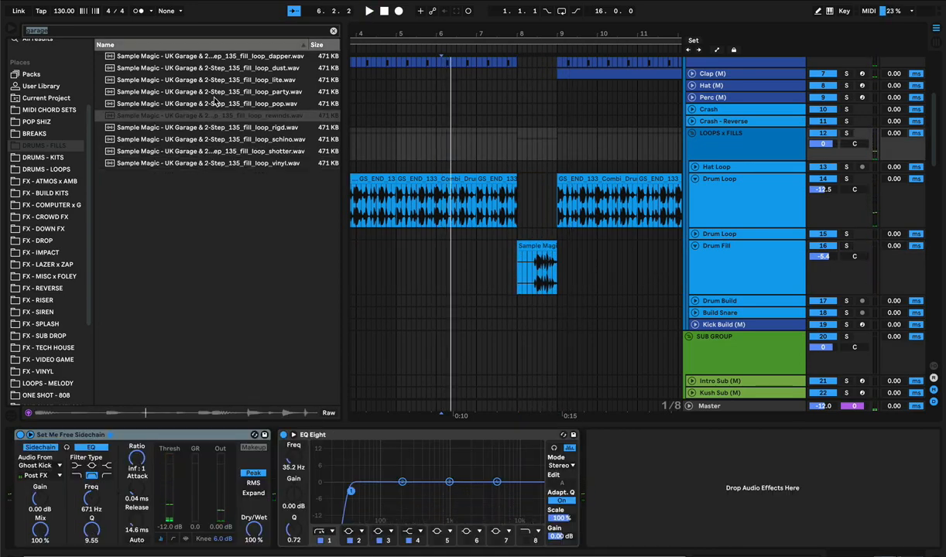
pyautogui.click(198, 103)
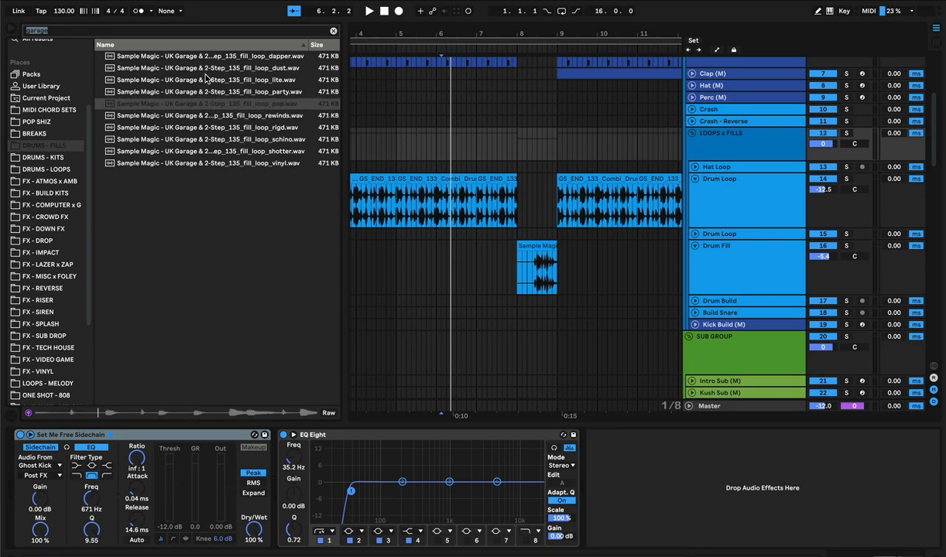
pyautogui.click(208, 68)
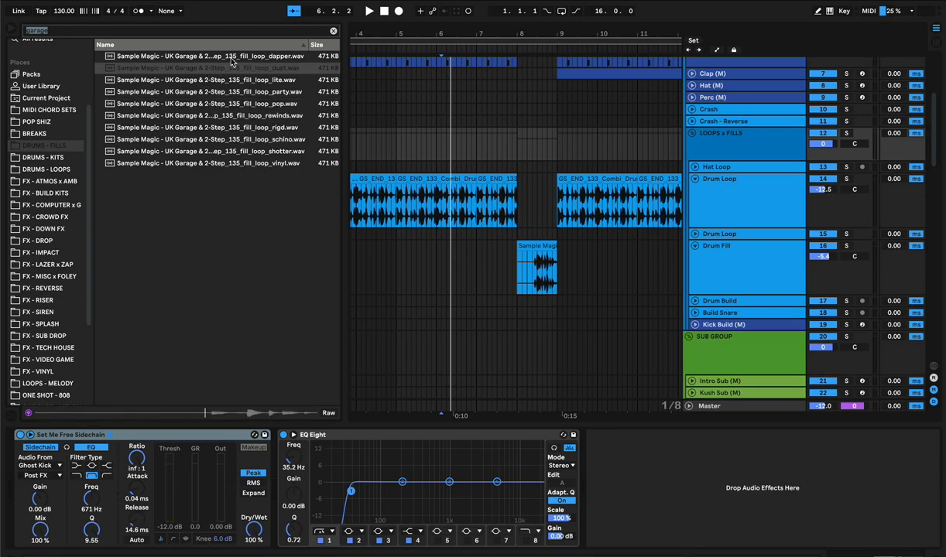
pyautogui.click(229, 56)
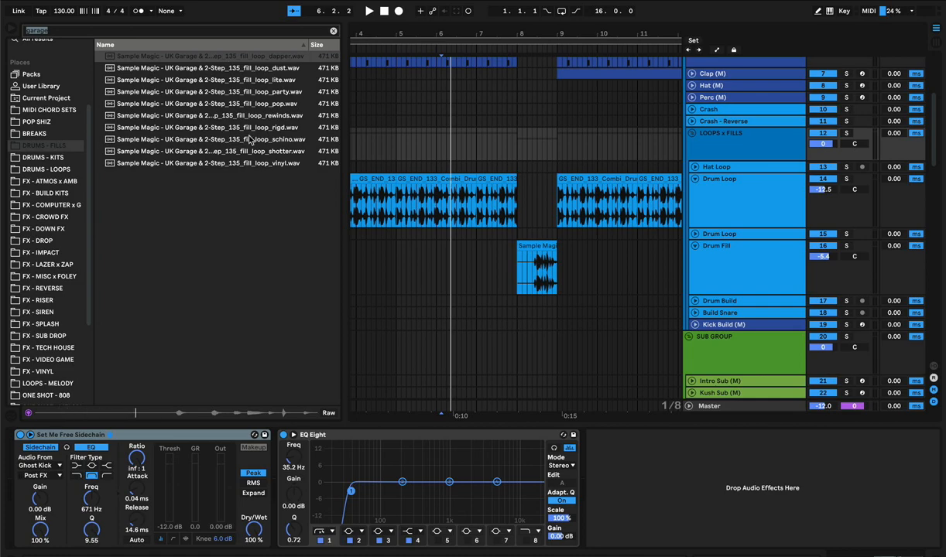
# - Play the drums from bar 7 through the fill on the Drum Fill track into bar 9
pyautogui.click(465, 270)
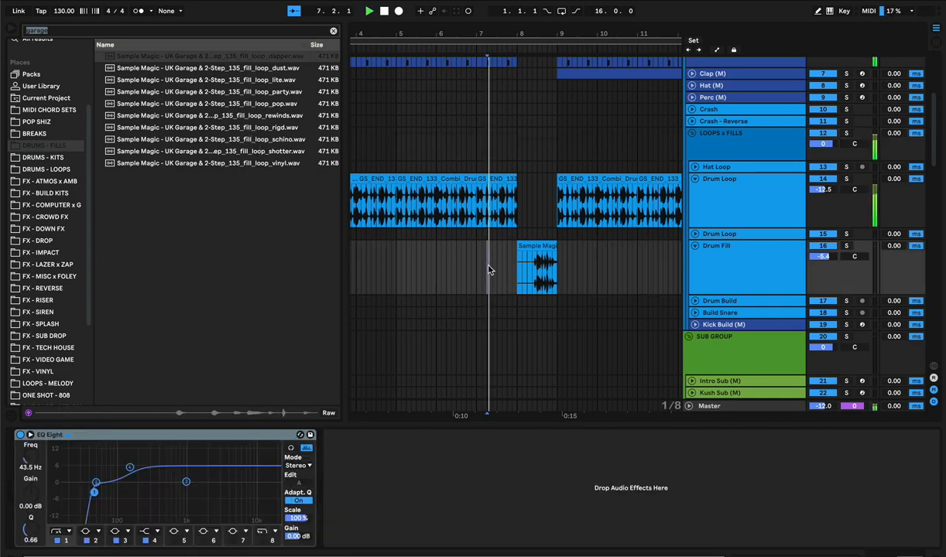
pyautogui.click(523, 260)
pyautogui.hscroll(2, 523, 260)
pyautogui.scroll(1, 523, 259)
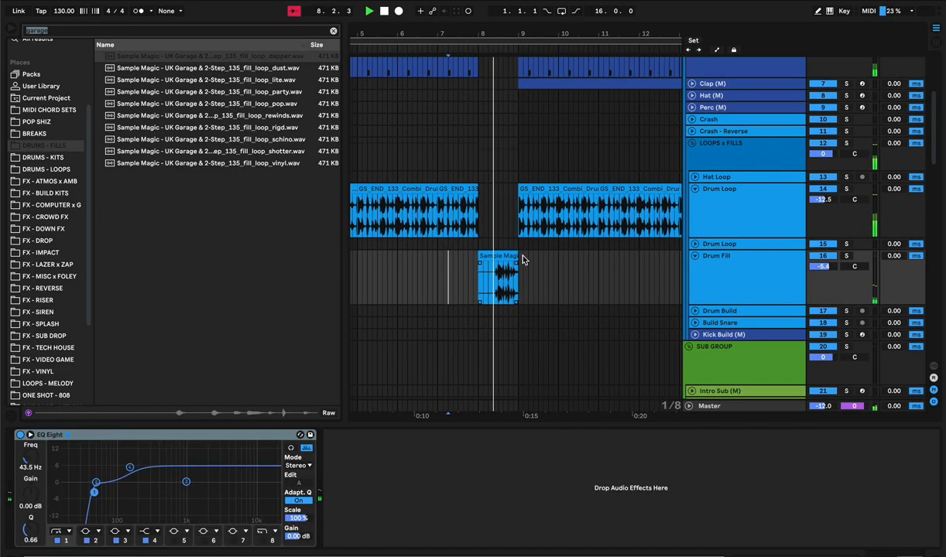
pyautogui.click(442, 264)
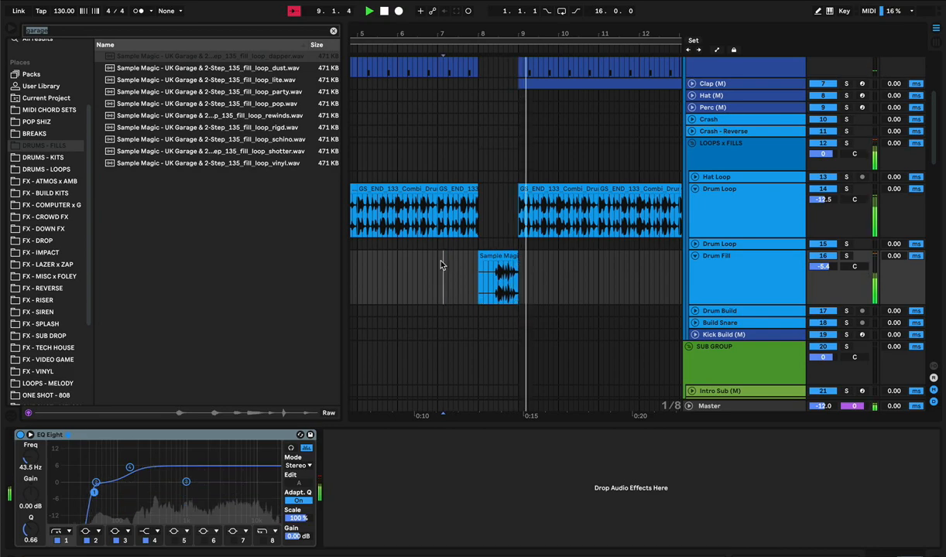
# - Replay the transition from about 7.4 into the drum fill, focusing on the end of bar 8
pyautogui.click(496, 257)
pyautogui.press('space')
pyautogui.moveTo(525, 29); pyautogui.dragTo(483, 74)
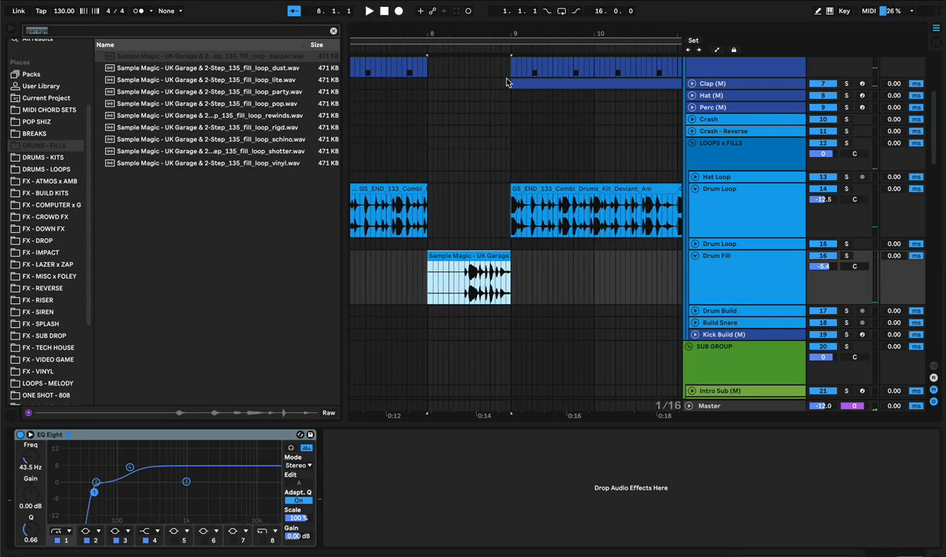
pyautogui.click(407, 147)
pyautogui.press('space')
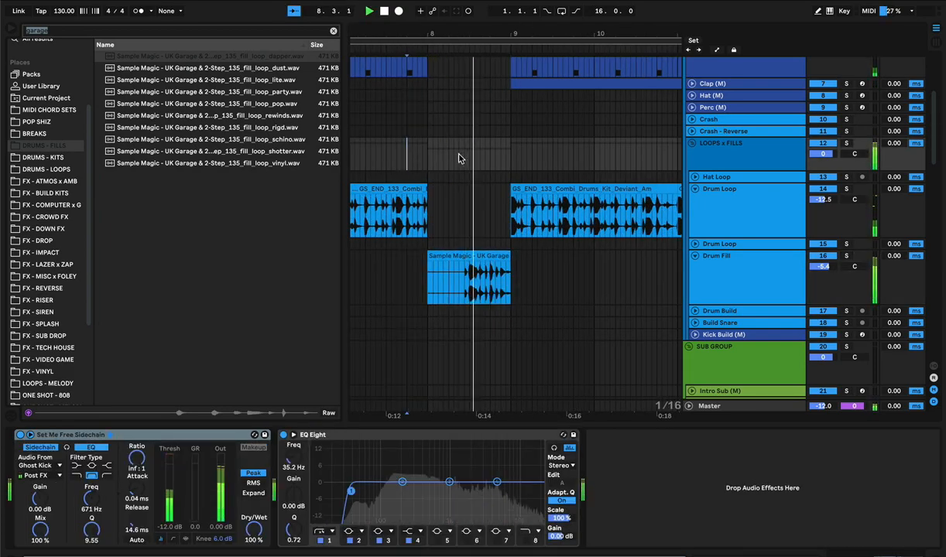
pyautogui.click(406, 156)
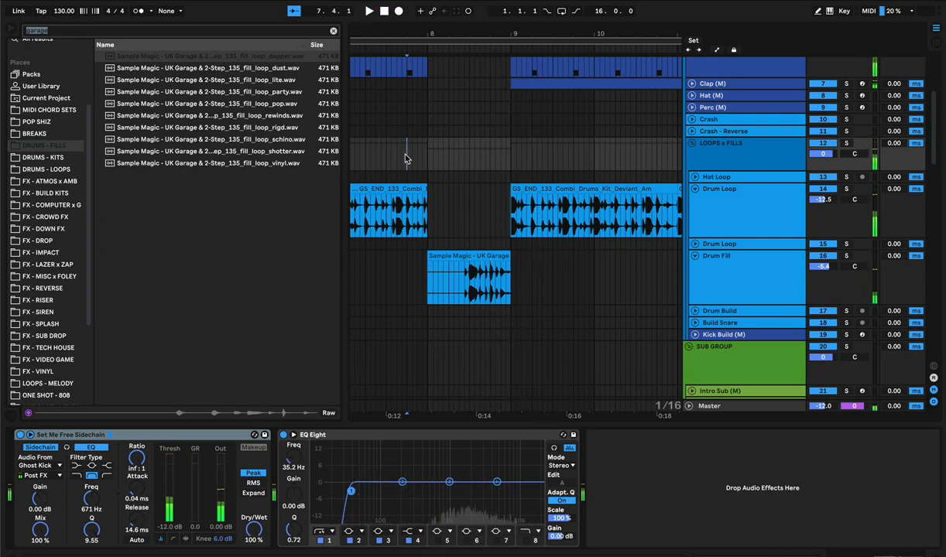
pyautogui.press('space')
pyautogui.moveTo(511, 37); pyautogui.dragTo(500, 76)
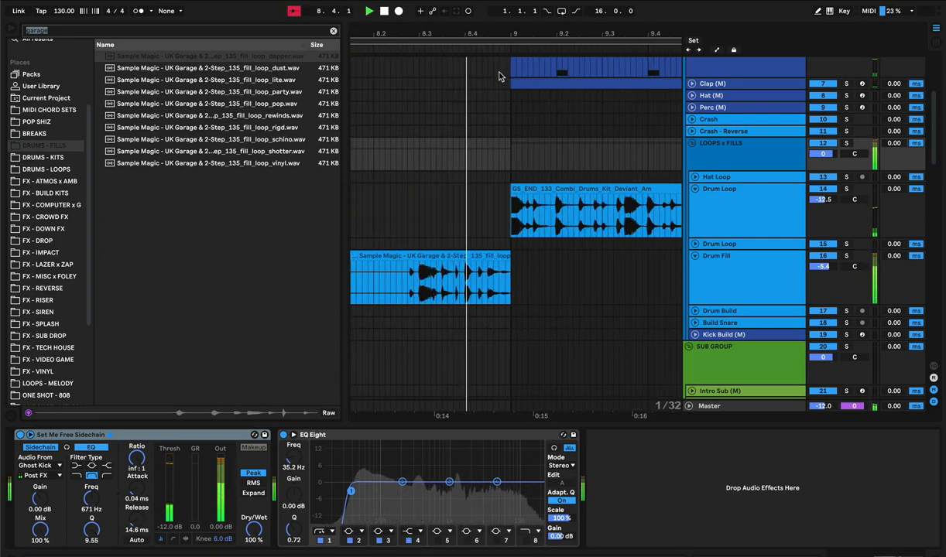
pyautogui.press('space')
# - Play the fill's individual hits from 8.3 onward, isolating the short hit around 8.3.3 in the Drum Fill clip
pyautogui.click(420, 281)
pyautogui.press('space')
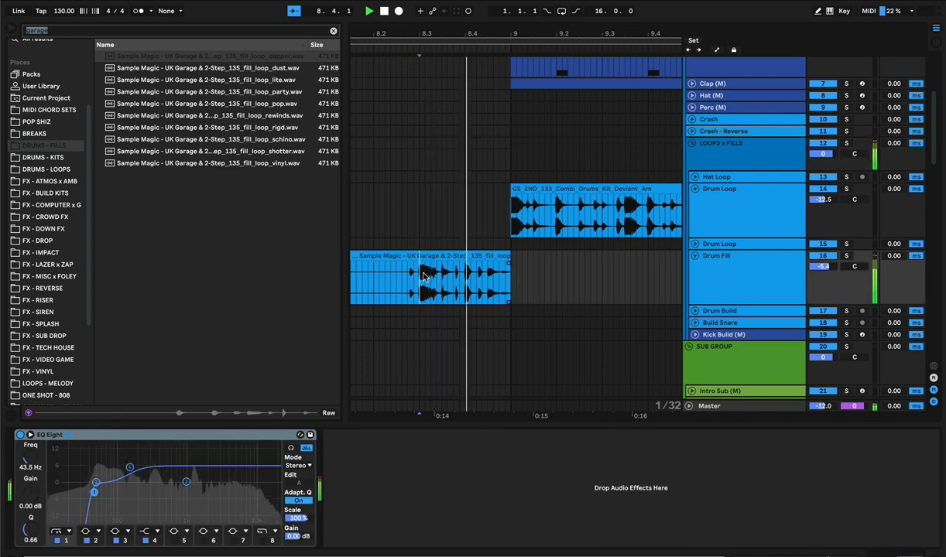
pyautogui.press('space')
pyautogui.press('space')
pyautogui.press('space')
pyautogui.press('space')
pyautogui.press('space')
pyautogui.press('space')
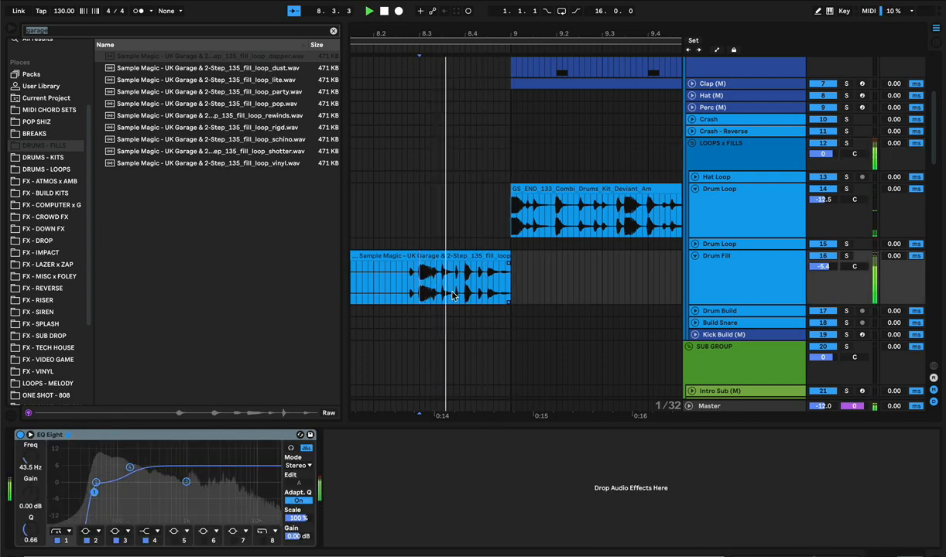
pyautogui.press('space')
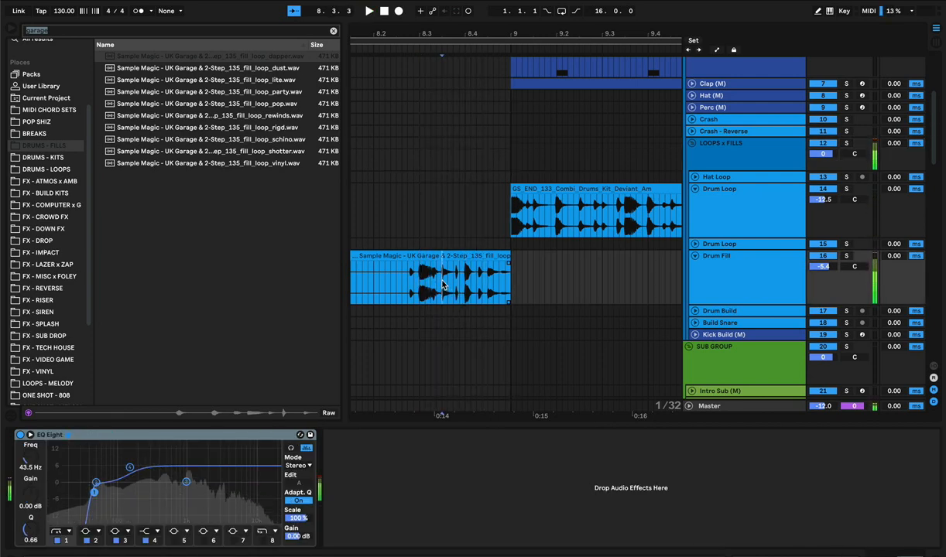
pyautogui.moveTo(441, 282); pyautogui.dragTo(454, 281)
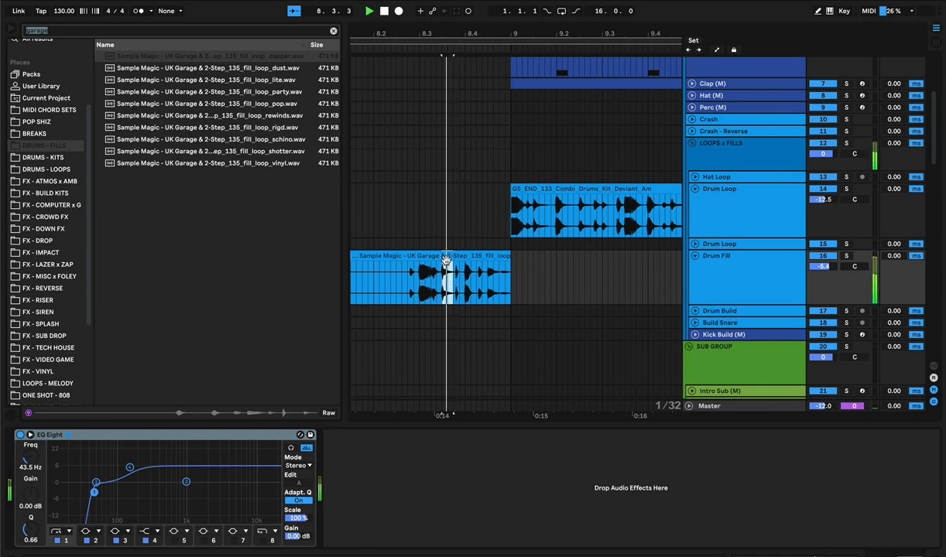
pyautogui.press('space')
pyautogui.press('space')
pyautogui.press('space')
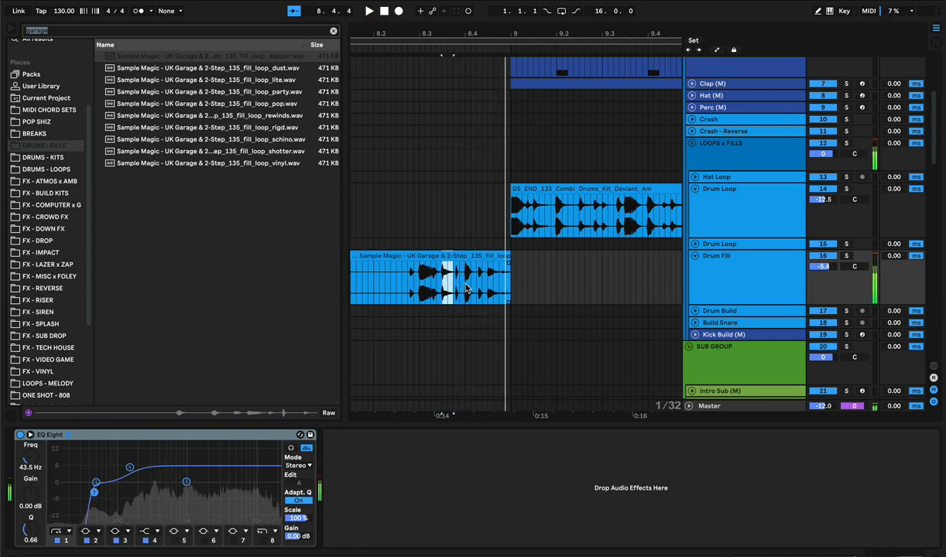
# - Copy the fill's hit at 8.4 to the last sixteenth before bar 9 on the Drum Fill track and trim its end to bar 9
pyautogui.moveTo(465, 289); pyautogui.dragTo(520, 266)
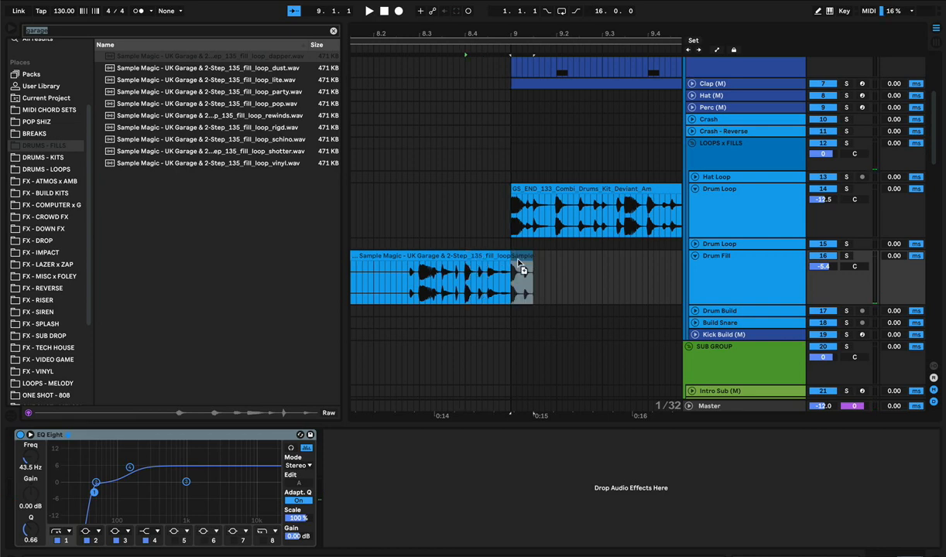
pyautogui.click(377, 245)
pyautogui.press('space')
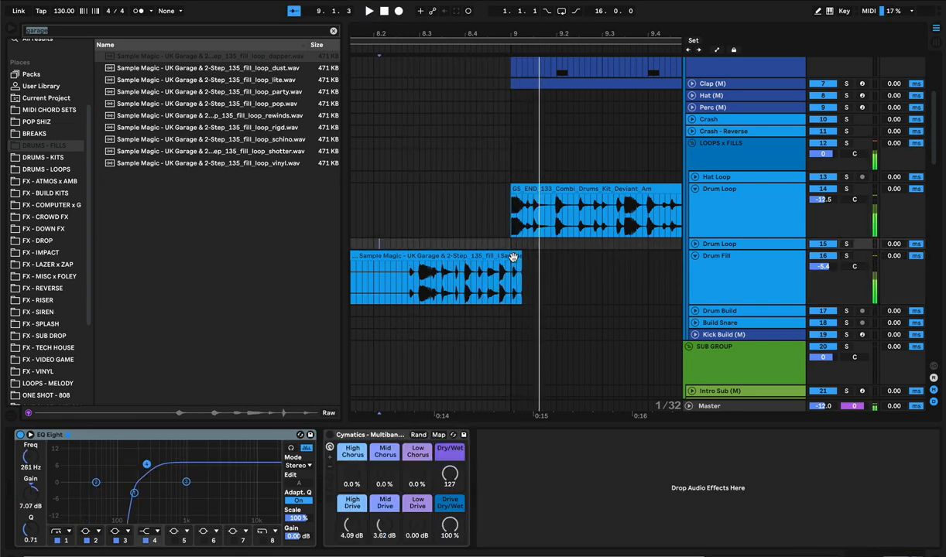
pyautogui.moveTo(519, 254); pyautogui.dragTo(511, 255)
# - Play the edited fill from bar 8, and again with the preceding beat from bar 7
pyautogui.hscroll(-3, 513, 257)
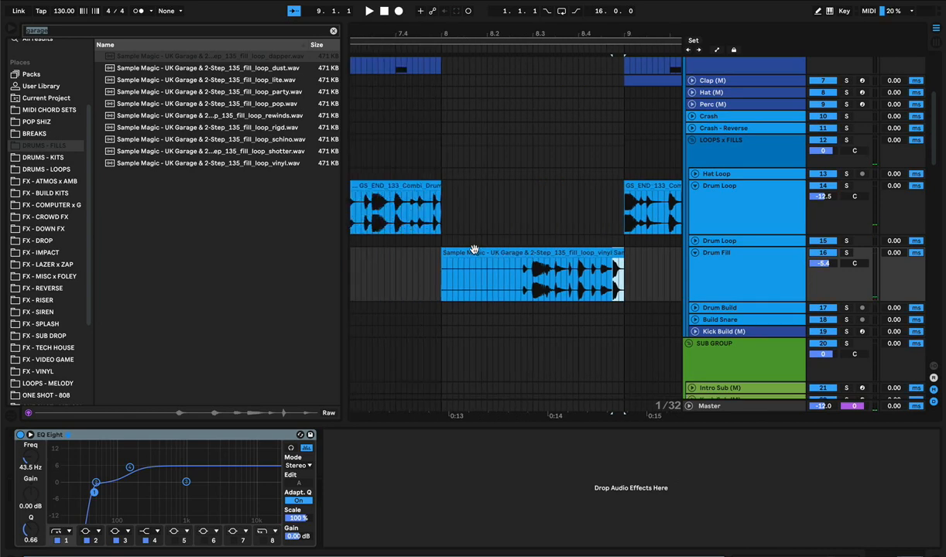
pyautogui.click(472, 252)
pyautogui.press('space')
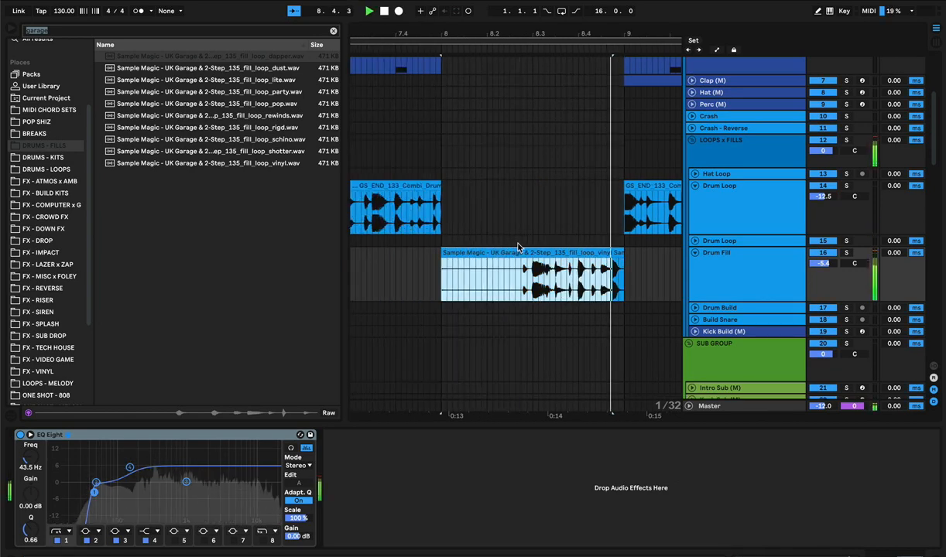
pyautogui.press('space')
pyautogui.press('space')
pyautogui.press('space')
pyautogui.hscroll(-2, 489, 262)
pyautogui.click(428, 262)
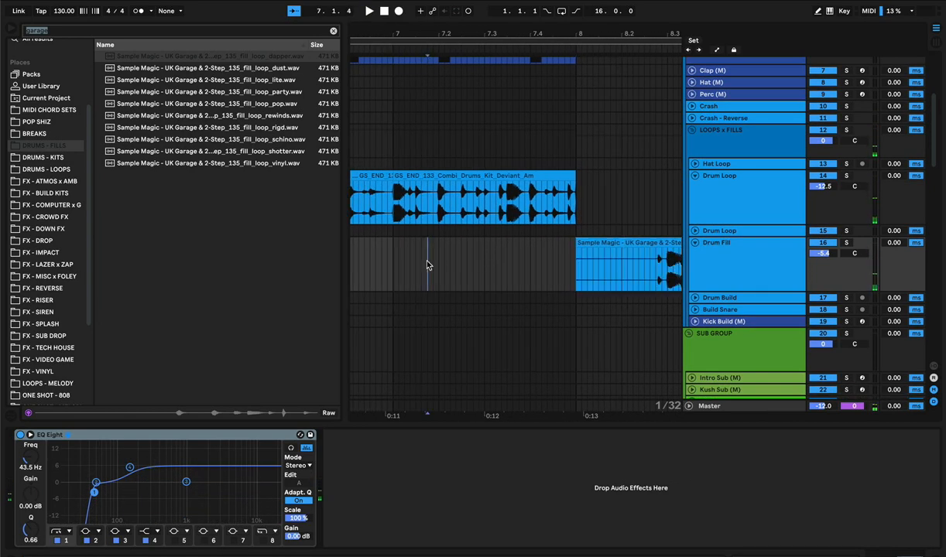
pyautogui.press('space')
# - Nudge the copied hit at the end of the drum fill slightly later by one 1/128 grid step
pyautogui.scroll(3, 469, 246)
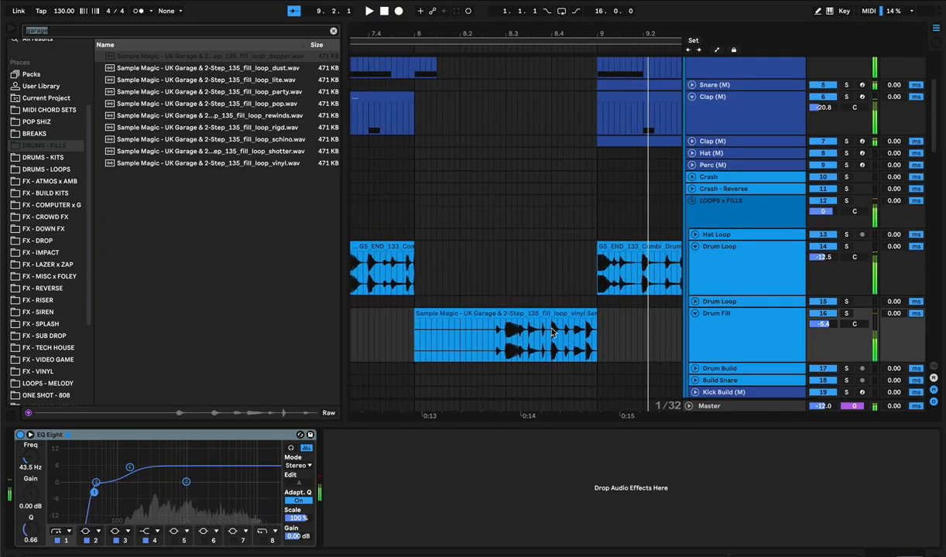
pyautogui.moveTo(606, 27); pyautogui.dragTo(606, 89)
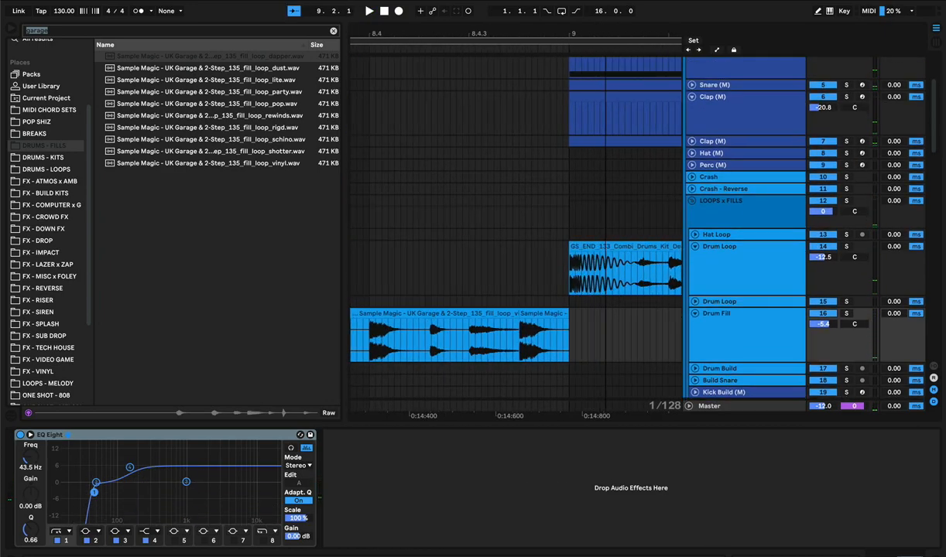
pyautogui.click(532, 315)
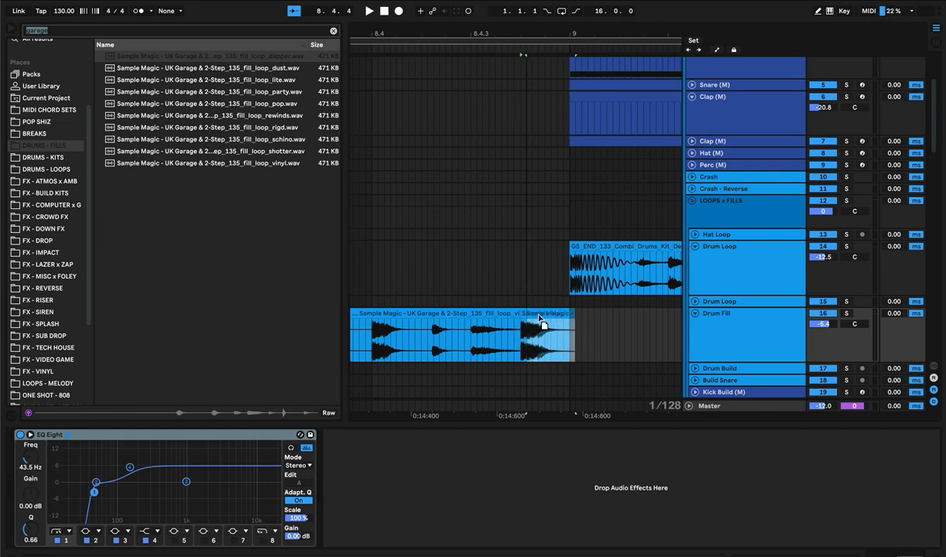
pyautogui.moveTo(539, 315); pyautogui.dragTo(539, 315)
pyautogui.click(517, 328)
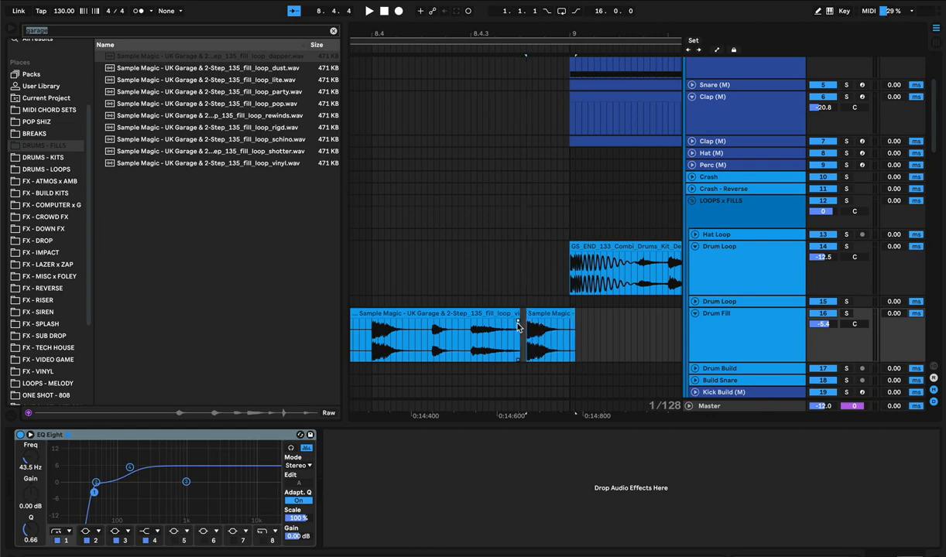
# - Play the main fill clip from bar 8 to check the timing of the shifted last hit
pyautogui.click(488, 267)
pyautogui.moveTo(502, 31); pyautogui.dragTo(500, 7)
pyautogui.click(395, 313)
pyautogui.press('space')
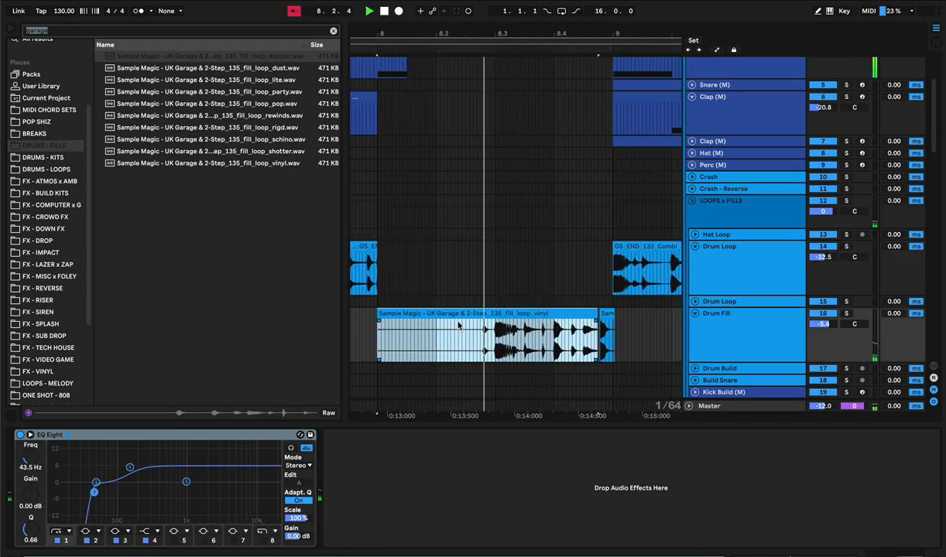
pyautogui.rightClick(455, 334)
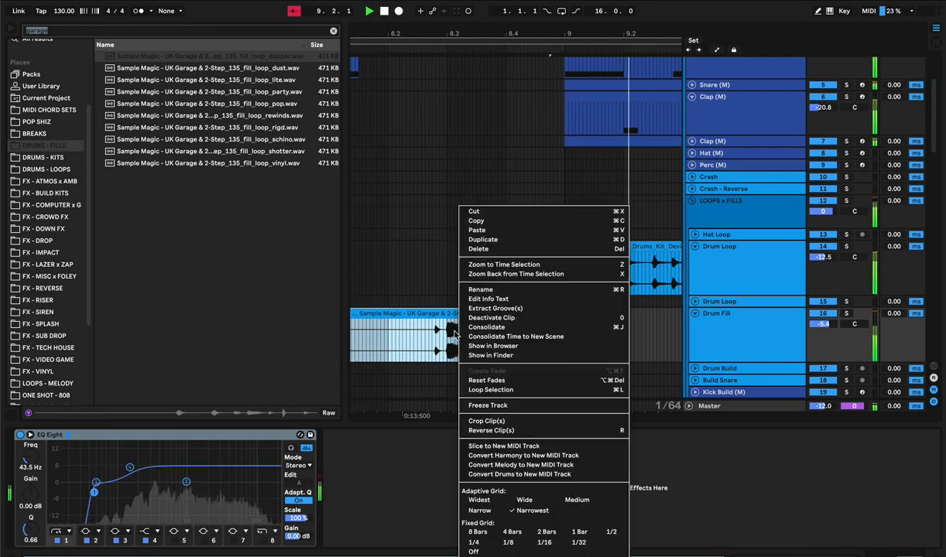
pyautogui.click(447, 263)
pyautogui.press('space')
pyautogui.press('space')
# - Hide the sample browser and replay the arrangement from bar 7 through the finished drum fill
pyautogui.moveTo(479, 32); pyautogui.dragTo(314, 14)
pyautogui.click(11, 29)
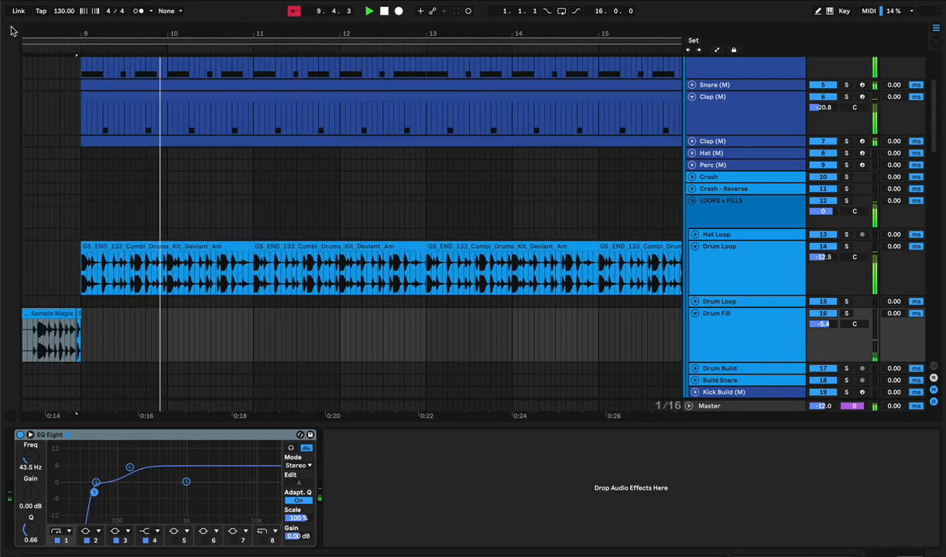
pyautogui.press('space')
pyautogui.press('space')
pyautogui.hscroll(-1, 312, 262)
pyautogui.click(315, 207)
pyautogui.press('space')
pyautogui.press('space')
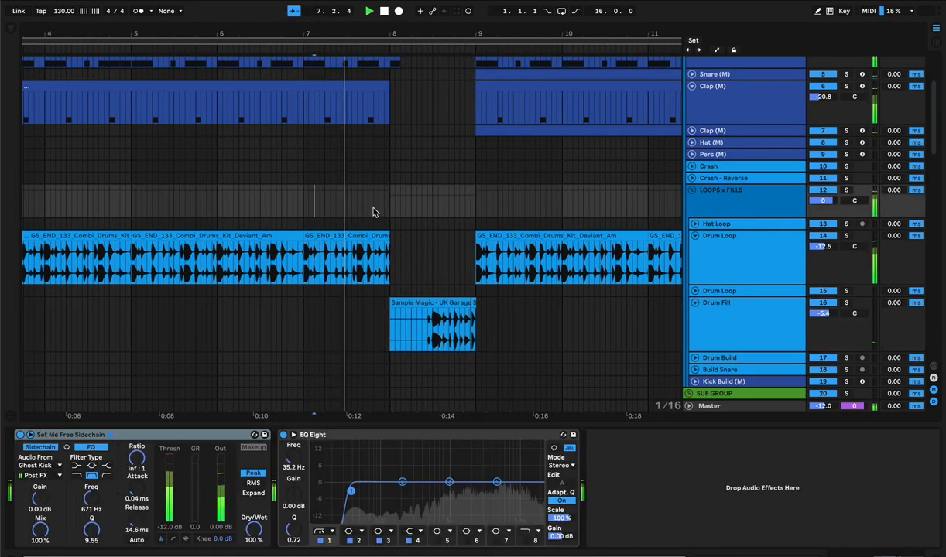
pyautogui.moveTo(408, 36); pyautogui.dragTo(301, 31)
pyautogui.click(287, 176)
pyautogui.press('space')
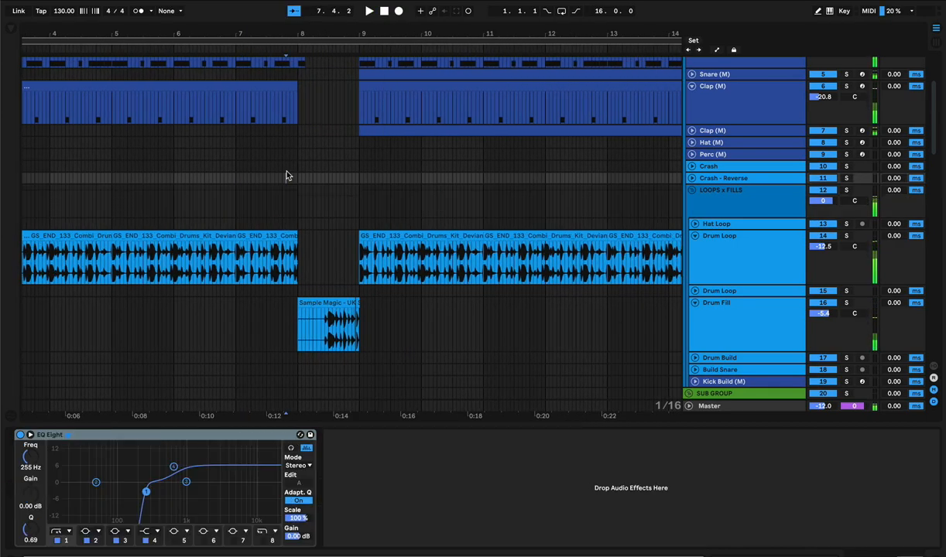
pyautogui.click(581, 0)
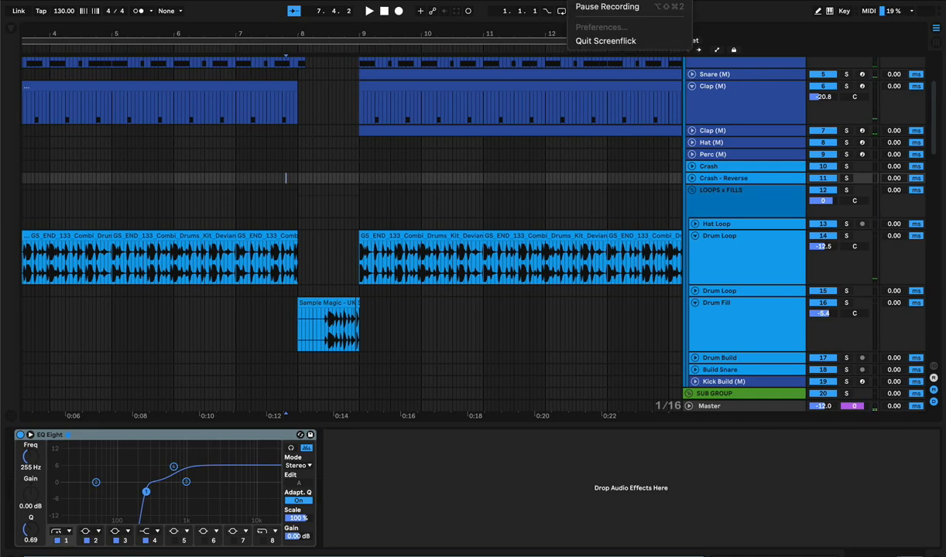
pyautogui.click(586, 8)
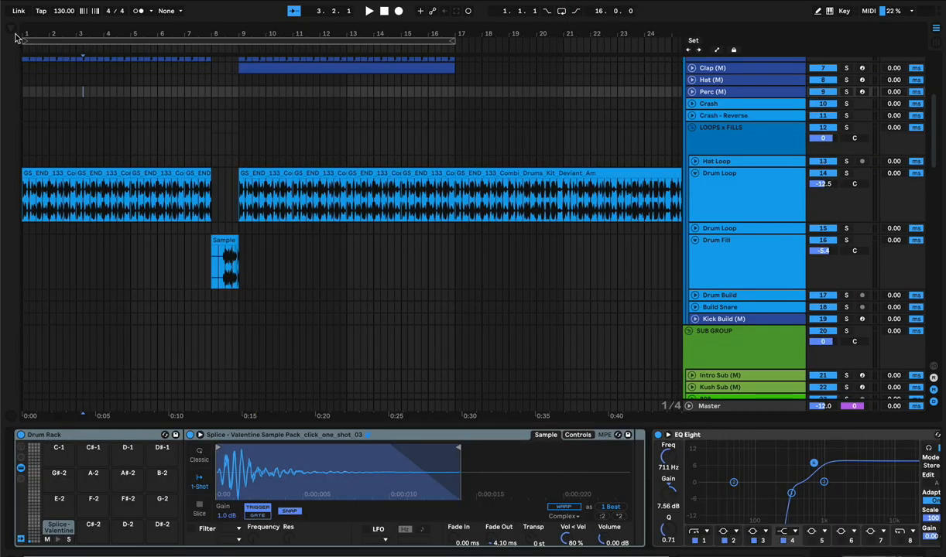
# - Show the sample browser and audition the 2Step Garage Anthems crash samples, including bump, monday, pennine and deelay
pyautogui.click(12, 31)
pyautogui.click(175, 153)
pyautogui.click(189, 129)
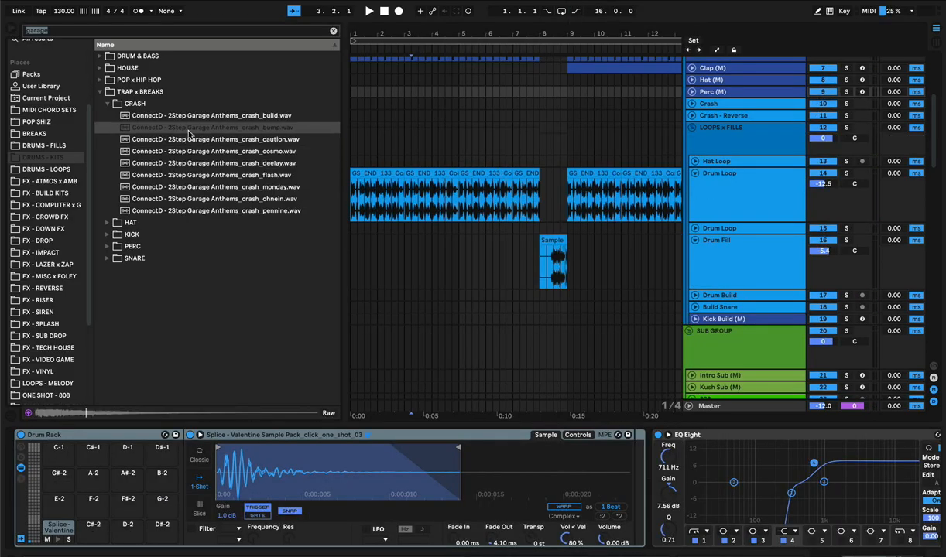
pyautogui.click(182, 188)
pyautogui.click(182, 203)
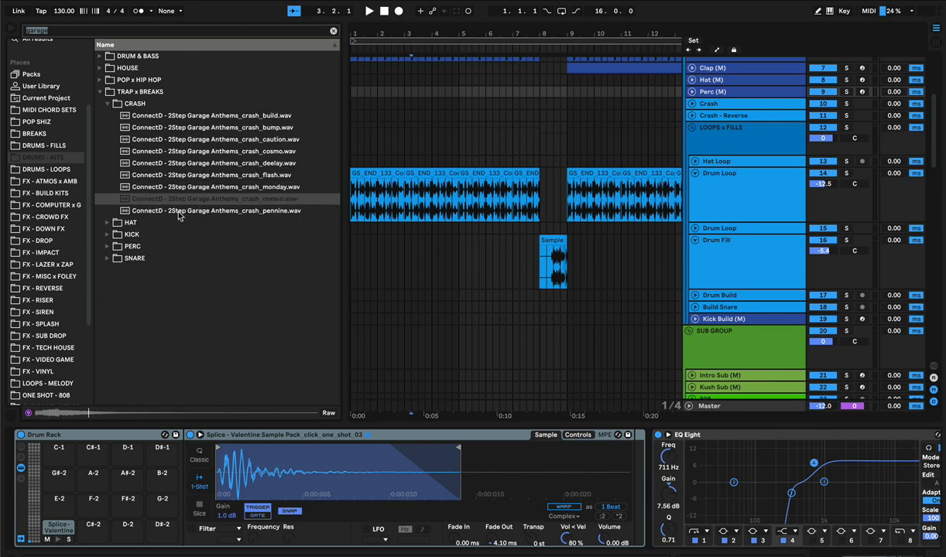
pyautogui.click(183, 211)
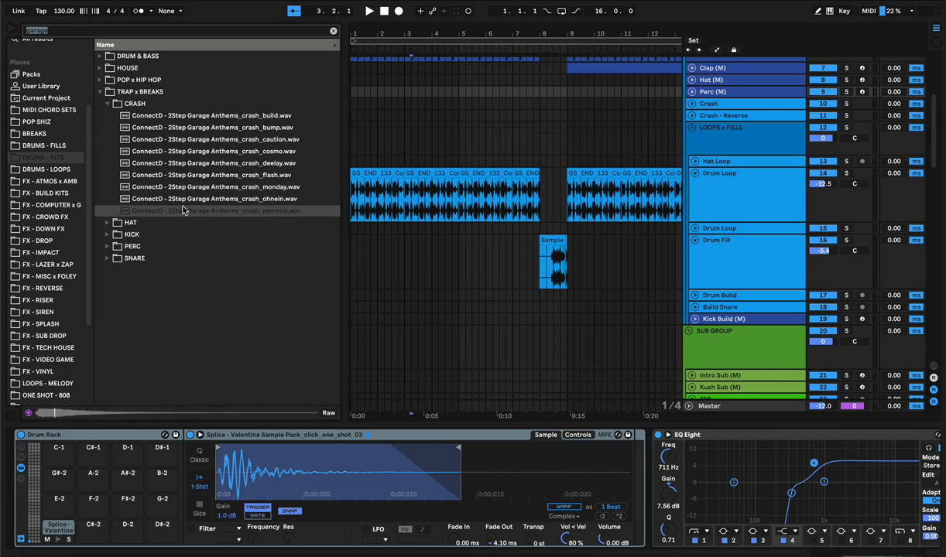
pyautogui.click(205, 163)
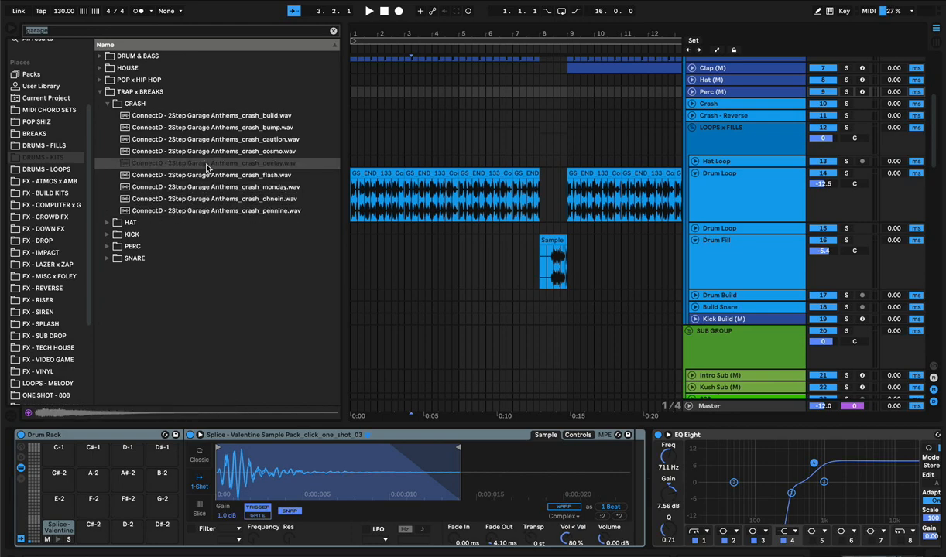
# - Place the crash_deelay sample on the Crash track at bar 9 and play the transition from bar 8
pyautogui.scroll(2, 619, 171)
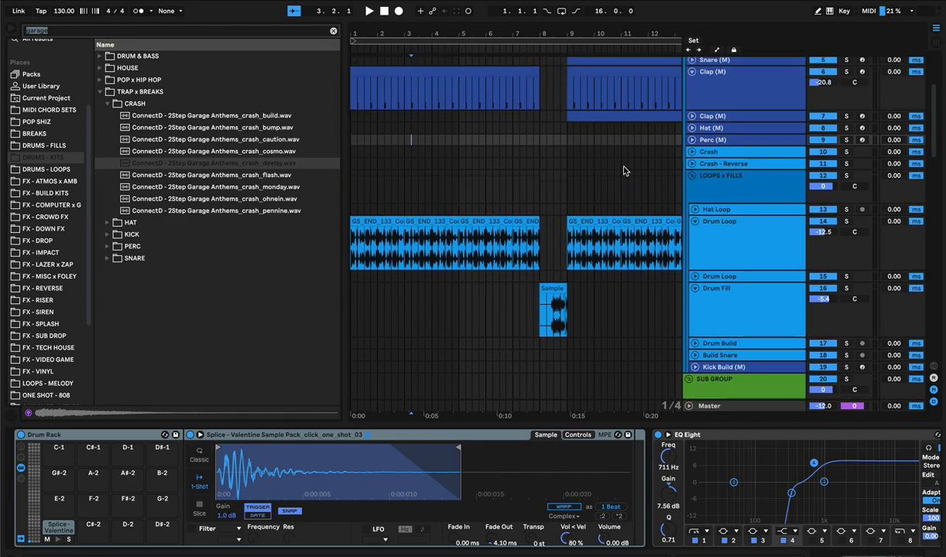
pyautogui.click(691, 153)
pyautogui.moveTo(199, 163); pyautogui.dragTo(511, 179)
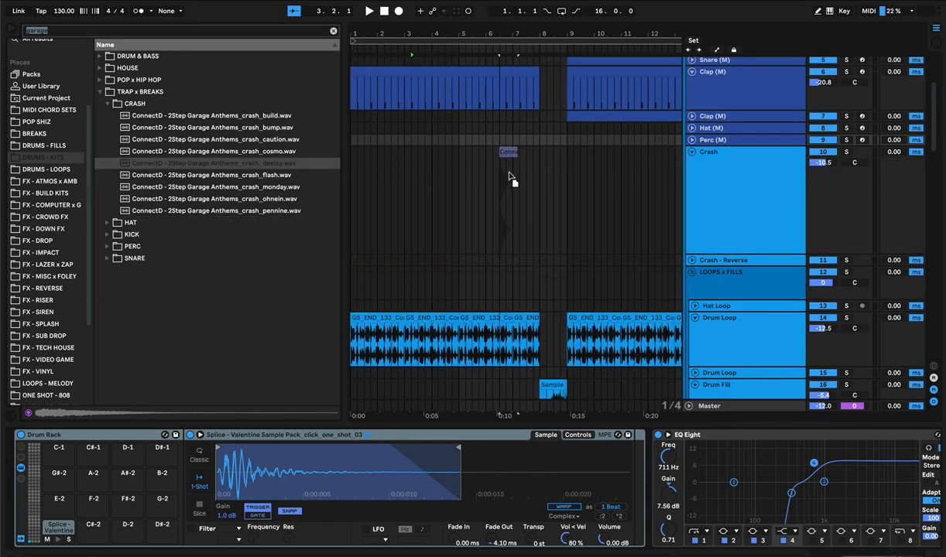
pyautogui.moveTo(566, 162); pyautogui.dragTo(566, 162)
pyautogui.click(539, 176)
pyautogui.press('space')
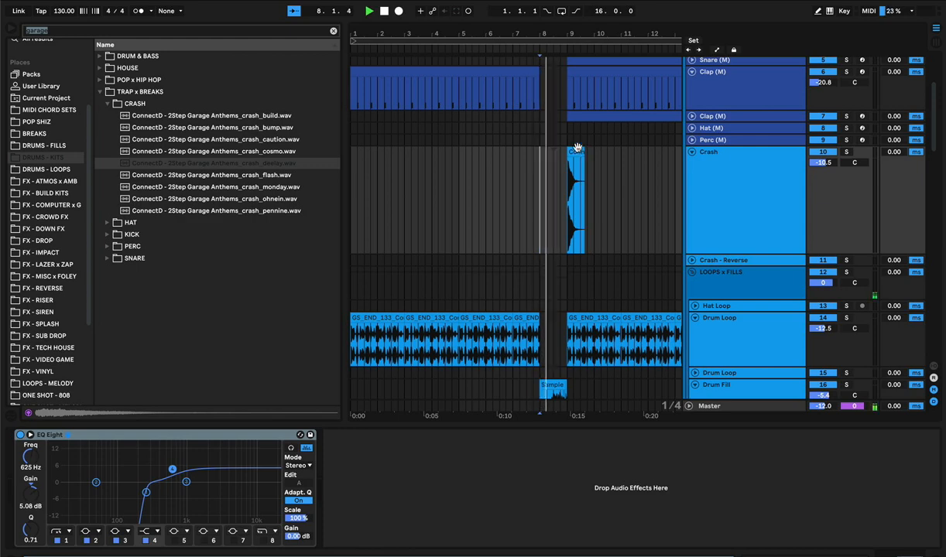
# - Trim the end of the crash clip at bar 9 to 0.808 seconds
pyautogui.doubleClick(575, 153)
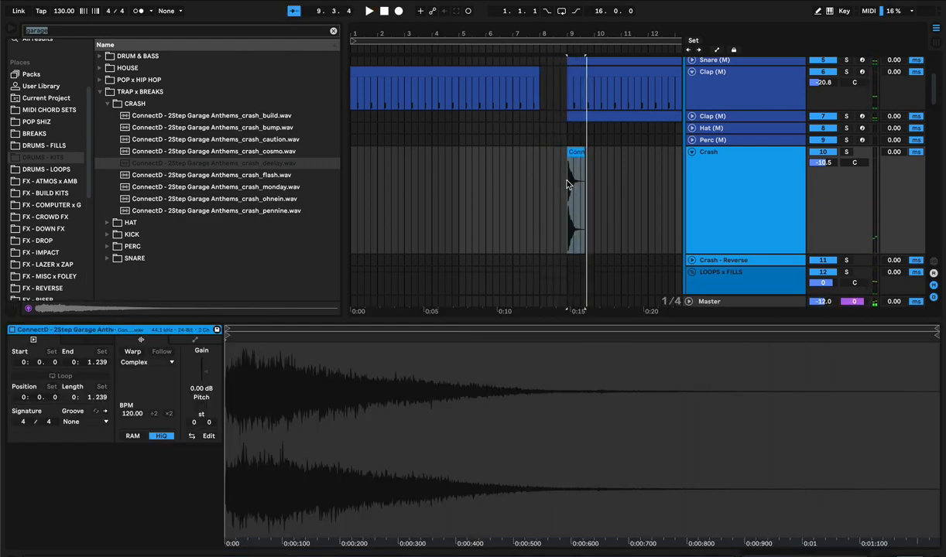
pyautogui.moveTo(589, 29); pyautogui.dragTo(549, 167)
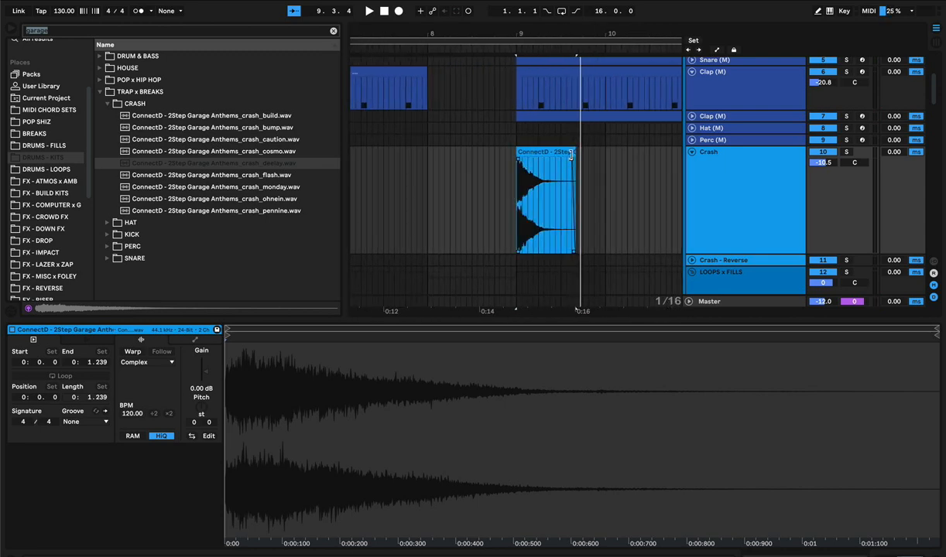
pyautogui.moveTo(570, 154); pyautogui.dragTo(545, 162)
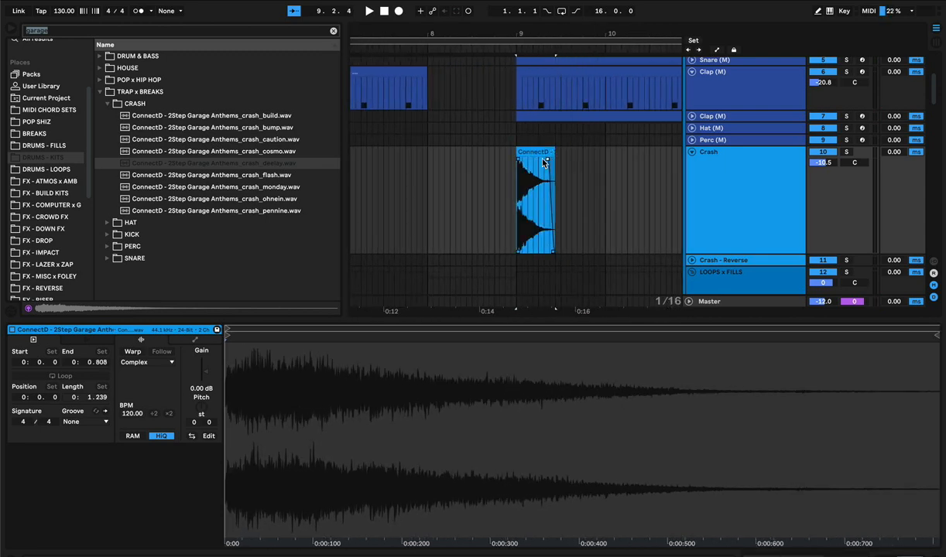
# - Set the Crash track's EQ Eight low cut to 132 Hz and the crash clip's gain to 1.19 dB, replaying from bar 9
pyautogui.press('space')
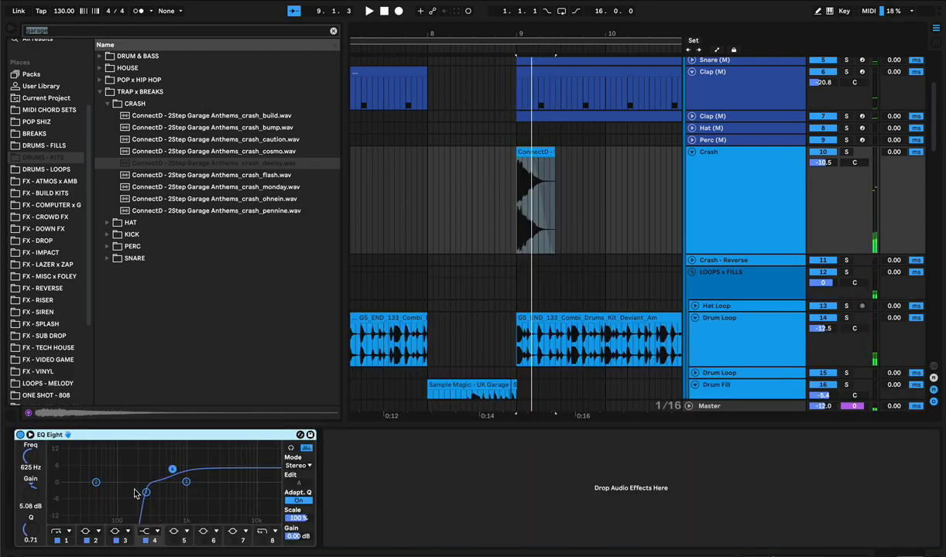
pyautogui.click(145, 492)
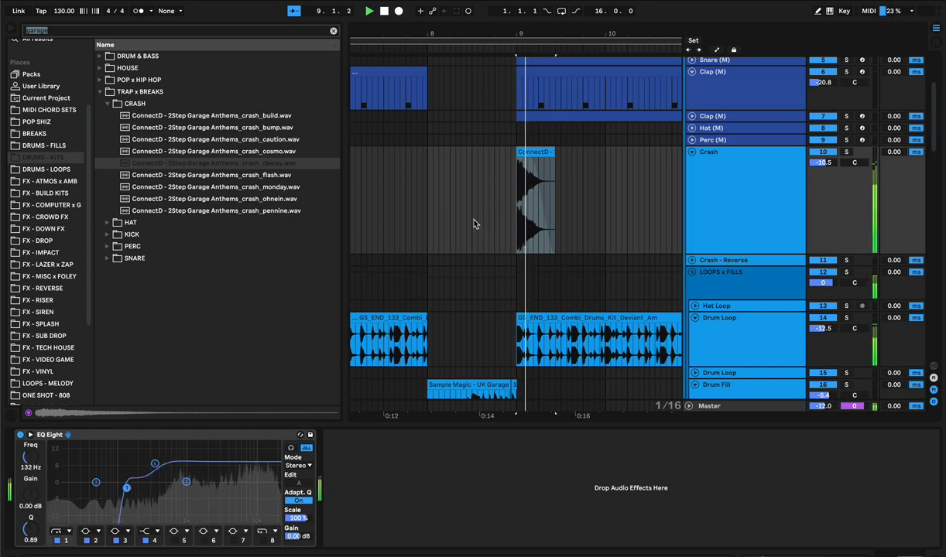
pyautogui.click(535, 201)
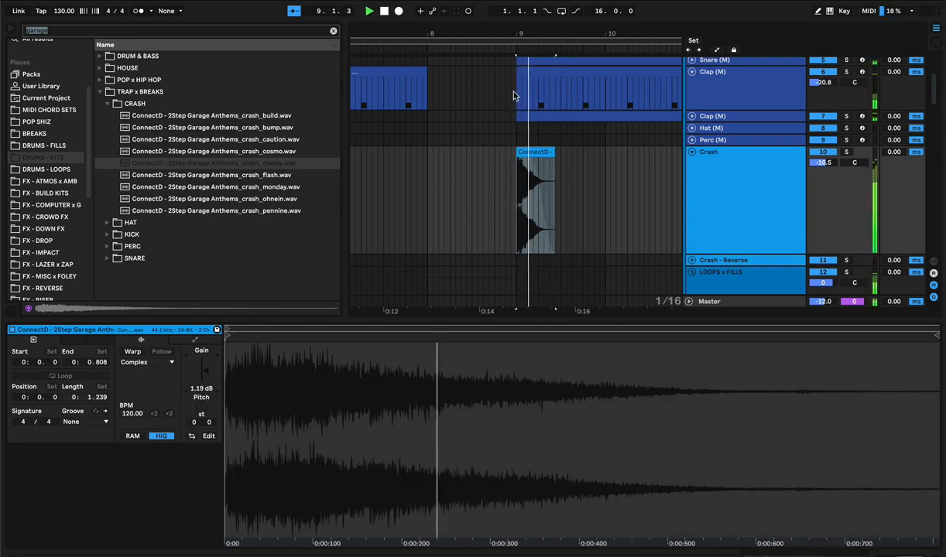
pyautogui.press('space')
pyautogui.moveTo(541, 30); pyautogui.dragTo(534, 3)
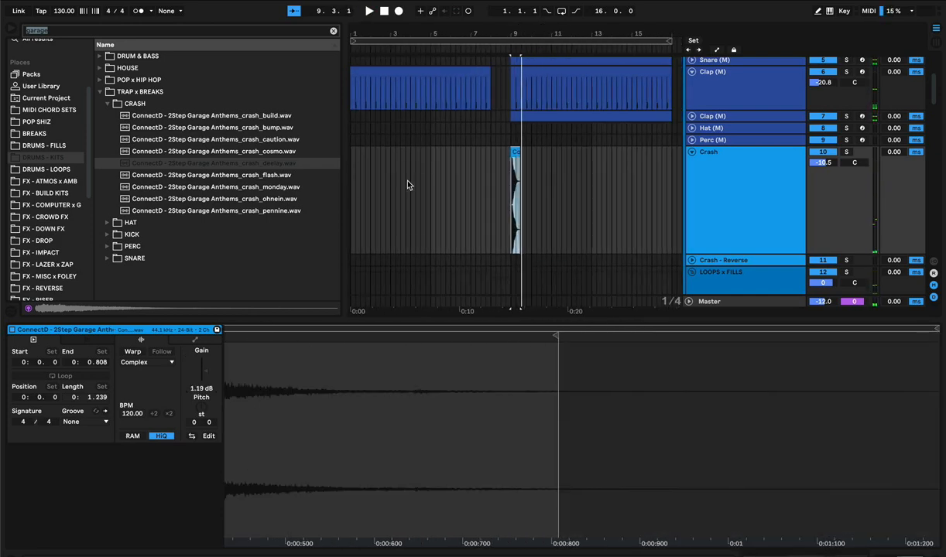
# - Search the drum kit samples for "rever" and preview the Getter Shred Packs Vol. 1 crash_reverse_01 sample
pyautogui.click(434, 189)
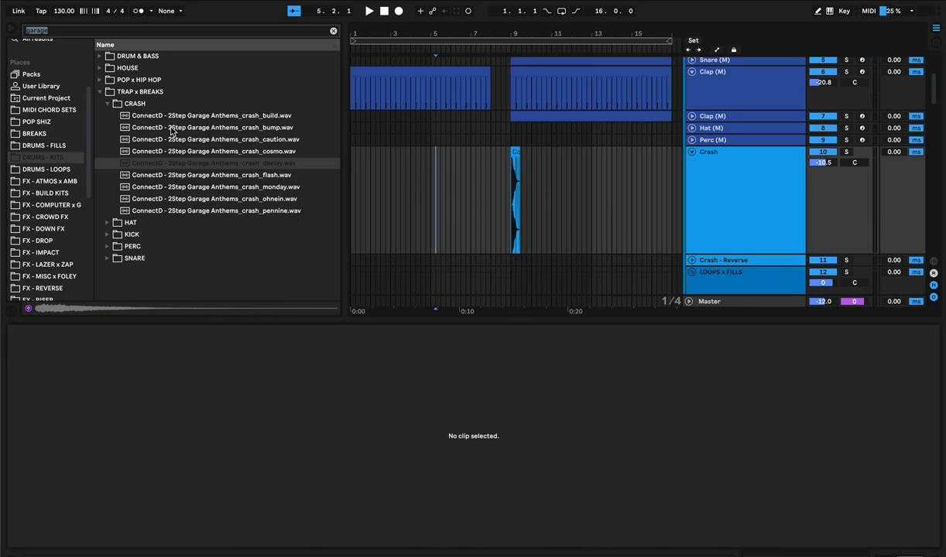
pyautogui.click(61, 32)
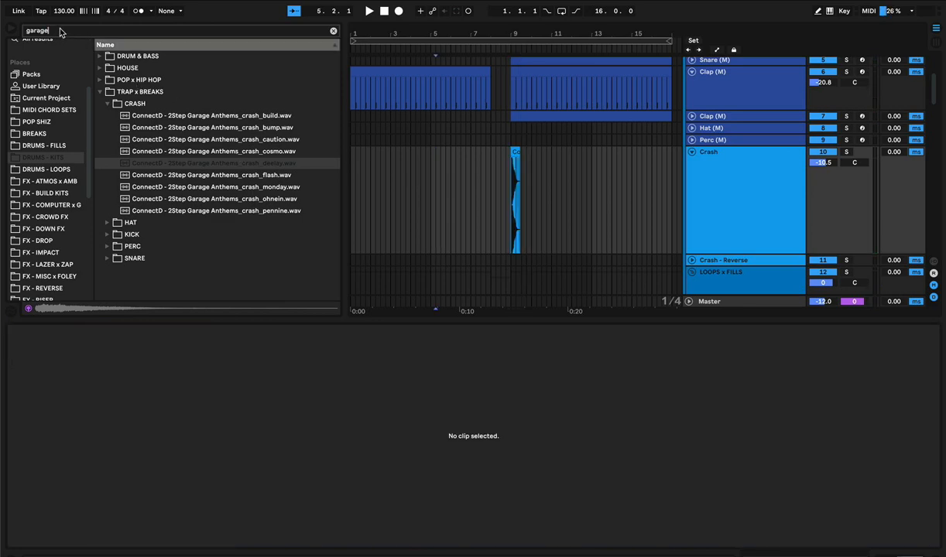
pyautogui.write('re')
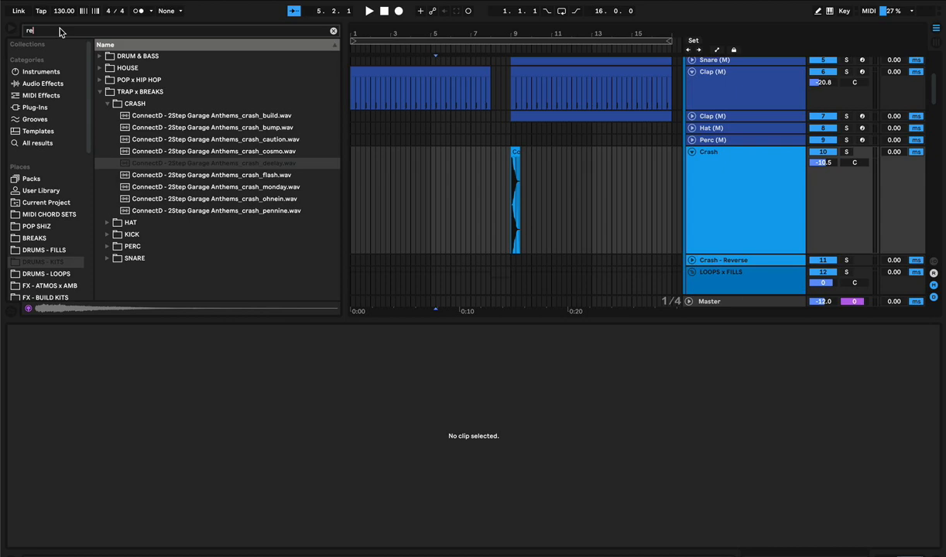
pyautogui.write('ver')
pyautogui.click(200, 222)
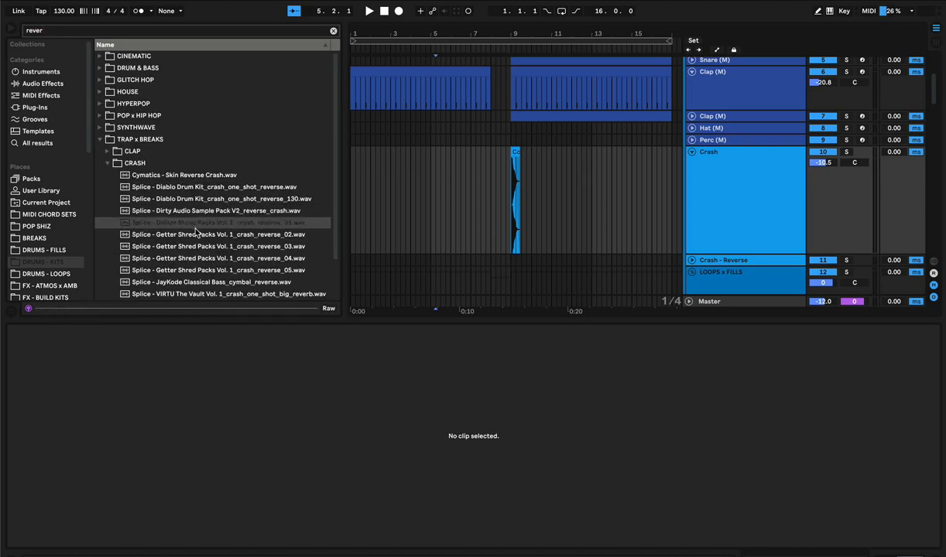
pyautogui.scroll(-3, 200, 219)
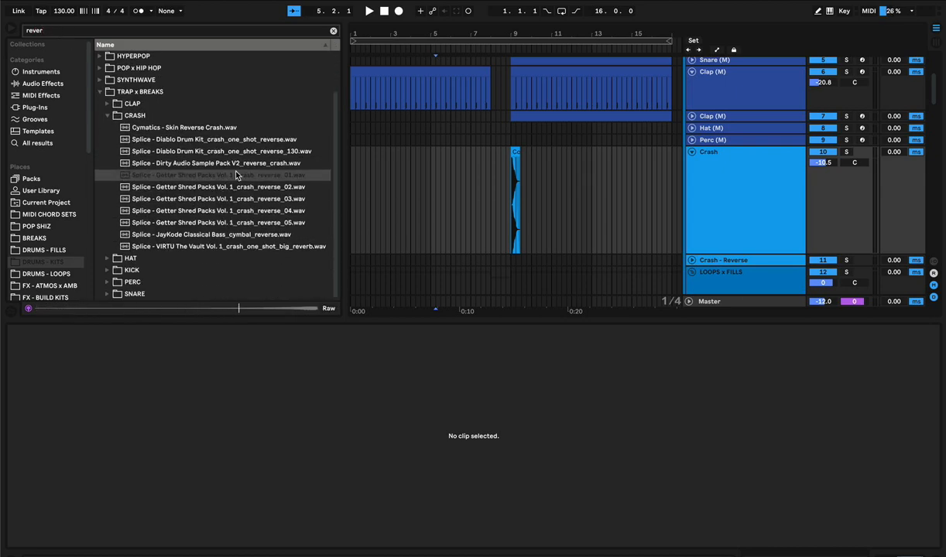
# - Place the crash_reverse_01 sample at bar 7 on the Crash - Reverse track and set its clip gain to 6.50 dB
pyautogui.moveTo(228, 175); pyautogui.dragTo(475, 264)
pyautogui.click(691, 261)
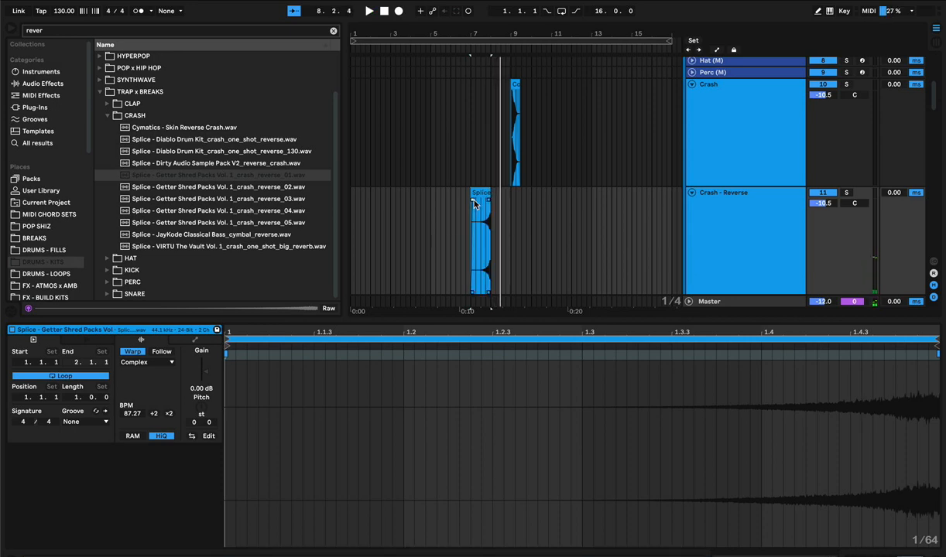
pyautogui.moveTo(207, 371); pyautogui.dragTo(205, 371)
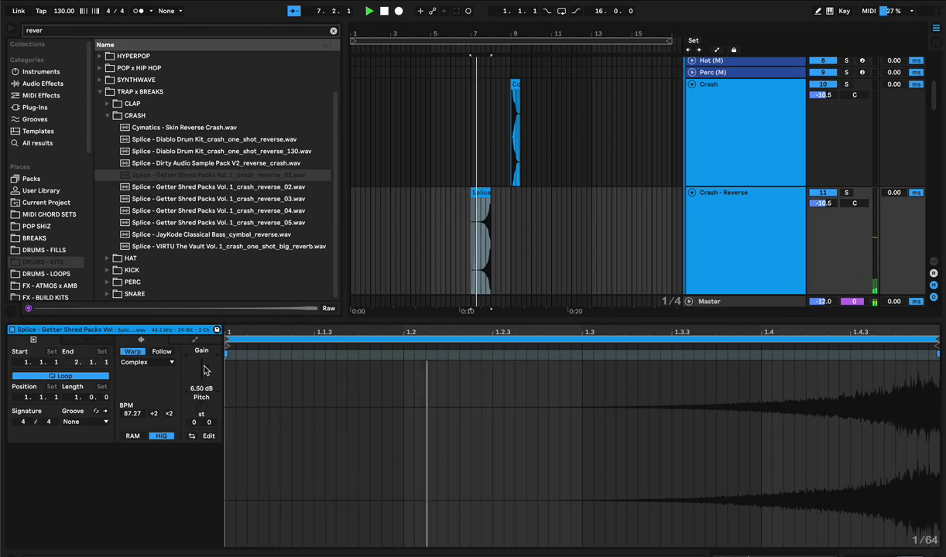
pyautogui.click(488, 235)
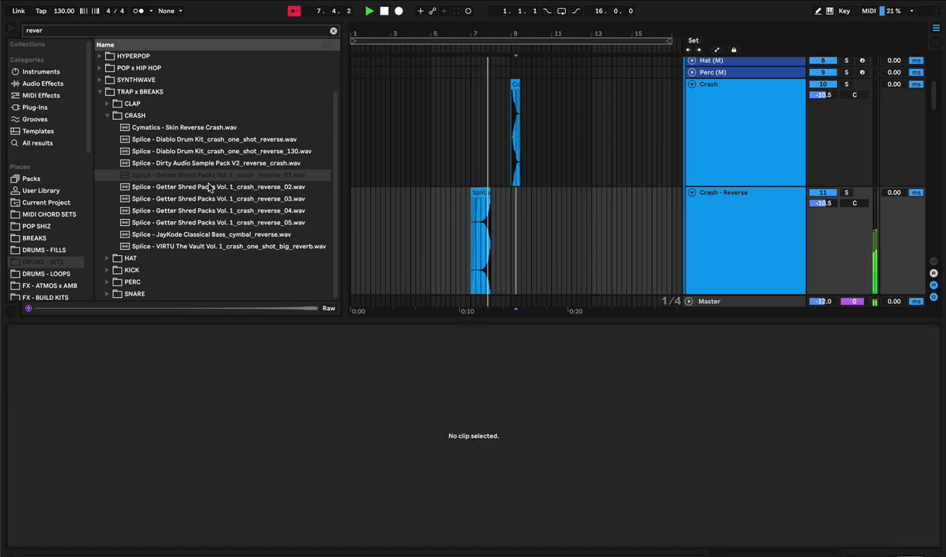
# - Hide the sample browser and clip details, and play the arrangement through the reverse crash and drum fill into bar 9
pyautogui.click(12, 29)
pyautogui.doubleClick(183, 319)
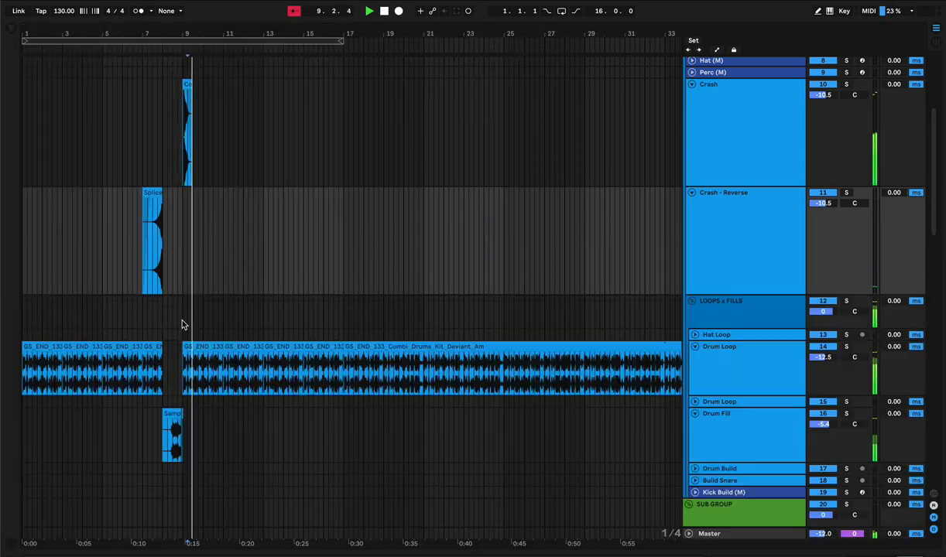
pyautogui.click(217, 271)
pyautogui.scroll(-1, 217, 269)
pyautogui.click(153, 149)
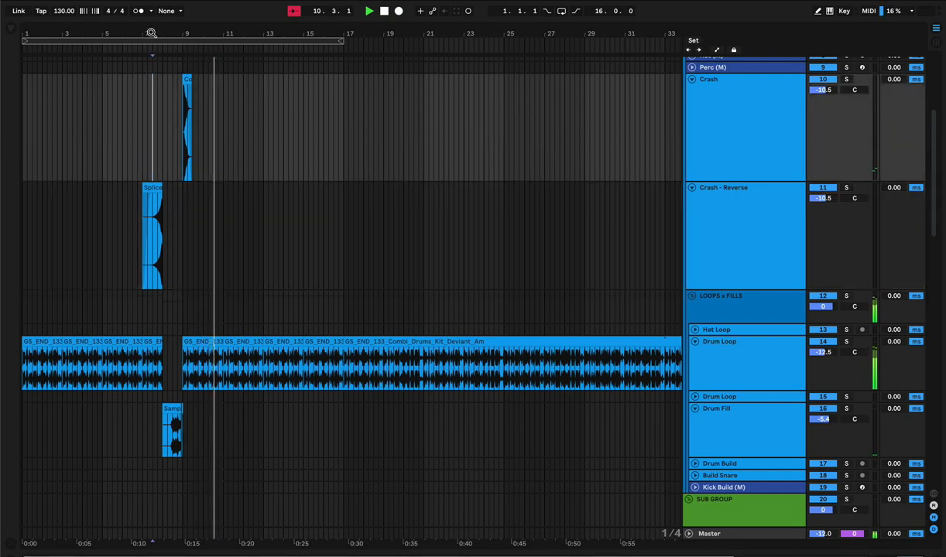
pyautogui.moveTo(150, 33)
pyautogui.mouseDown()
pyautogui.moveTo(346, 32)
pyautogui.moveTo(239, 31)
pyautogui.mouseUp()
pyautogui.click(259, 115)
pyautogui.press('space')
pyautogui.press('space')
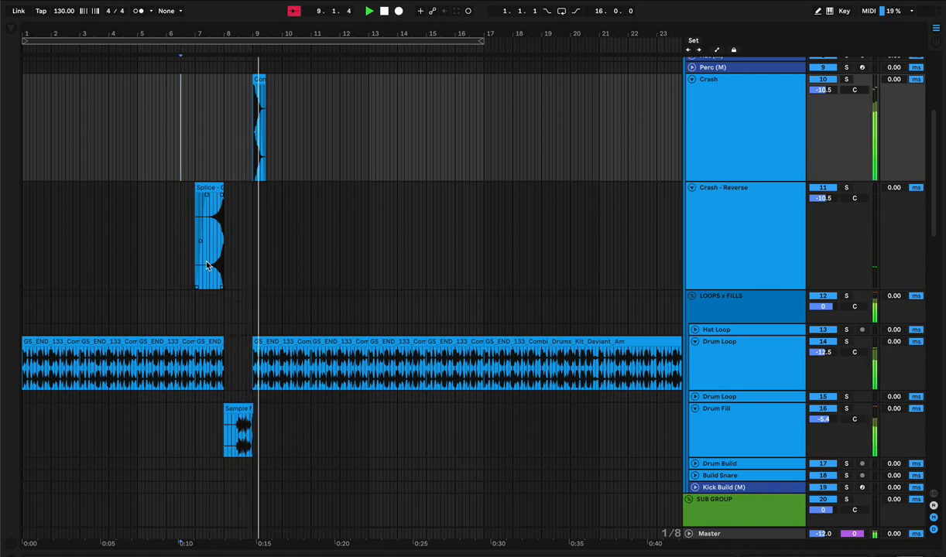
# - Play the drum loop from just before bar 4, and again from bar 4, to check the hits leading into bar 5
pyautogui.click(103, 254)
pyautogui.moveTo(114, 32)
pyautogui.mouseDown()
pyautogui.moveTo(156, 33)
pyautogui.moveTo(166, 82)
pyautogui.mouseUp()
pyautogui.press('space')
pyautogui.press('space')
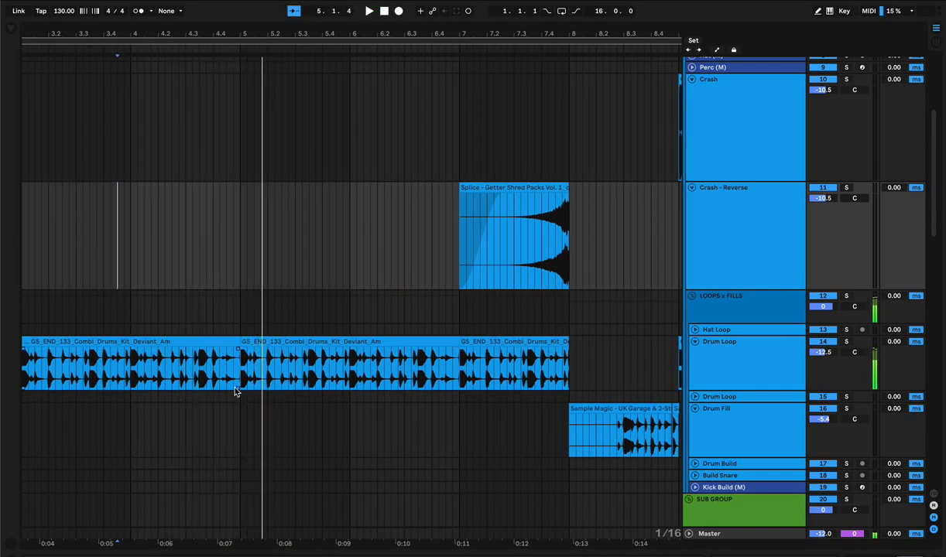
pyautogui.click(130, 308)
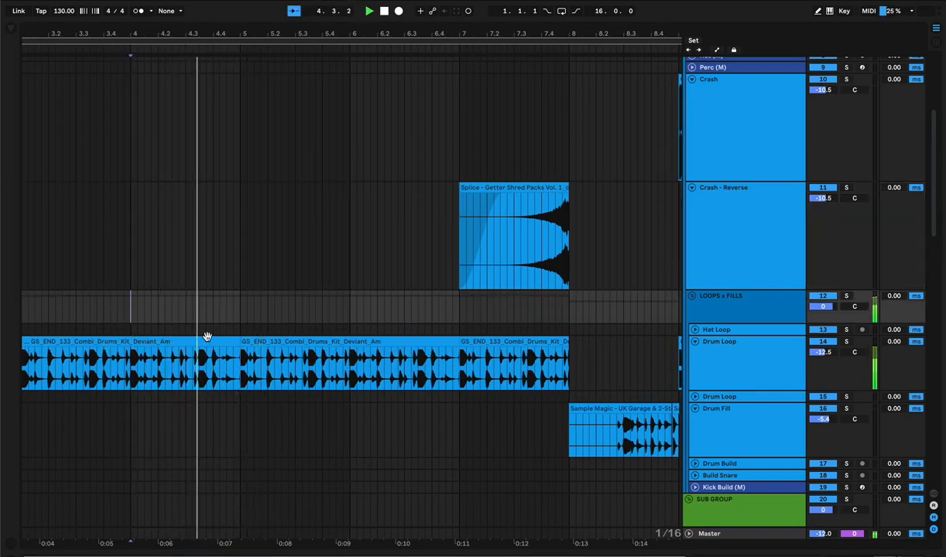
# - Slice the drum loop around the last beat of bar 4 and leave short 1/16 gaps before bar 5, replaying from bar 4
pyautogui.click(225, 372)
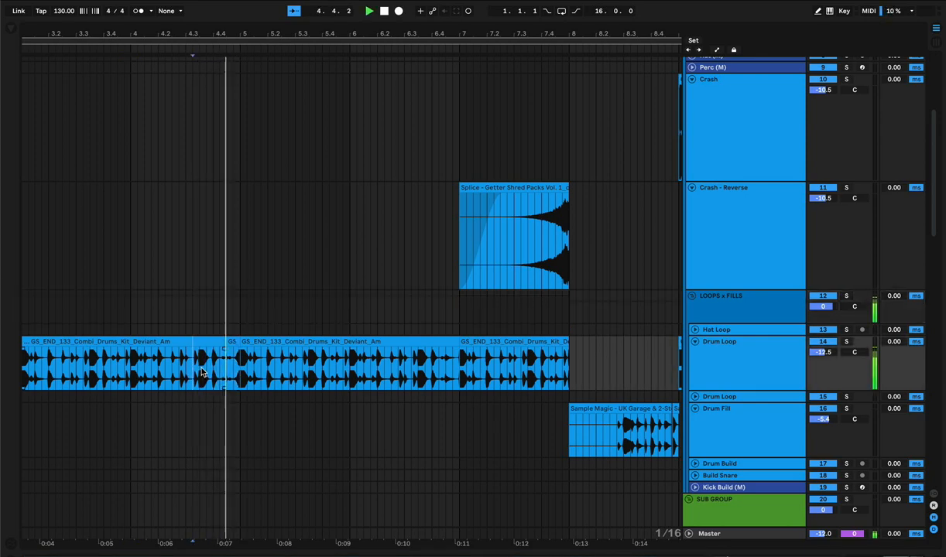
pyautogui.click(131, 374)
pyautogui.press('space')
pyautogui.press('space')
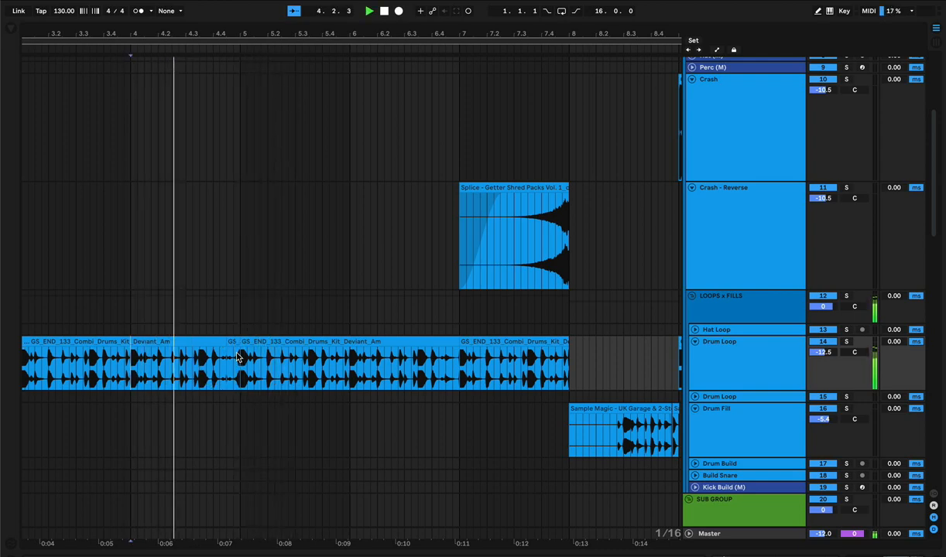
pyautogui.press('space')
pyautogui.press('space')
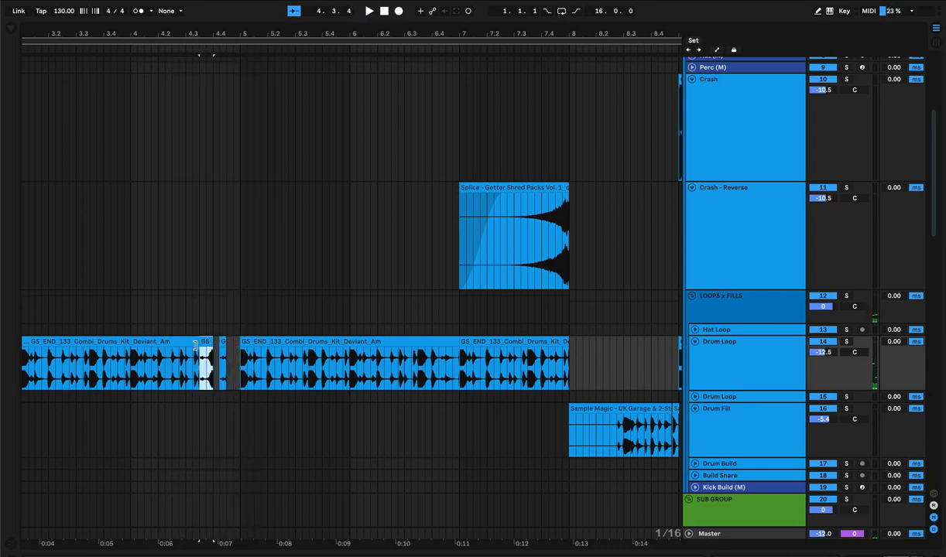
# - Shorten the drum loop slice ending at beat 4.4 by starting it one 1/16 step later, and replay it
pyautogui.click(198, 343)
pyautogui.press('space')
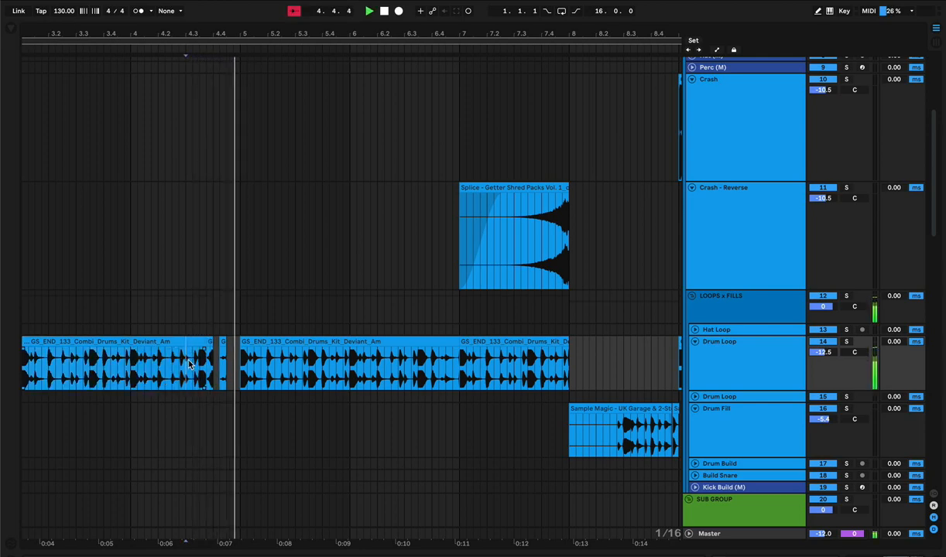
pyautogui.press('space')
# - Close the gaps around the last drum loop slice so it runs from beat 4.4 to bar 5, replaying the transition
pyautogui.moveTo(210, 343); pyautogui.dragTo(213, 342)
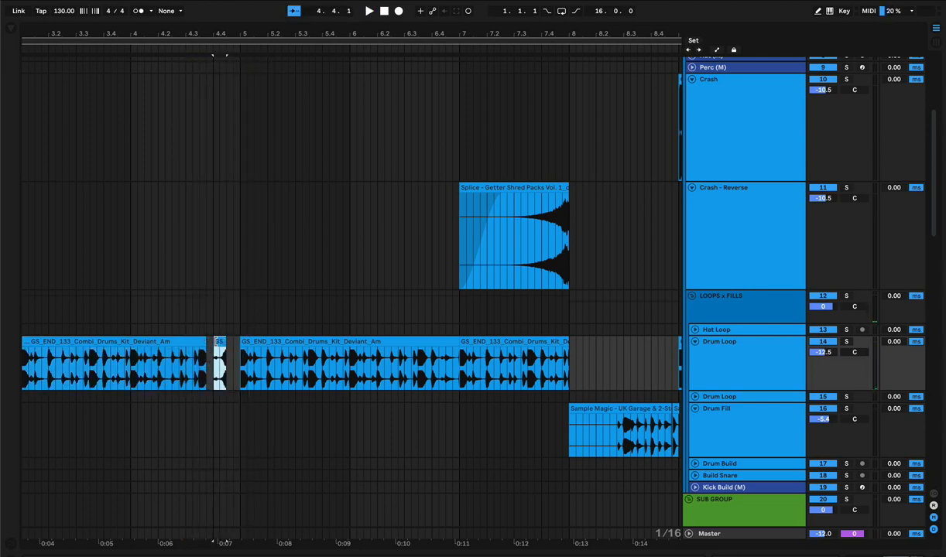
pyautogui.click(206, 342)
pyautogui.press('space')
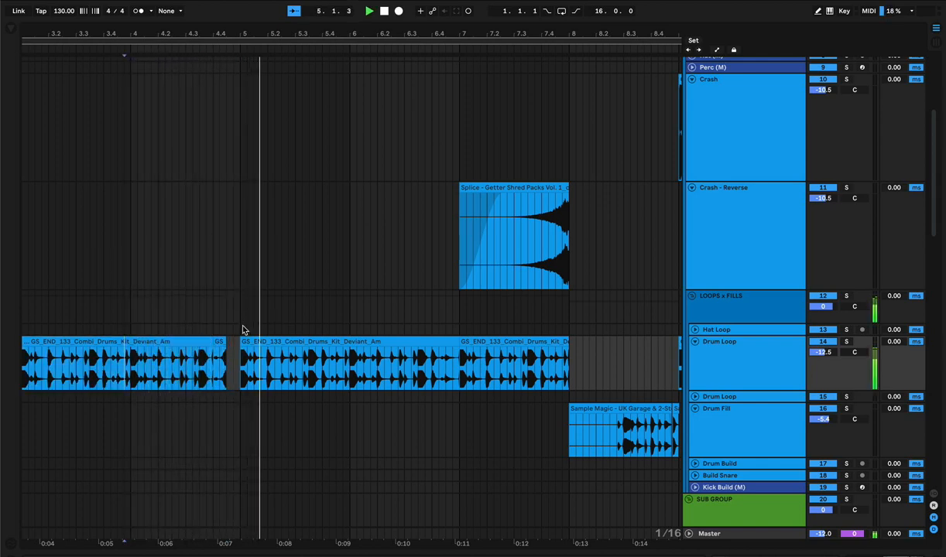
pyautogui.moveTo(225, 341); pyautogui.dragTo(237, 341)
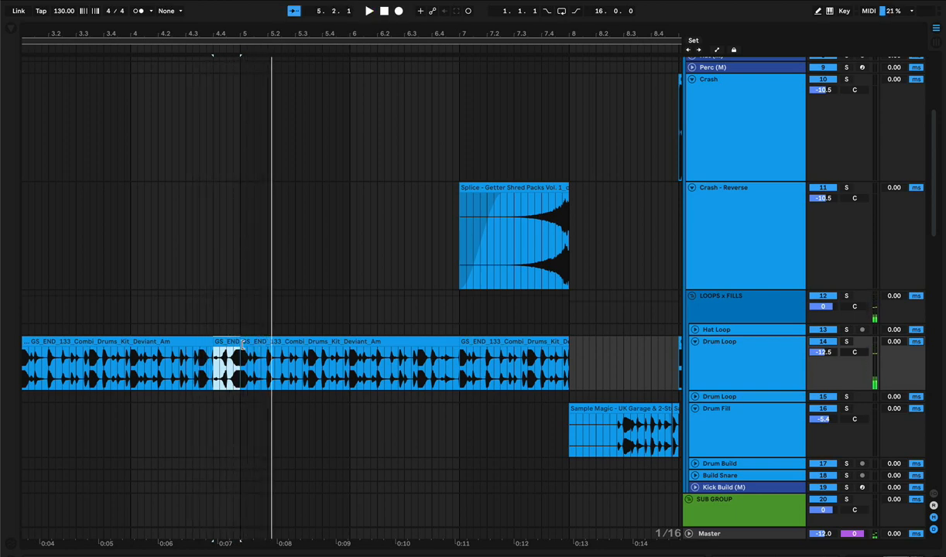
pyautogui.click(243, 345)
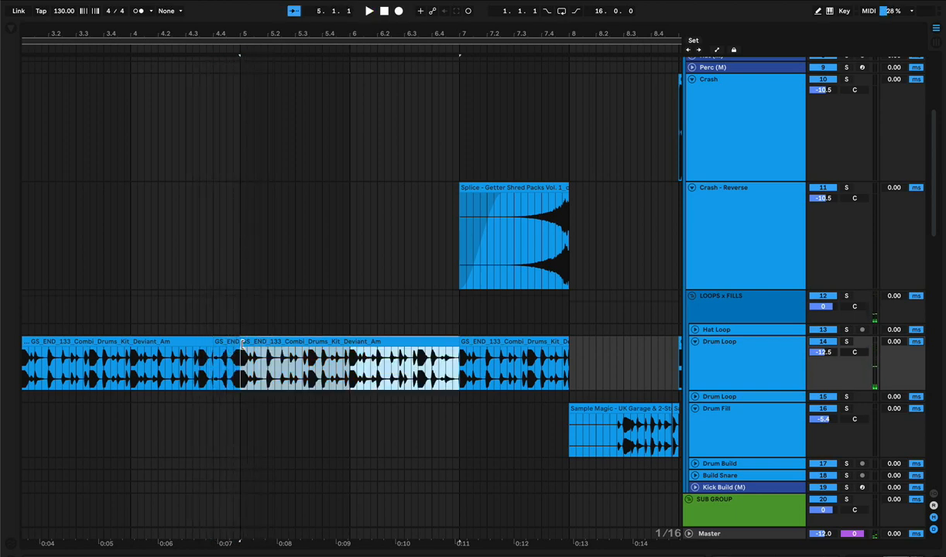
# - Extend the start of the bar 5 drum loop clip back to 4.4.3, replaying the transition from beat 4.2
pyautogui.click(158, 309)
pyautogui.press('space')
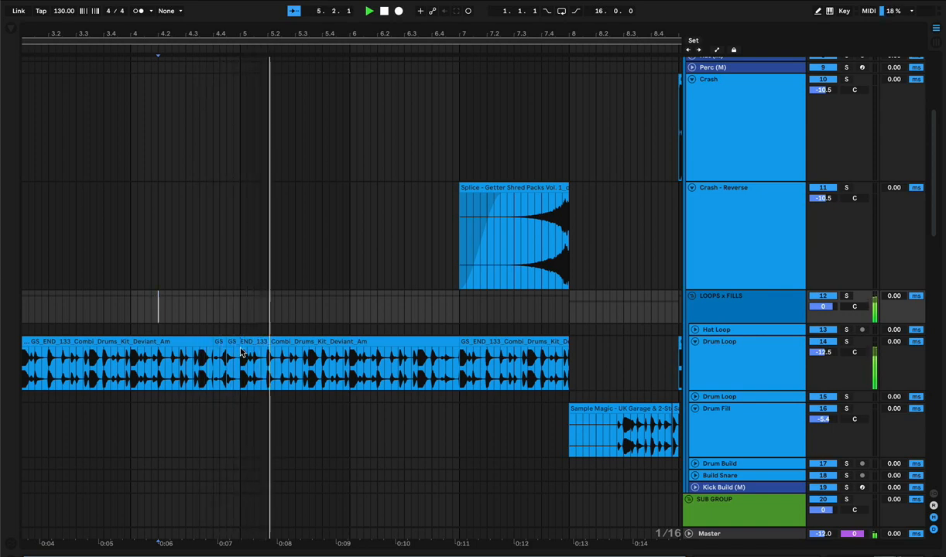
pyautogui.press('space')
pyautogui.press('space')
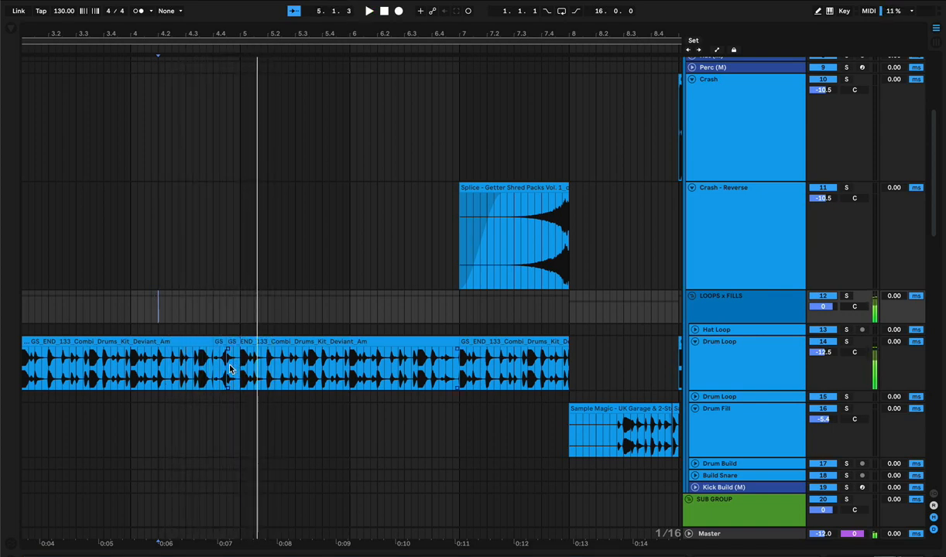
# - Move the short drum loop slice at beat 4.4 later in 1/16 steps so it runs from 4.4.3 to bar 5, replaying each change
pyautogui.moveTo(222, 342); pyautogui.dragTo(228, 344)
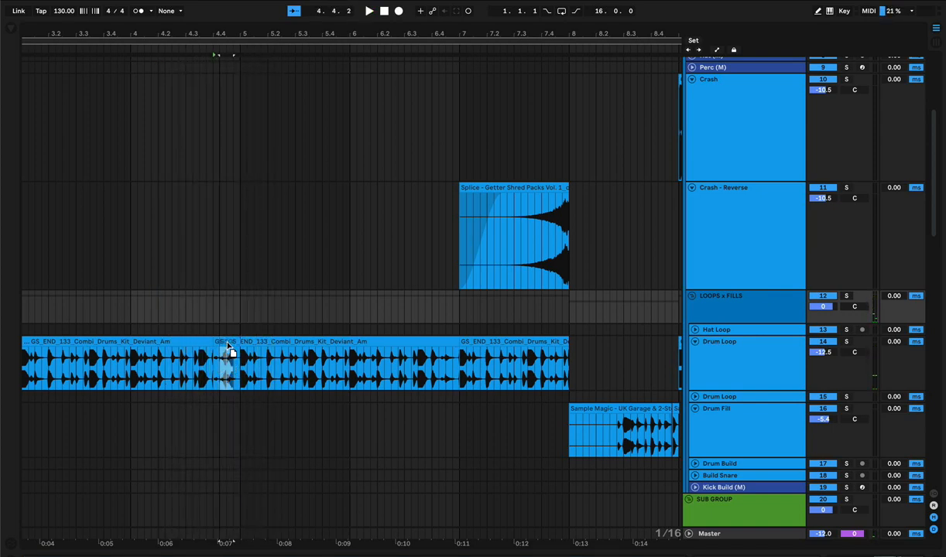
pyautogui.click(165, 318)
pyautogui.press('space')
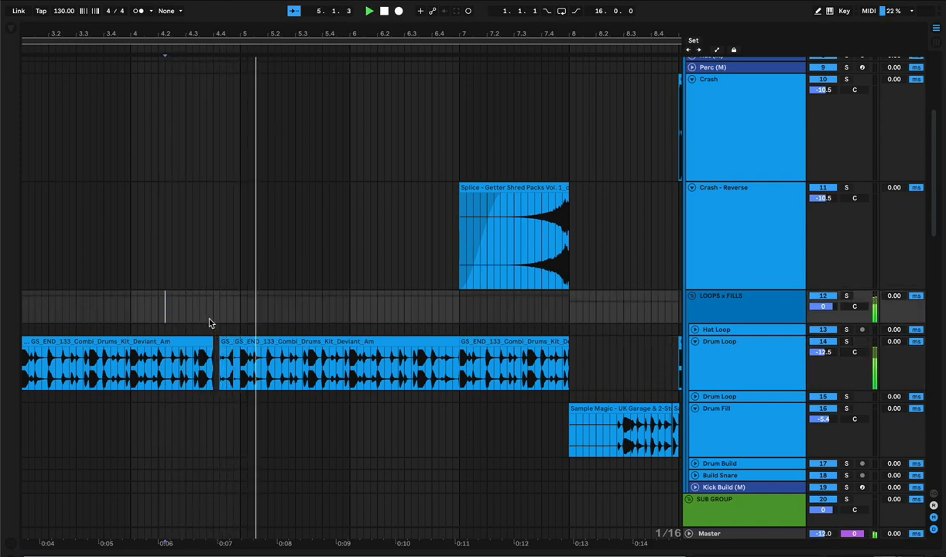
pyautogui.click(226, 341)
pyautogui.moveTo(226, 341); pyautogui.dragTo(233, 342)
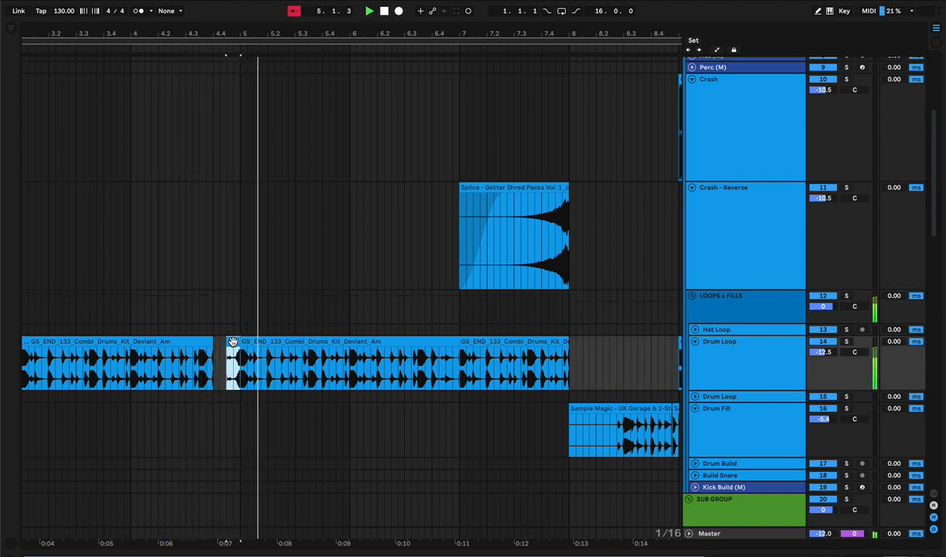
pyautogui.click(151, 331)
pyautogui.press('space')
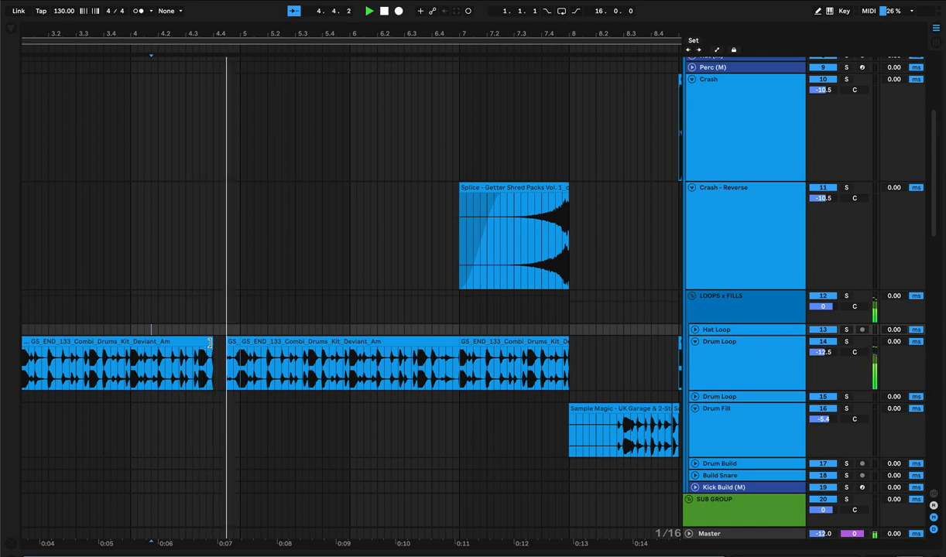
# - Extend the preceding drum loop clip to 4.4.3 to close the gap before the slice, and replay the transition from bar 4
pyautogui.moveTo(211, 357); pyautogui.dragTo(223, 341)
pyautogui.click(144, 309)
pyautogui.press('space')
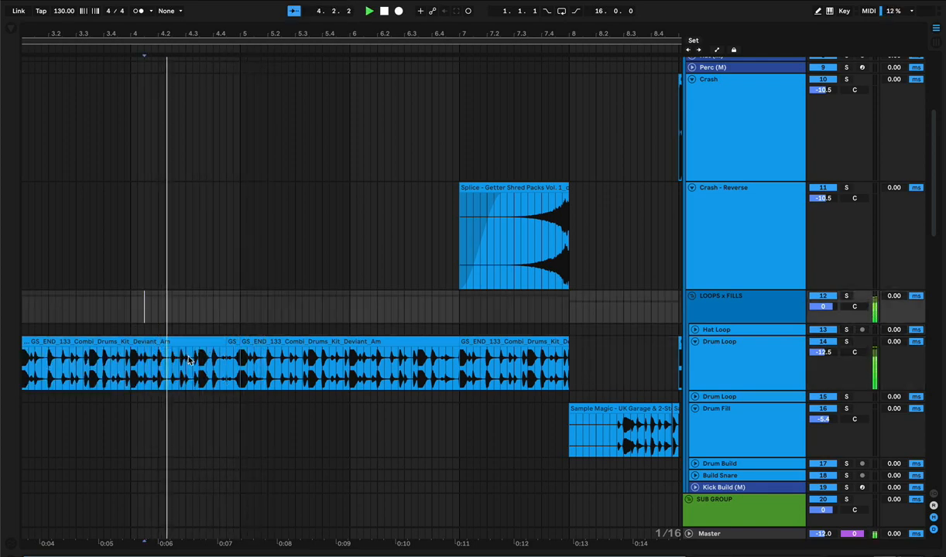
pyautogui.click(157, 318)
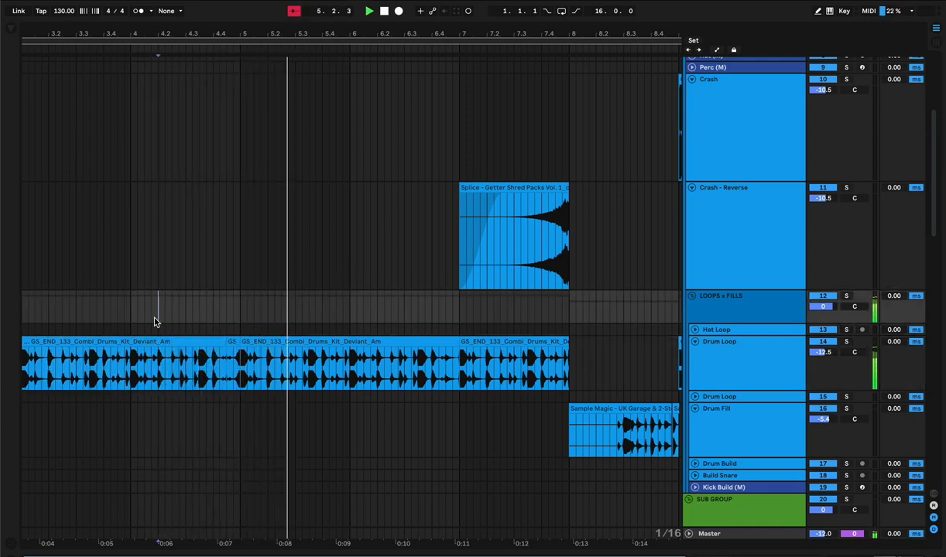
pyautogui.press('space')
pyautogui.press('space')
pyautogui.moveTo(290, 35); pyautogui.dragTo(158, 34)
pyautogui.scroll(3, 321, 218)
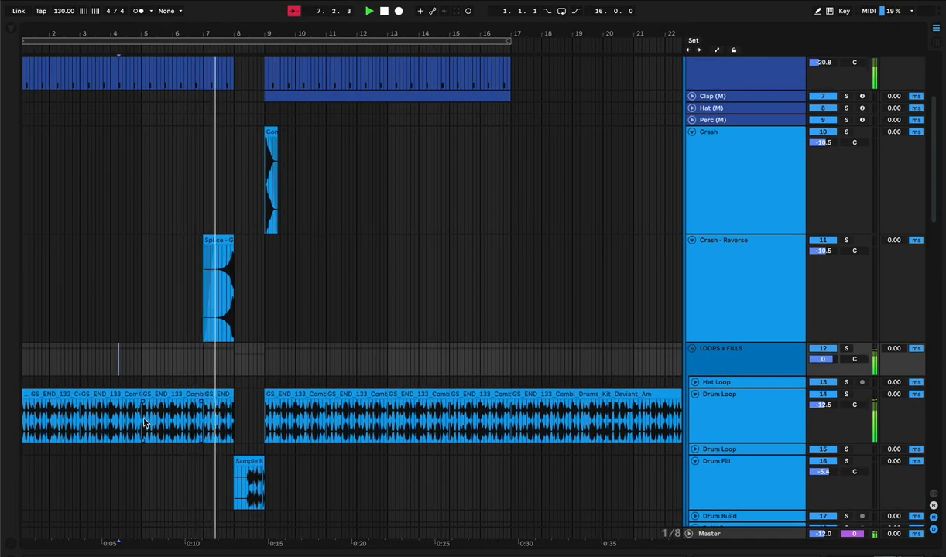
# - Play on through the bar 8 fill and bar 9 crash, reviewing the drum loop sections before and after the fill
pyautogui.moveTo(141, 402); pyautogui.dragTo(1, 424)
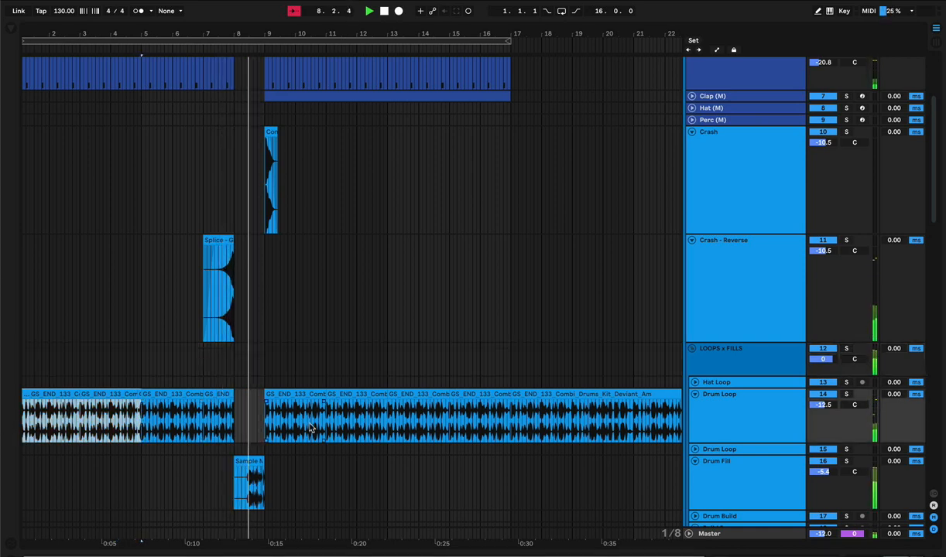
pyautogui.click(267, 430)
pyautogui.click(376, 321)
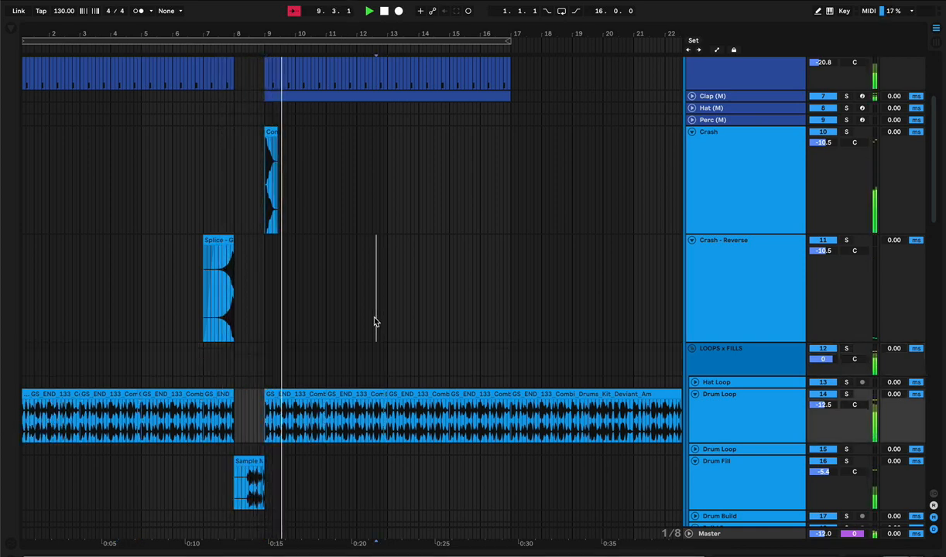
pyautogui.scroll(4, 364, 280)
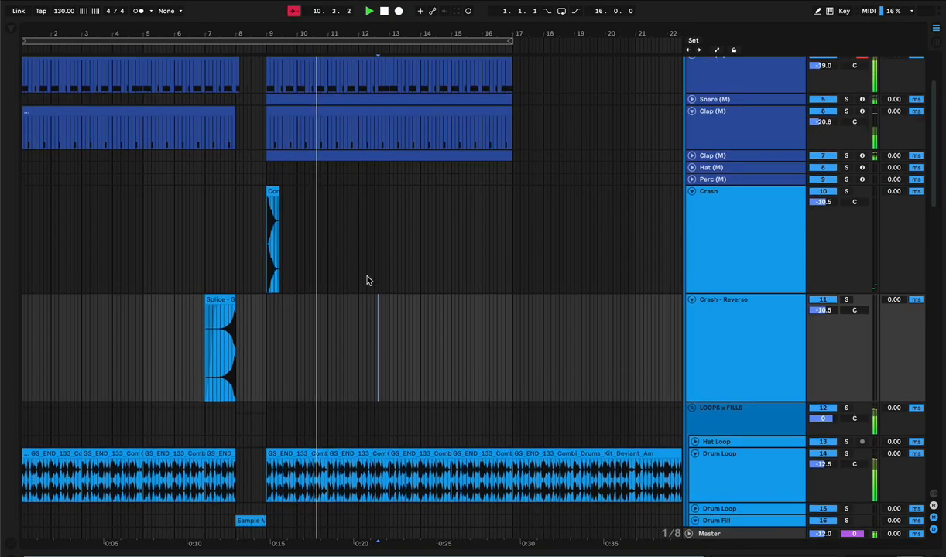
pyautogui.scroll(-5, 368, 280)
pyautogui.scroll(-2, 368, 278)
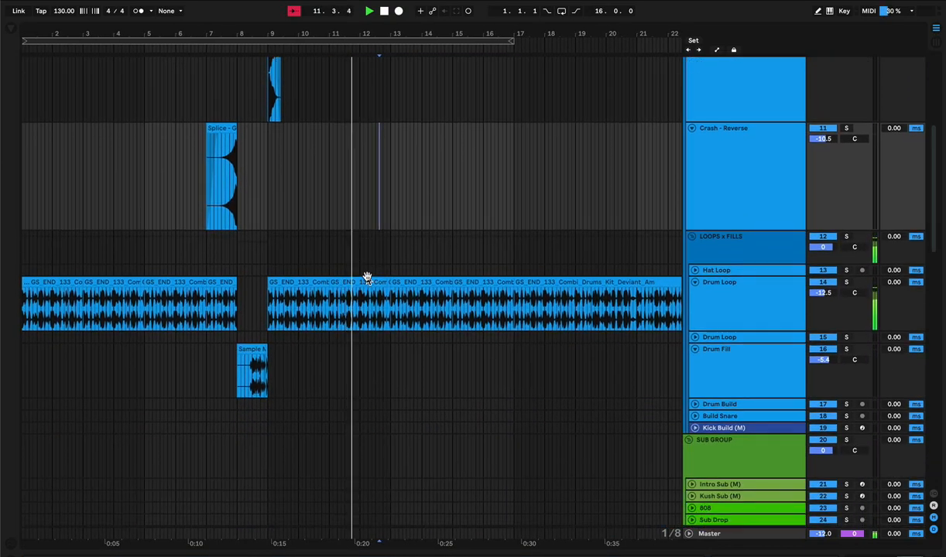
pyautogui.scroll(5, 368, 279)
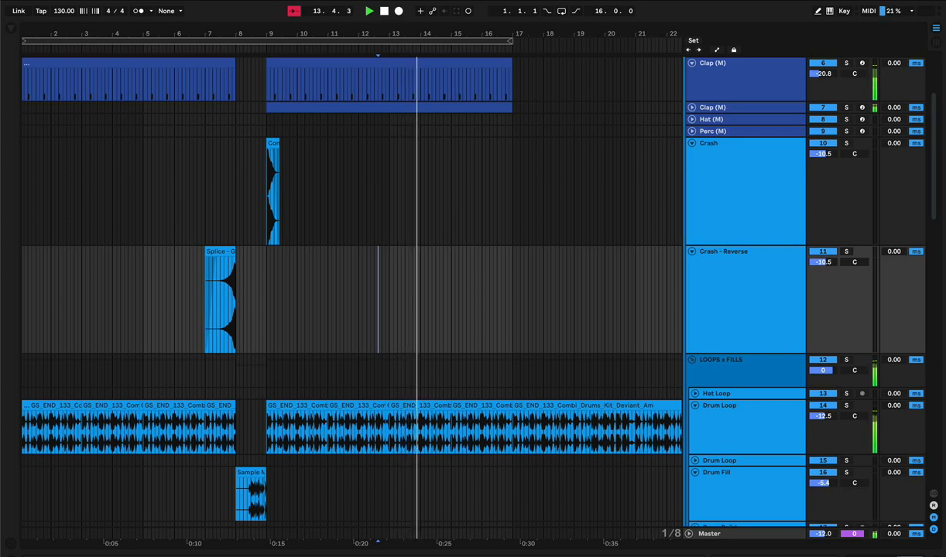
pyautogui.click(577, 1)
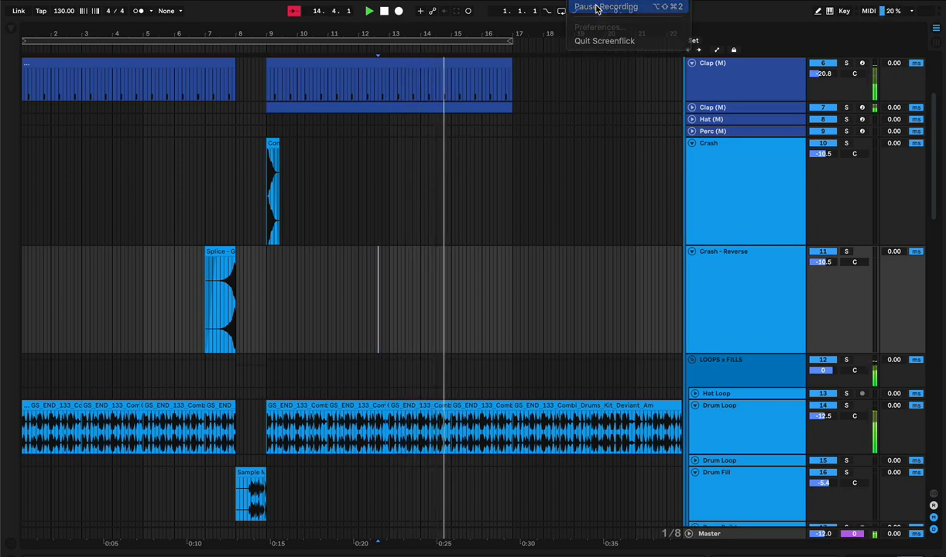
pyautogui.click(596, 7)
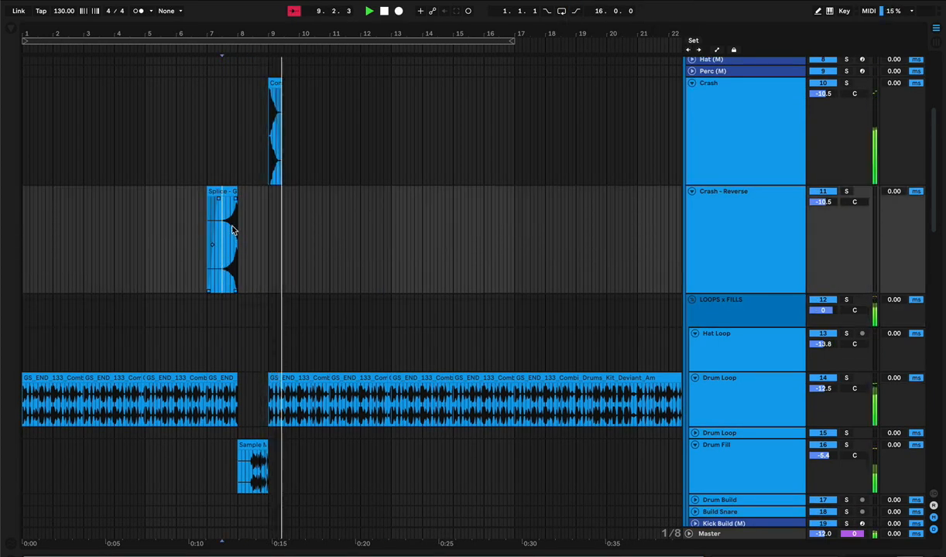
# - Play the arrangement from shortly before bar 7 to check the reverse crash leading into the drum fill
pyautogui.click(232, 230)
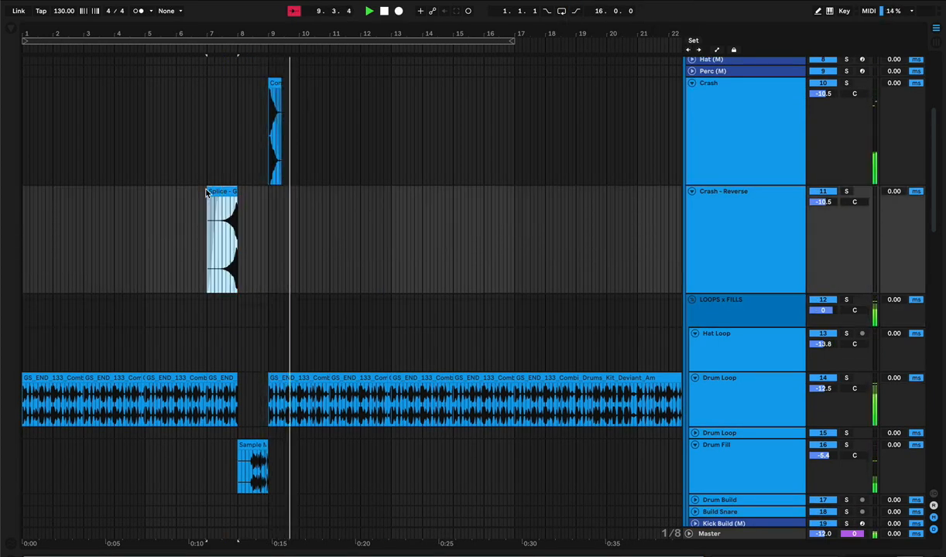
pyautogui.click(188, 164)
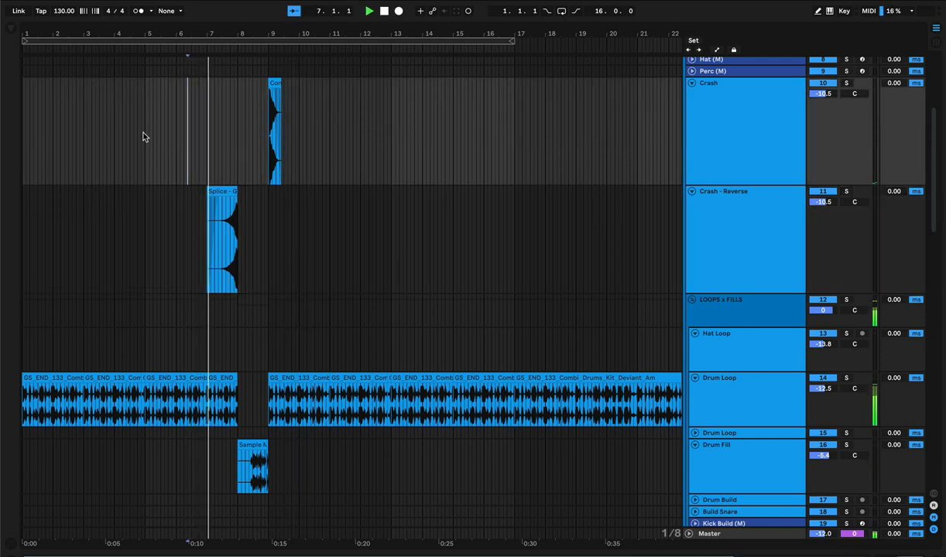
pyautogui.press('space')
pyautogui.press('space')
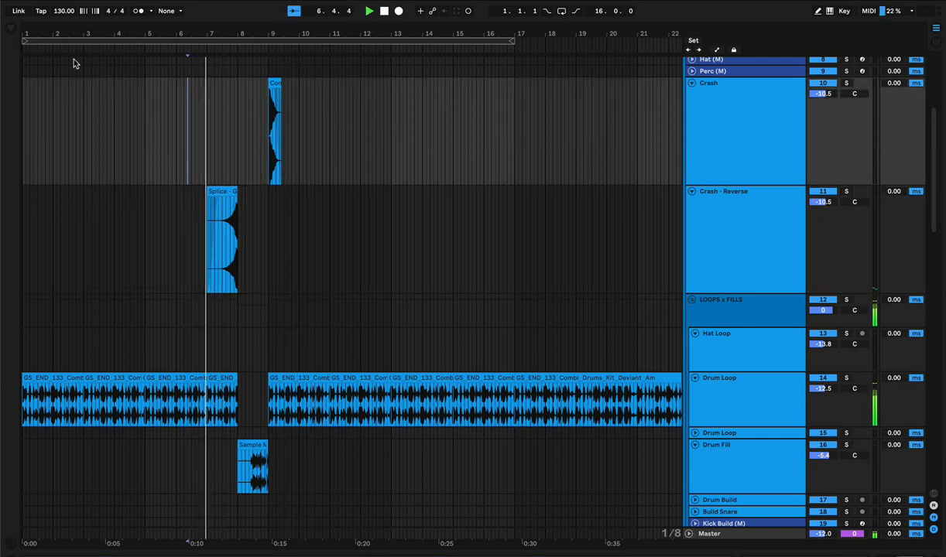
# - Show the sample browser, clear the old search, and search the DRUMS - LOOPS folder for "garage"
pyautogui.click(10, 31)
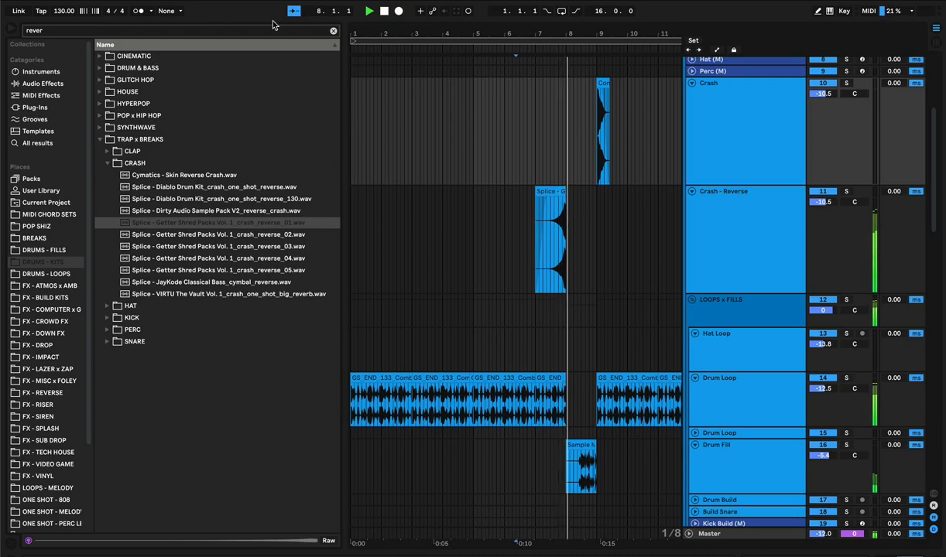
pyautogui.click(334, 31)
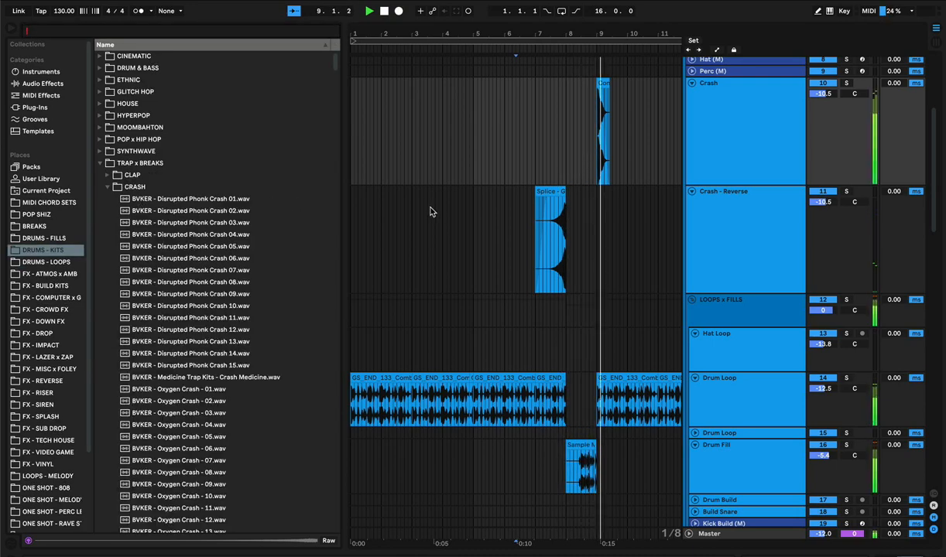
pyautogui.hscroll(3, 460, 247)
pyautogui.scroll(-2, 499, 293)
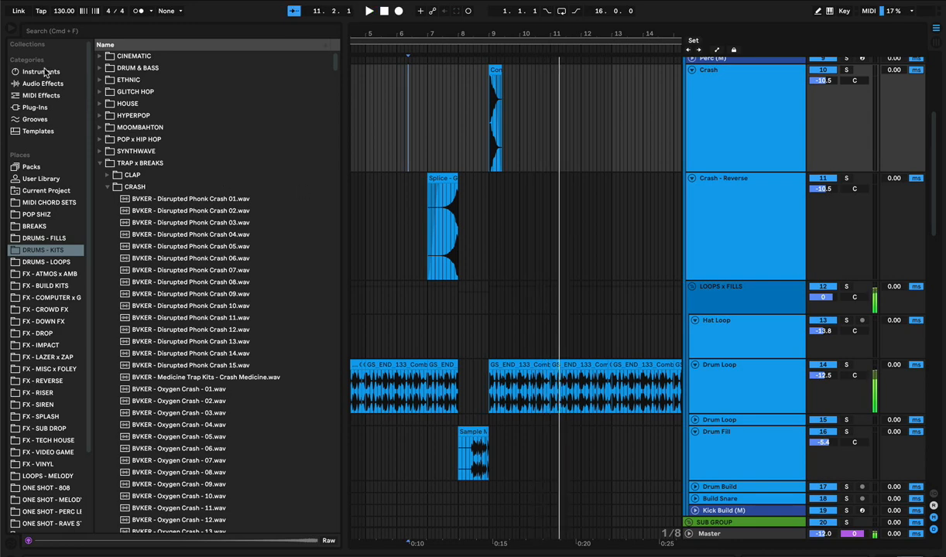
pyautogui.click(66, 32)
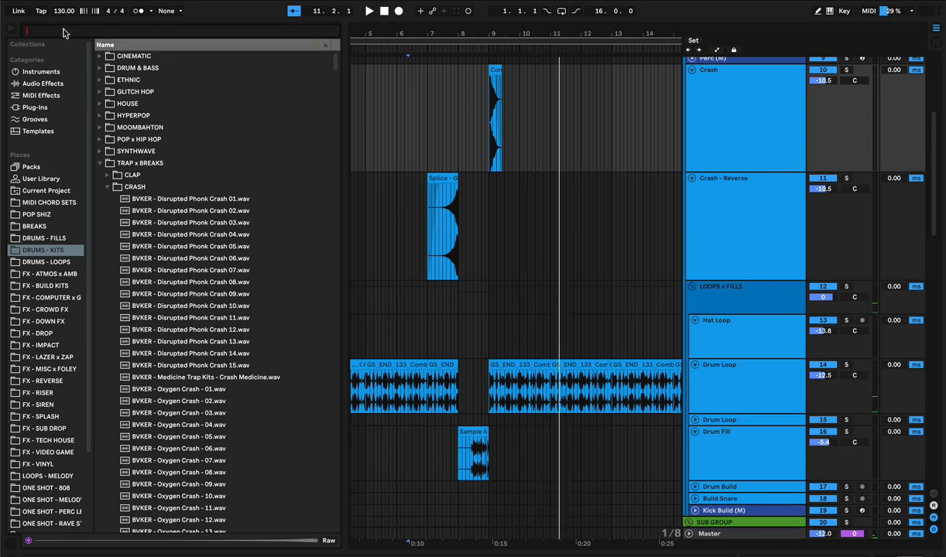
pyautogui.write('garage')
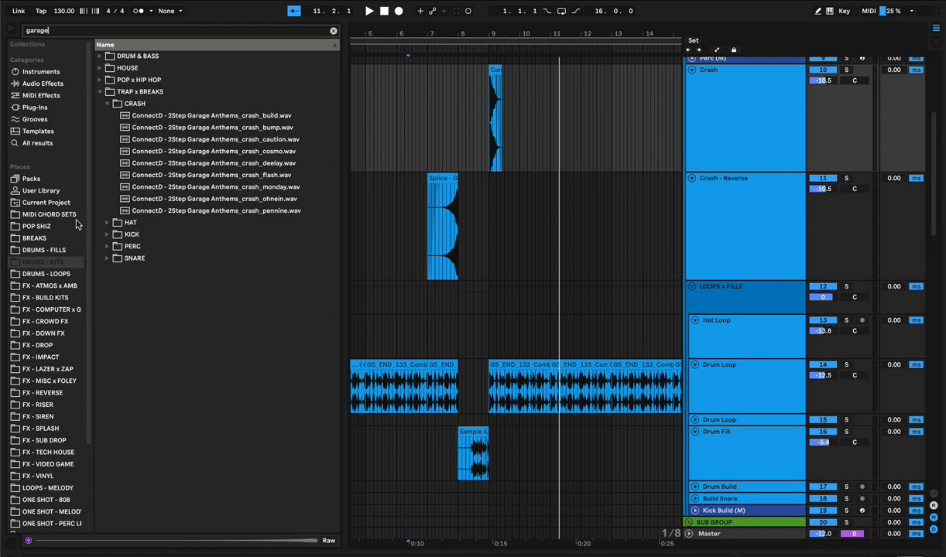
pyautogui.click(61, 275)
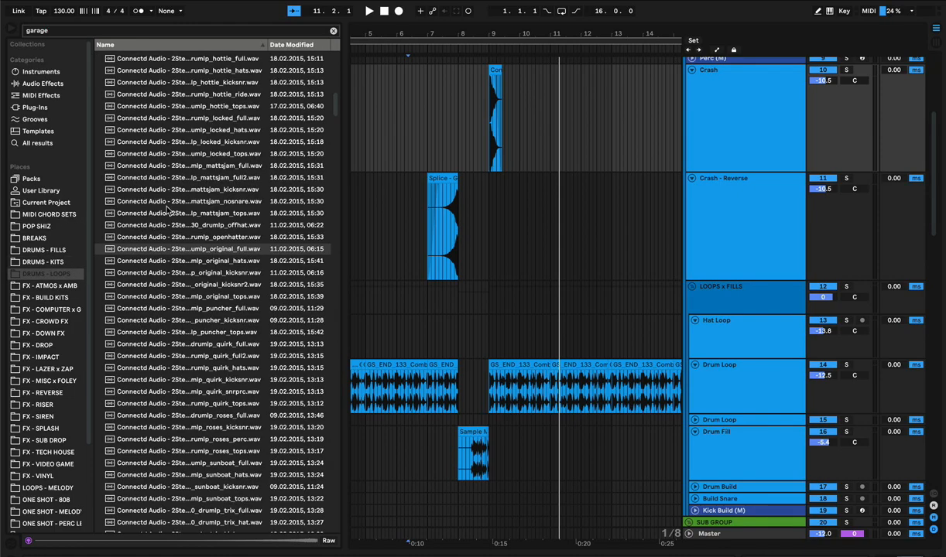
# - Preview the Connectd Audio wizard_full and voxxer_tops loops among the garage drum loops
pyautogui.scroll(-10, 174, 263)
pyautogui.click(177, 283)
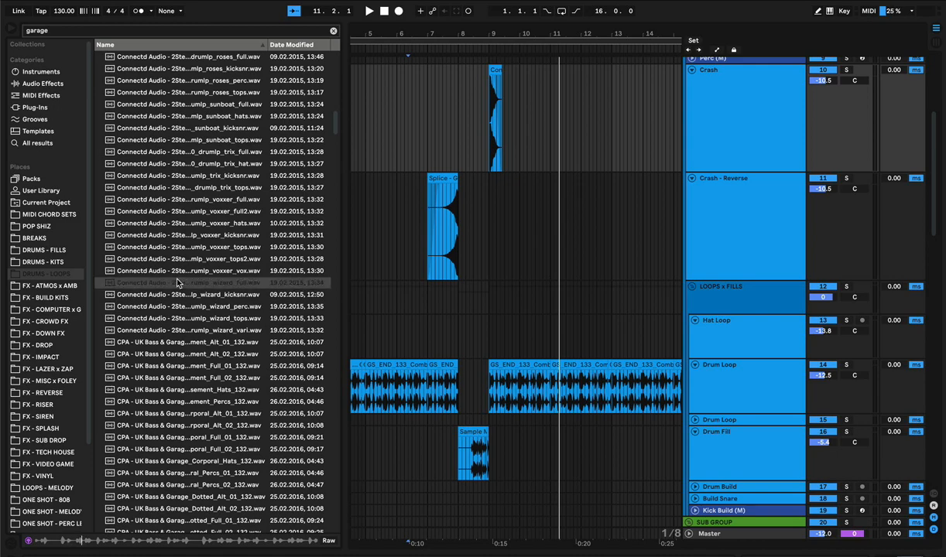
pyautogui.click(177, 249)
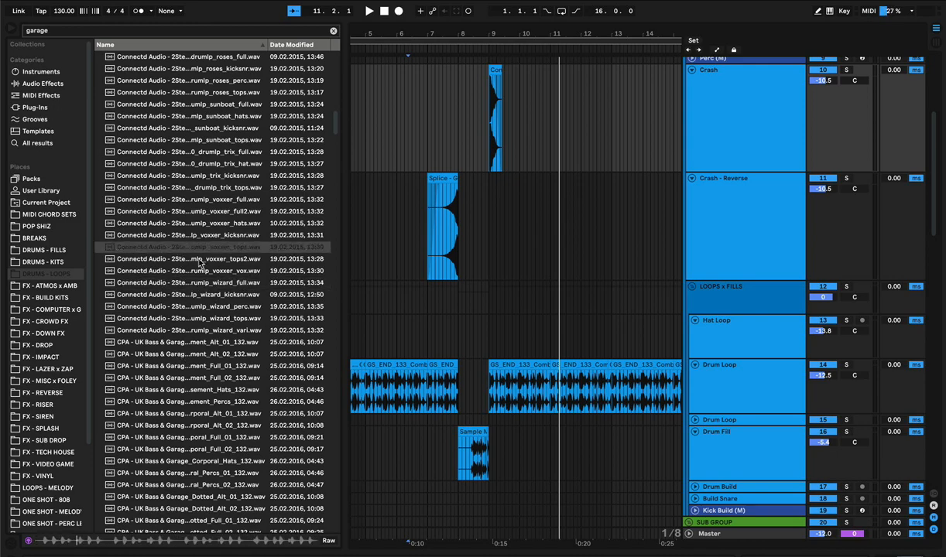
# - Place the voxxer_tops loop on the Hat Loop track at bar 9, and play it both soloed and with the full beat
pyautogui.scroll(3, 501, 239)
pyautogui.hscroll(1, 500, 239)
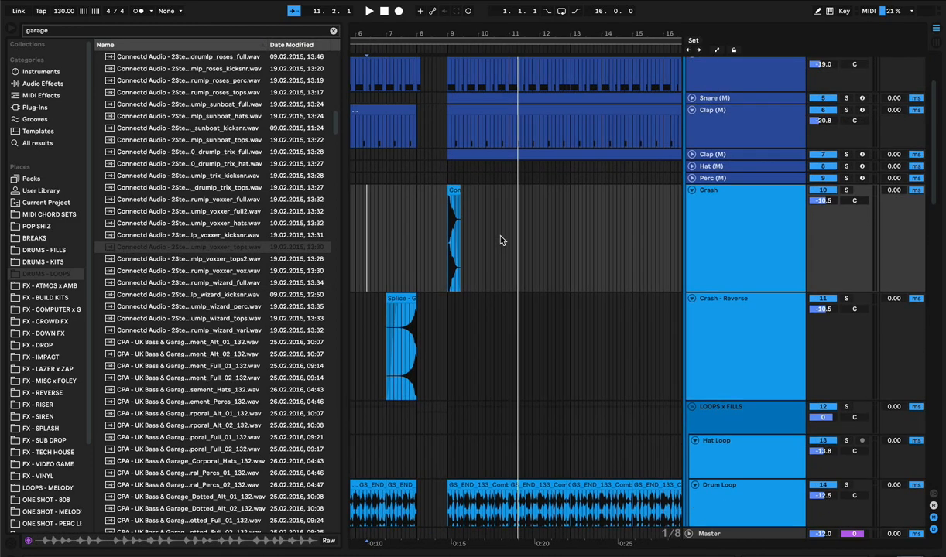
pyautogui.scroll(-5, 489, 302)
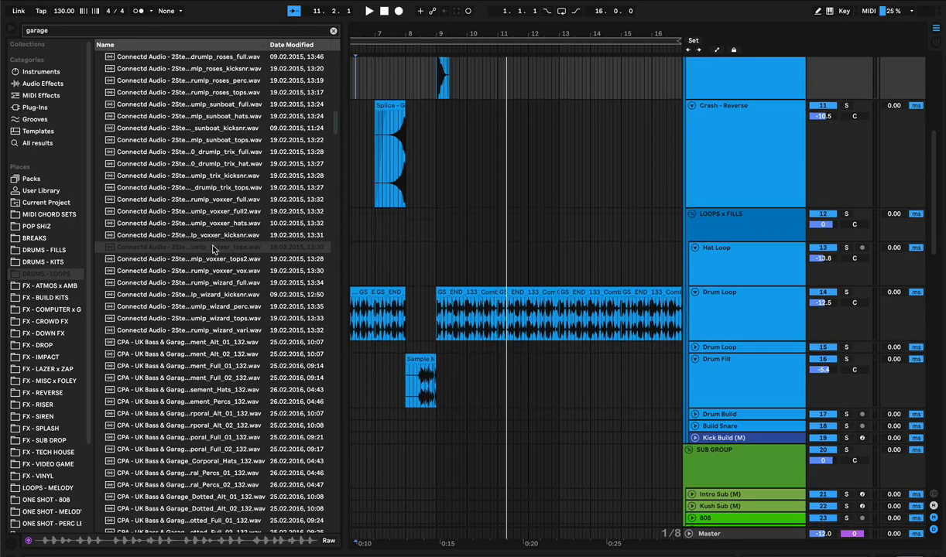
pyautogui.moveTo(214, 248); pyautogui.dragTo(438, 260)
pyautogui.press('space')
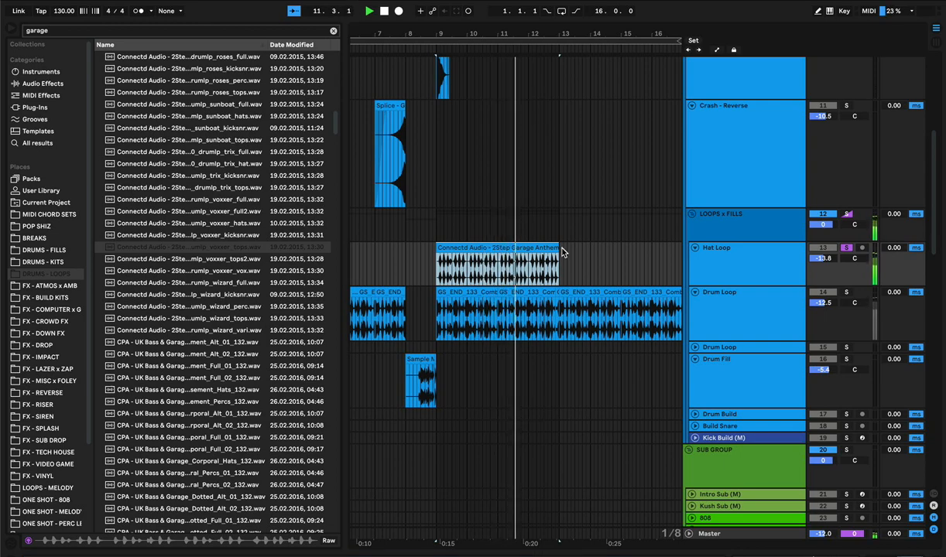
pyautogui.press('space')
pyautogui.press('space')
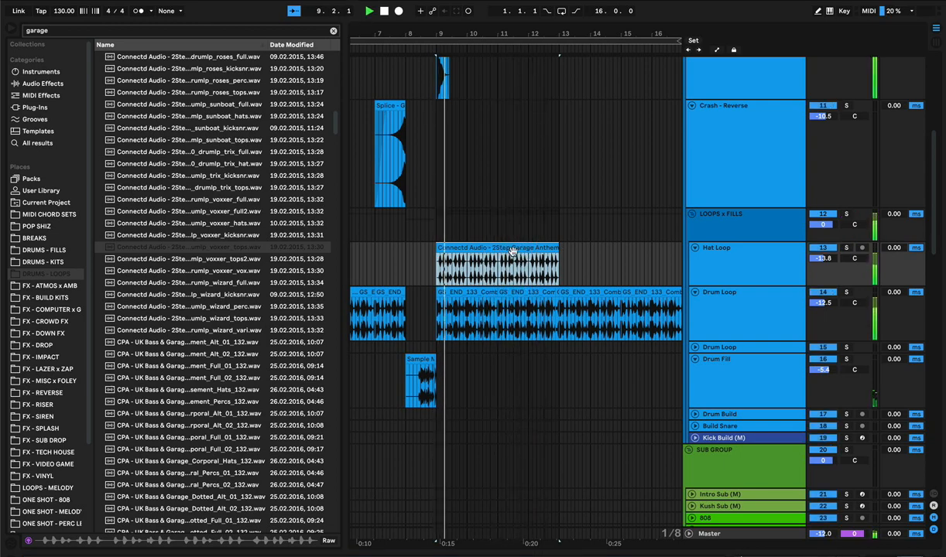
# - Set band 4 of the Hat Loop track's EQ Eight to 245 Hz with 10.0 dB of gain
pyautogui.hotkey('shift', 'Tab')
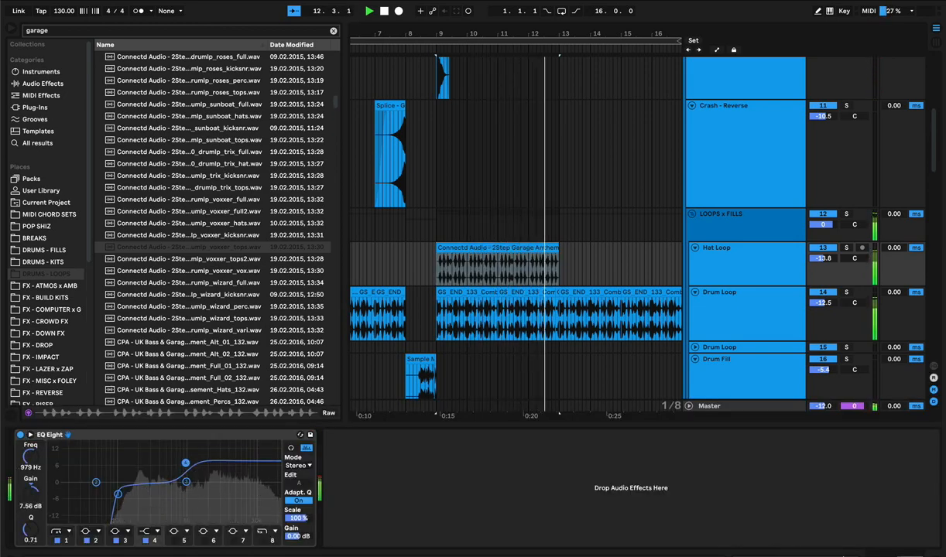
pyautogui.moveTo(185, 463); pyautogui.dragTo(144, 456)
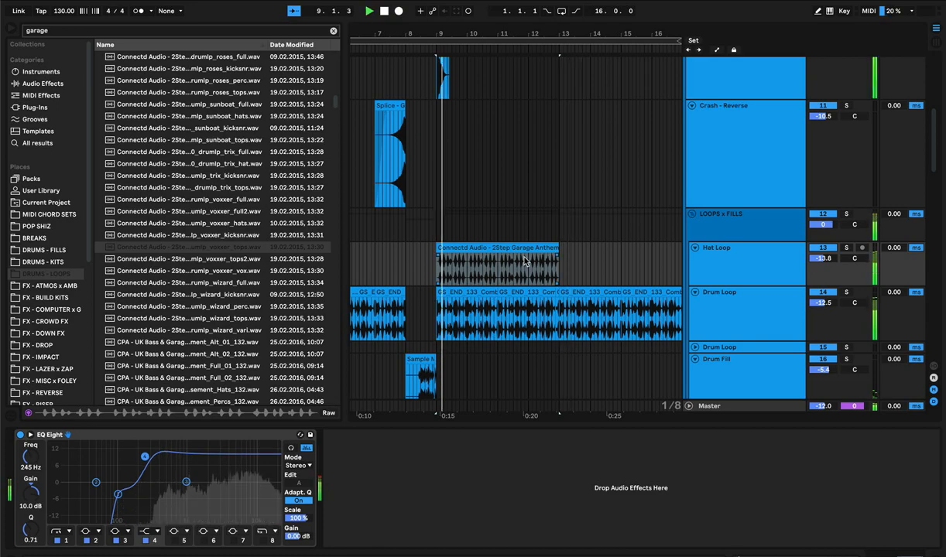
# - Set the Hat Loop track's volume to -12.5 dB in the mixer and play the arrangement from bar 9
pyautogui.press('Tab')
pyautogui.hscroll(-20, 620, 336)
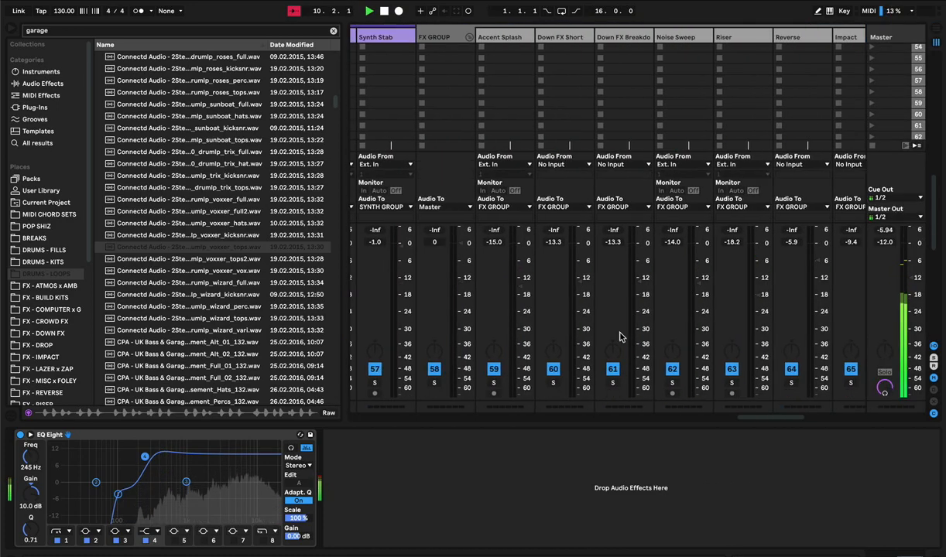
pyautogui.hscroll(-4, 619, 337)
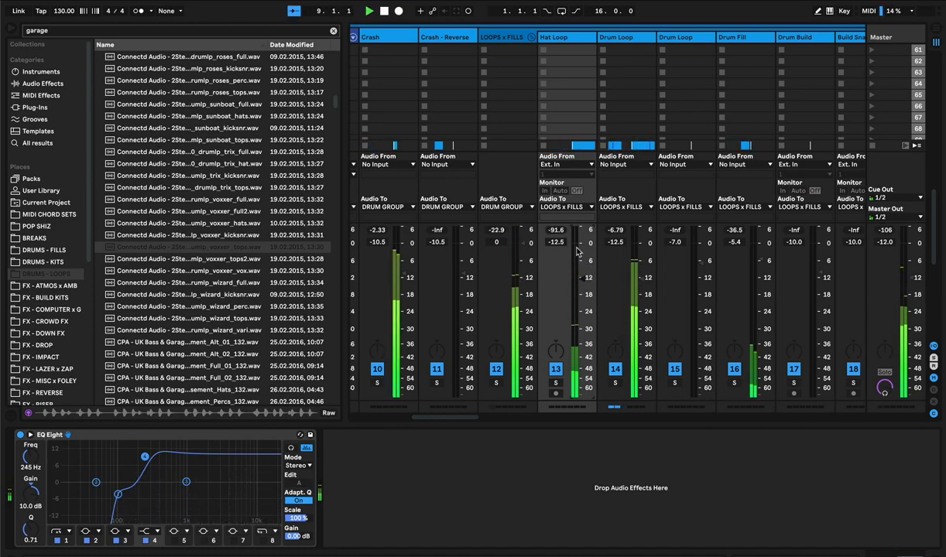
pyautogui.press('Tab')
pyautogui.press('space')
pyautogui.press('space')
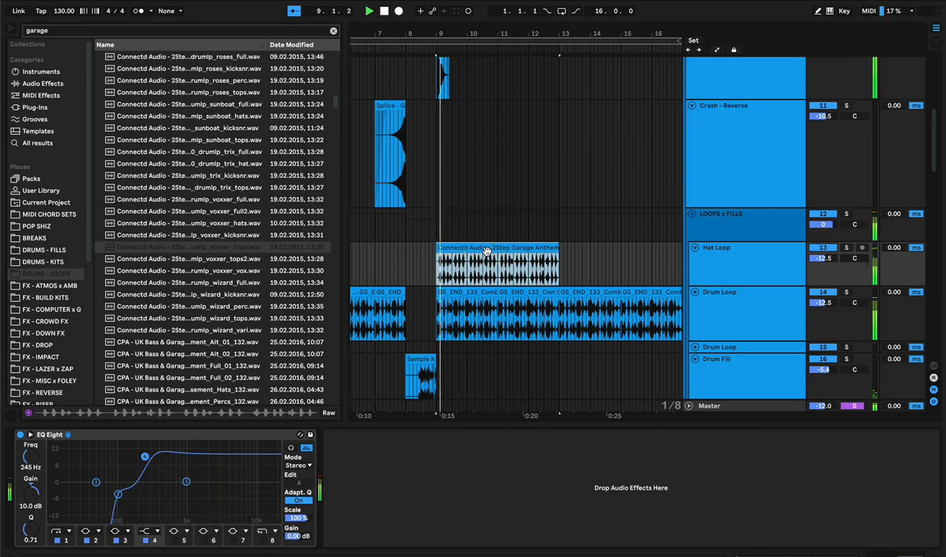
pyautogui.click(490, 249)
# - Preview other garage drum loops, including Connectd Audio wizard_perc and several CPA - UK Bass & Garage files up to Retro_Hats_132
pyautogui.click(202, 261)
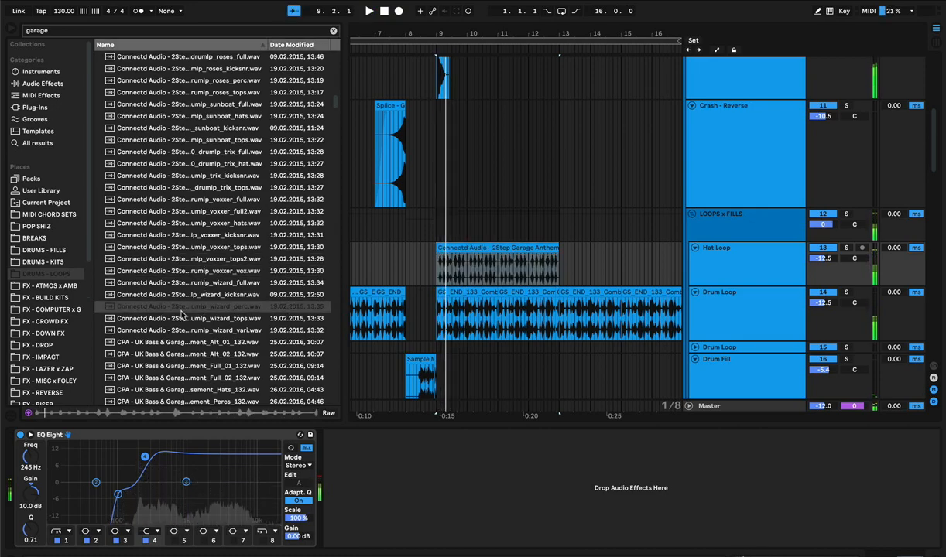
pyautogui.click(197, 304)
pyautogui.click(190, 354)
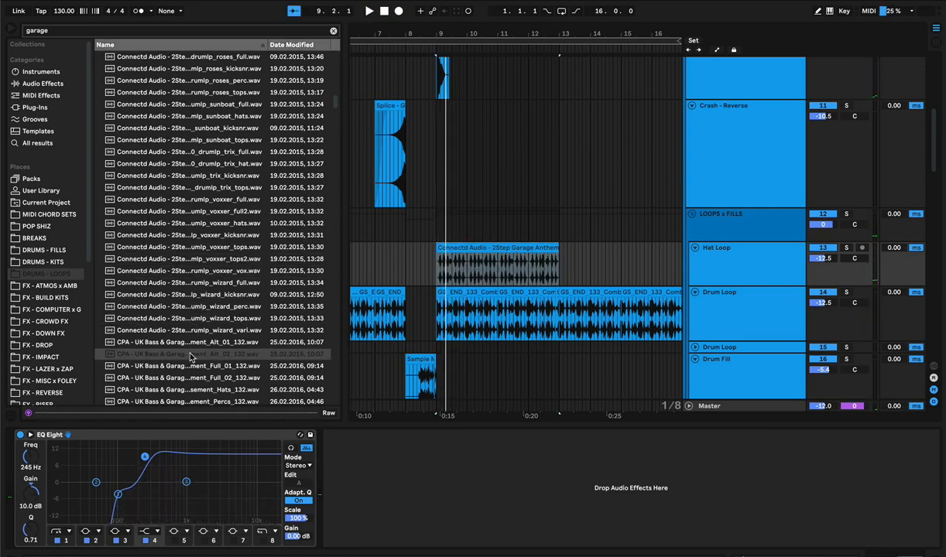
pyautogui.click(193, 365)
pyautogui.scroll(-2, 198, 387)
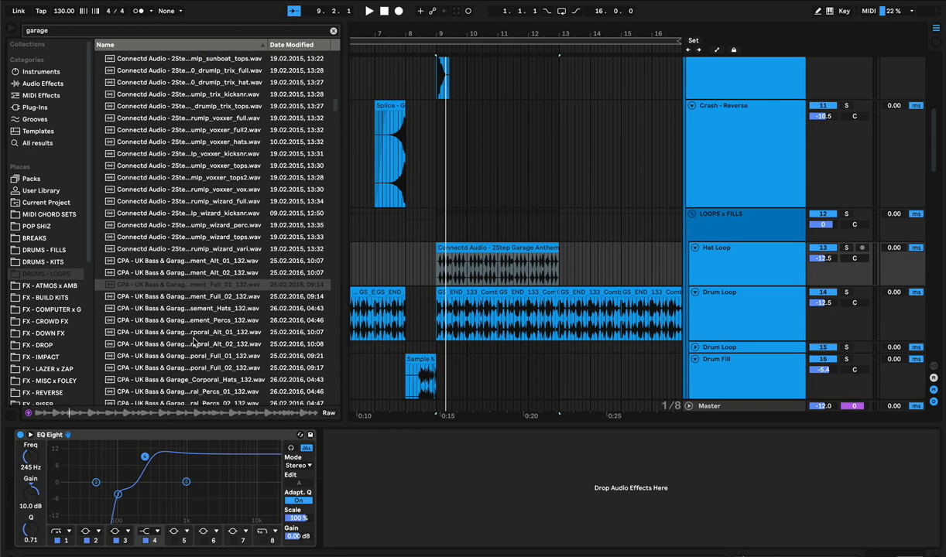
pyautogui.scroll(-6, 203, 364)
pyautogui.click(203, 324)
pyautogui.scroll(-10, 203, 329)
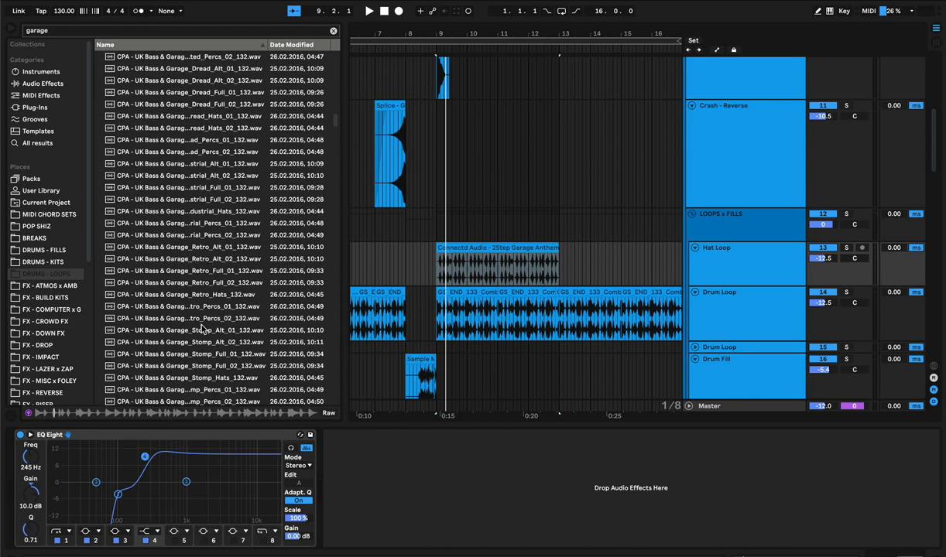
pyautogui.click(200, 295)
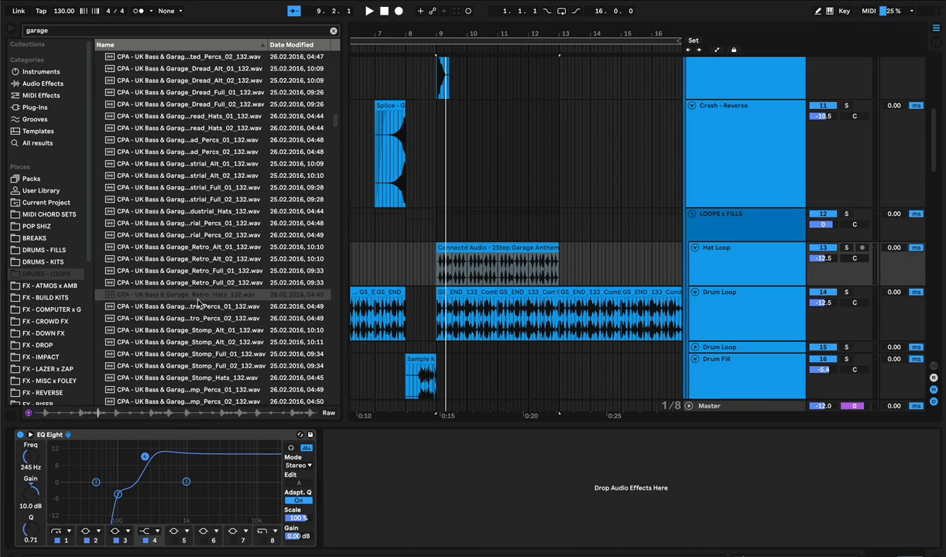
# - Replace the Hat Loop clip at bar 9 with CPA - UK Bass & Garage_Retro_Hats_132 and trim it to one beat
pyautogui.moveTo(196, 298); pyautogui.dragTo(438, 254)
pyautogui.press('space')
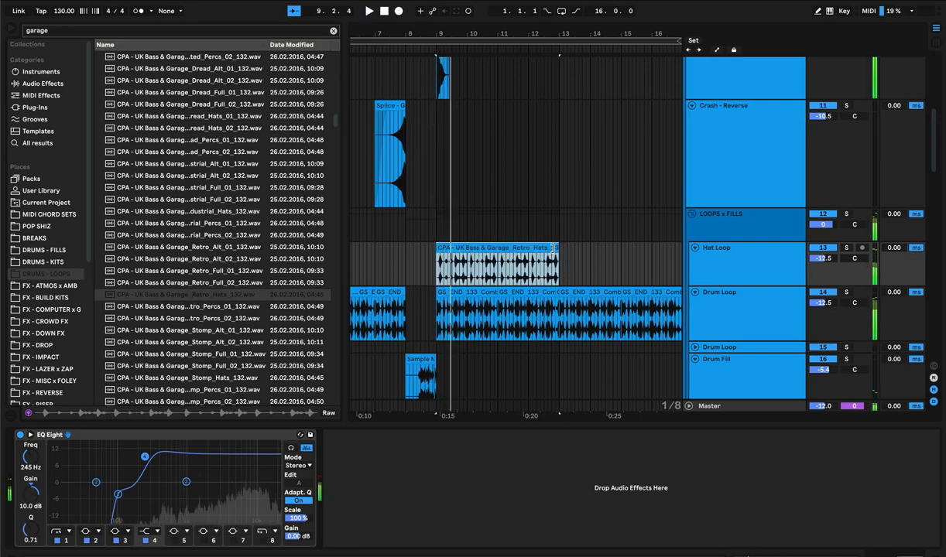
pyautogui.moveTo(552, 252); pyautogui.dragTo(446, 261)
pyautogui.press('space')
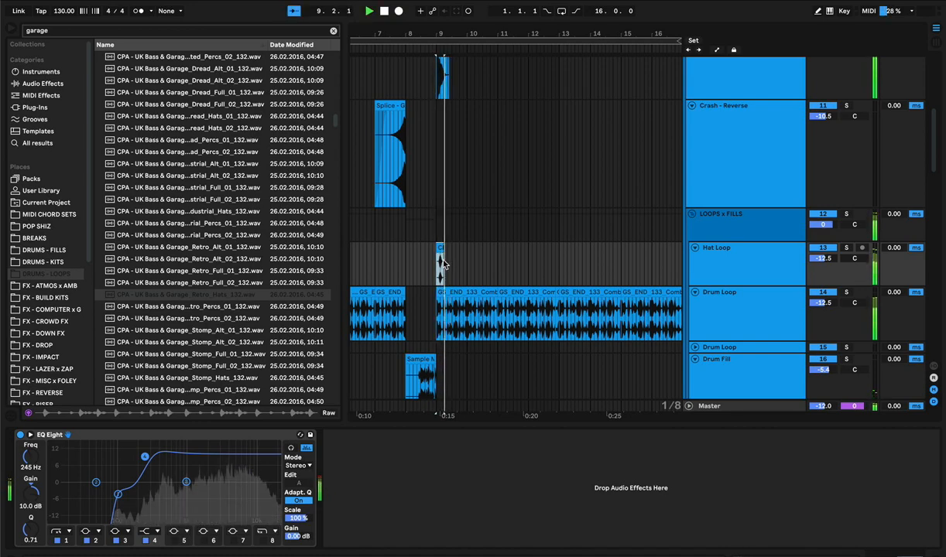
# - Duplicate the one-beat Retro_Hats clip repeatedly along the Hat Loop track until it fills bars 9 to 17
pyautogui.hotkey('ctrl', 'd')
pyautogui.hotkey('ctrl', 'd')
pyautogui.hotkey('ctrl', 'd')
pyautogui.hotkey('ctrl', 'd')
pyautogui.hotkey('ctrl', 'd')
pyautogui.hotkey('ctrl', 'd')
pyautogui.hotkey('ctrl', 'd')
pyautogui.hotkey('ctrl', 'd')
pyautogui.hotkey('ctrl', 'd')
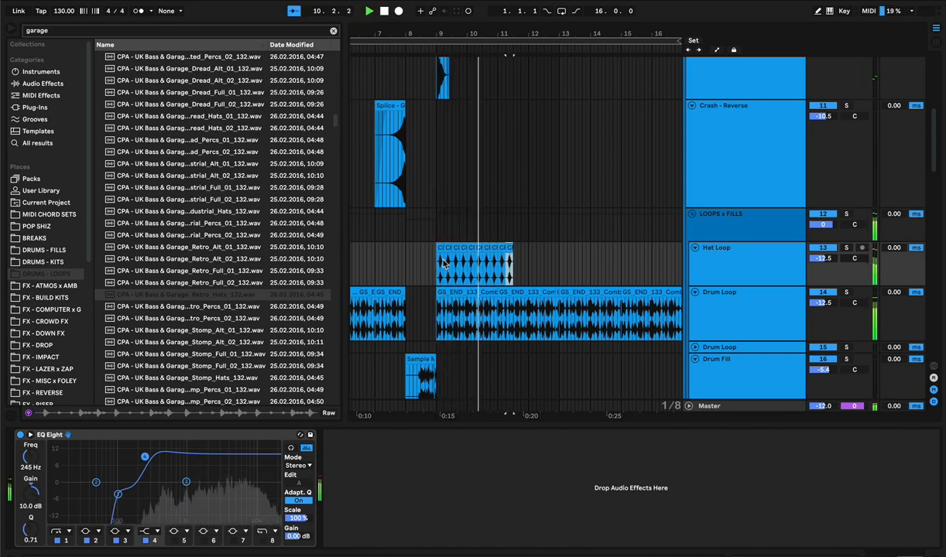
pyautogui.hotkey('ctrl', 'd')
pyautogui.hotkey('ctrl', 'd')
pyautogui.hotkey('ctrl', 'd')
pyautogui.hotkey('ctrl', 'd')
pyautogui.hotkey('ctrl', 'd')
pyautogui.hotkey('ctrl', 'd')
pyautogui.hotkey('ctrl', 'd')
pyautogui.hotkey('ctrl', 'd')
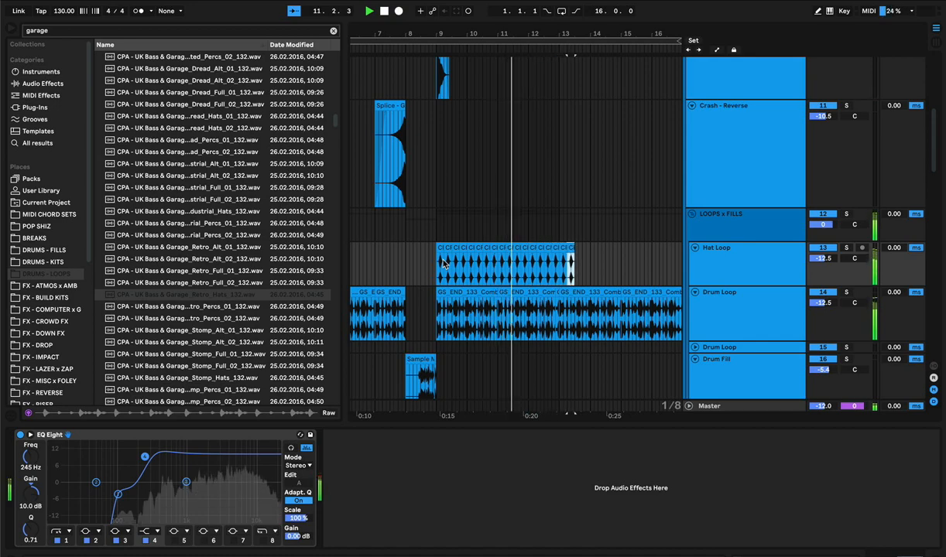
pyautogui.hotkey('ctrl', 'd')
pyautogui.hscroll(3, 444, 263)
pyautogui.hotkey('ctrl', 'd')
pyautogui.hotkey('ctrl', 'd')
pyautogui.hotkey('ctrl', 'd')
pyautogui.hotkey('ctrl', 'd')
pyautogui.hotkey('ctrl', 'd')
pyautogui.hotkey('ctrl', 'd')
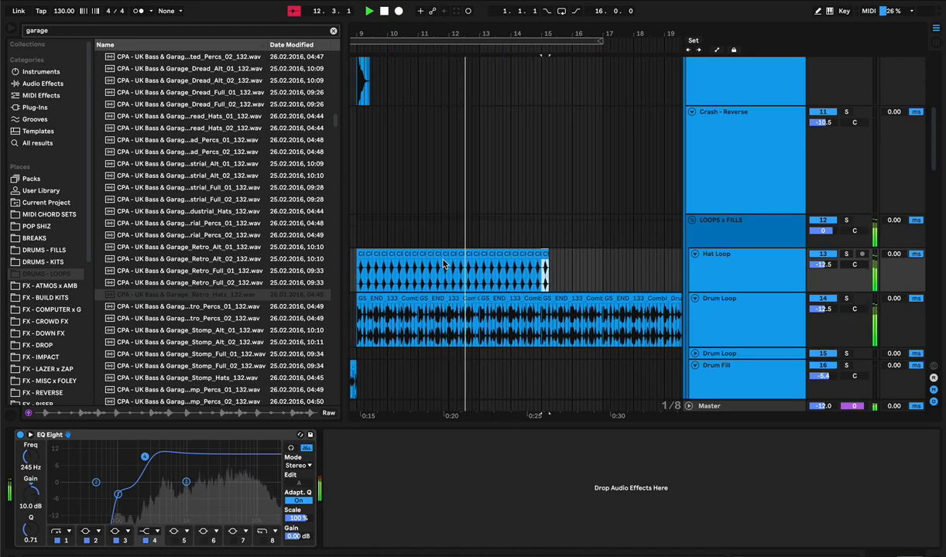
pyautogui.hotkey('ctrl', 'd')
pyautogui.hotkey('ctrl', 'd')
pyautogui.hotkey('ctrl', 'd')
pyautogui.hotkey('ctrl', 'd')
pyautogui.hotkey('ctrl', 'd')
pyautogui.hotkey('ctrl', 'd')
pyautogui.hotkey('ctrl', 'd')
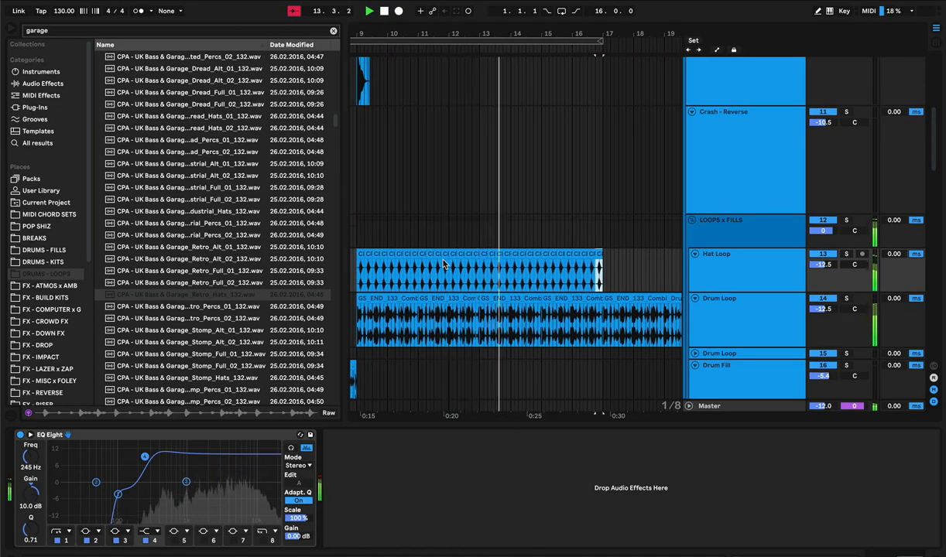
# - Duplicate the whole run of Hat Loop clips from bars 9–17 onto bars 17–25
pyautogui.keyDown('shift'); pyautogui.click(360, 255); pyautogui.keyUp('shift')
pyautogui.hotkey('ctrl', 'd')
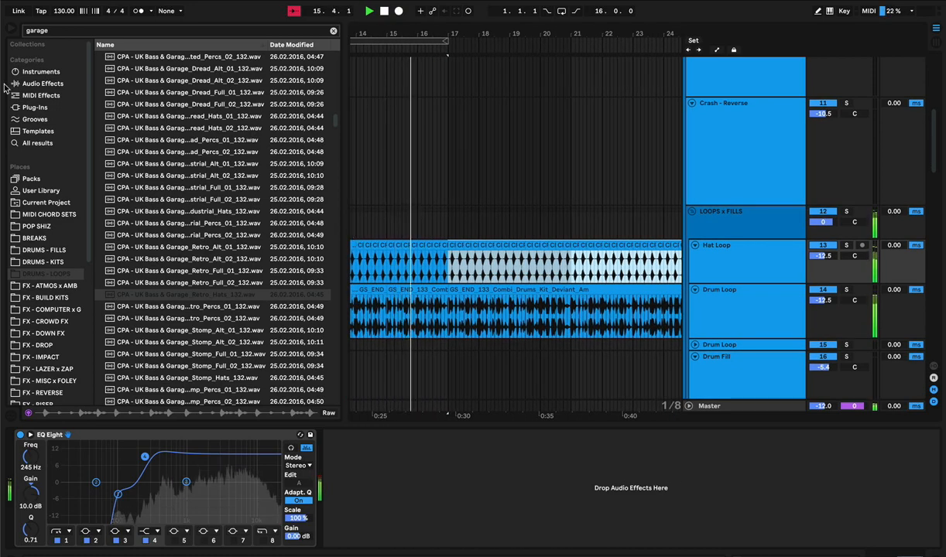
pyautogui.press('0')
# - Hide the browser and move the Hat Loop track out of the LOOPS x FILLS group, directly below Crash - Reverse
pyautogui.click(11, 31)
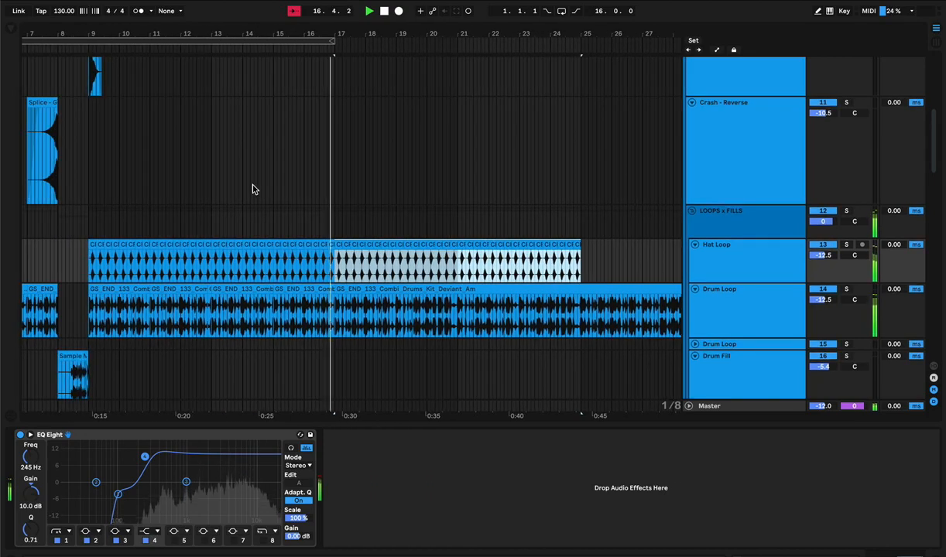
pyautogui.moveTo(273, 30); pyautogui.dragTo(189, 28)
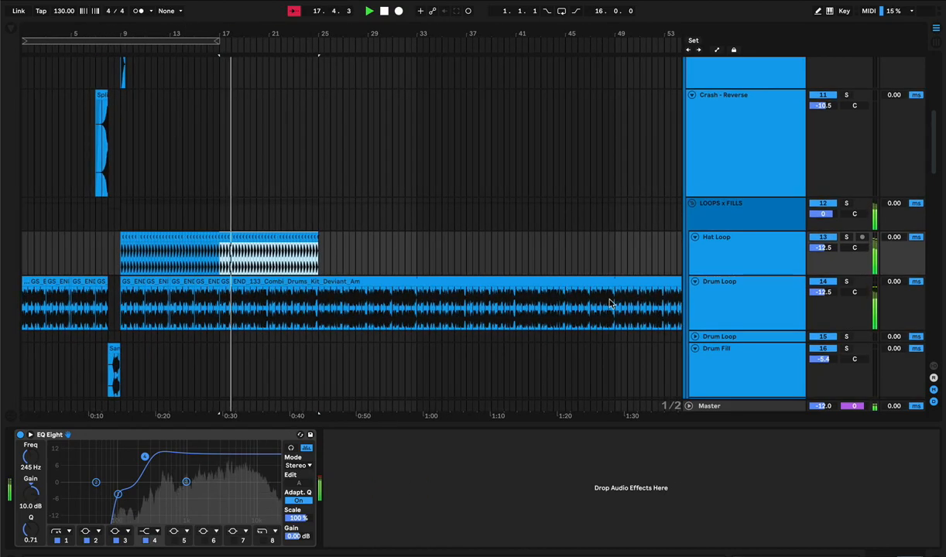
pyautogui.moveTo(755, 248); pyautogui.dragTo(735, 186)
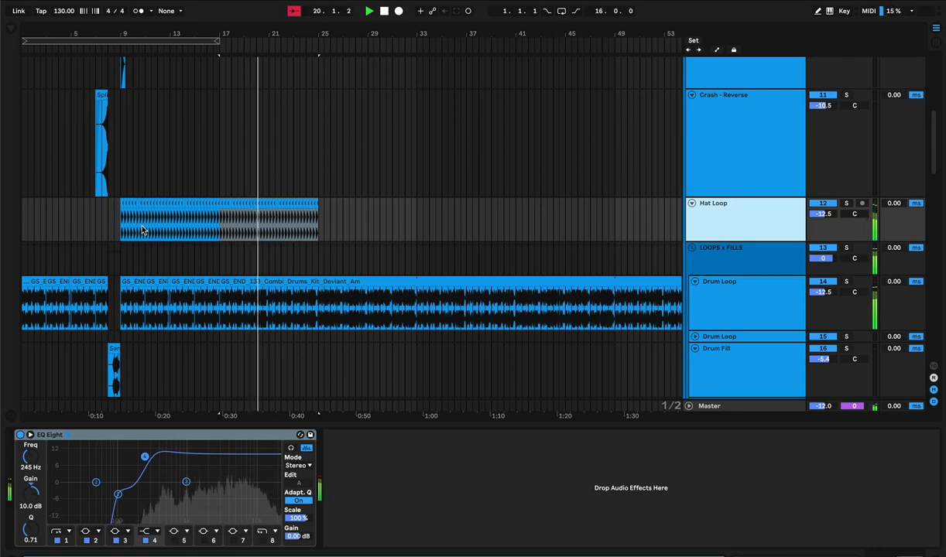
# - Play the beat with the new hats from bar 9, and play the transition from bar 7
pyautogui.click(117, 201)
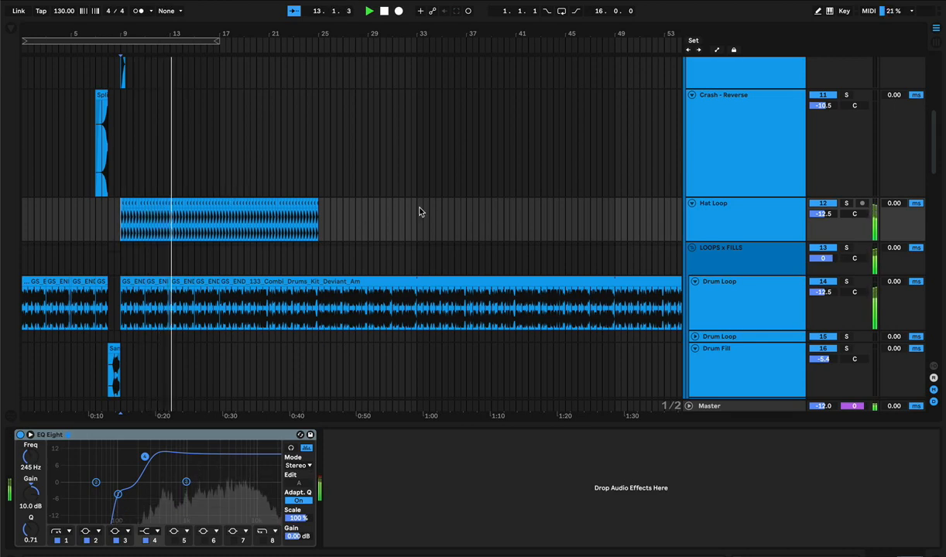
pyautogui.click(287, 181)
pyautogui.scroll(4, 590, 190)
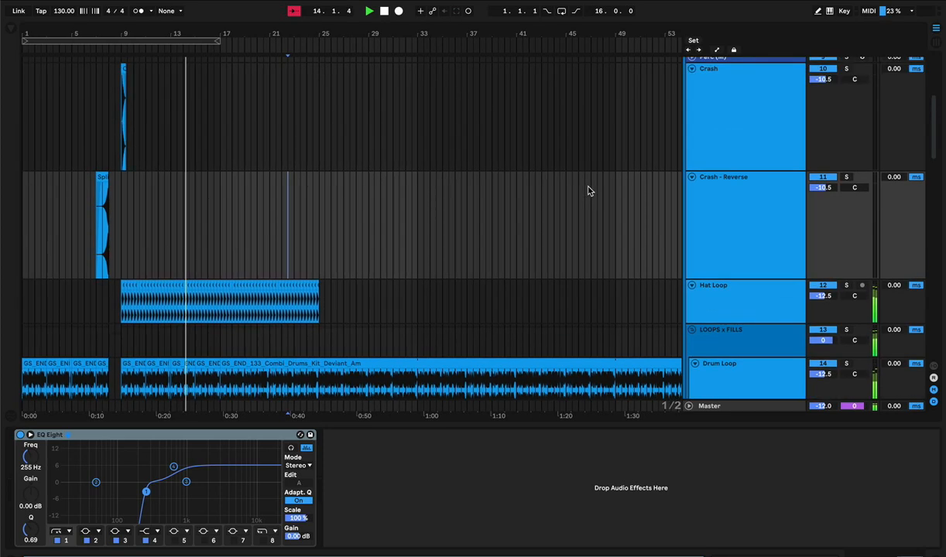
pyautogui.click(87, 303)
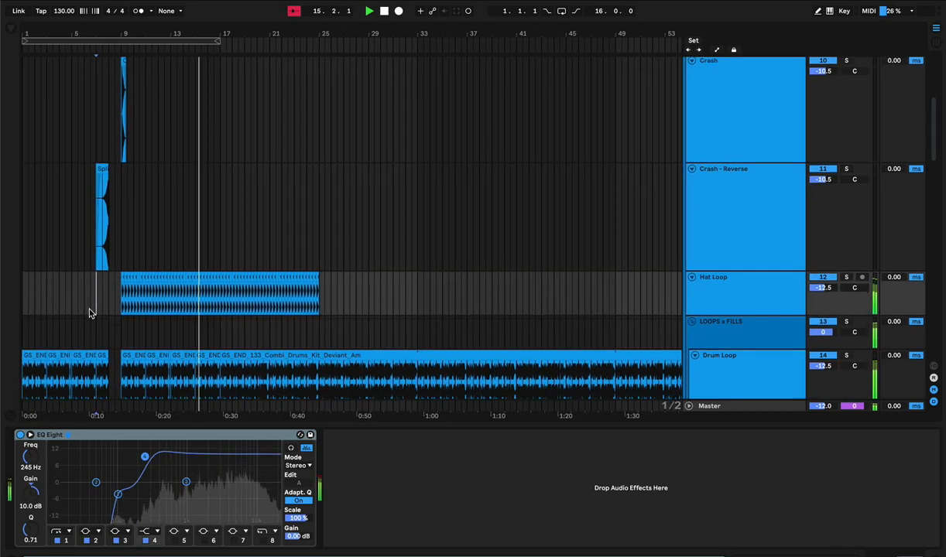
pyautogui.click(102, 303)
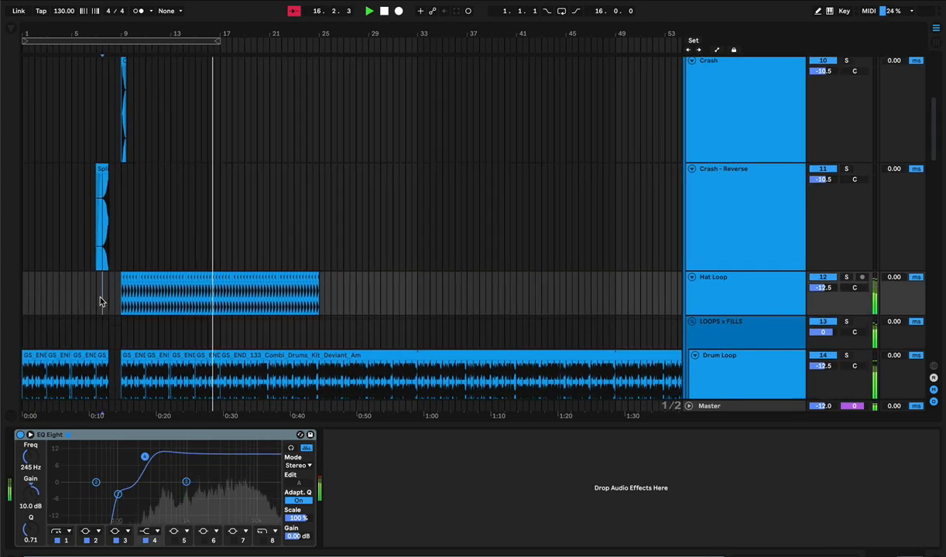
pyautogui.click(96, 296)
pyautogui.press('space')
pyautogui.press('space')
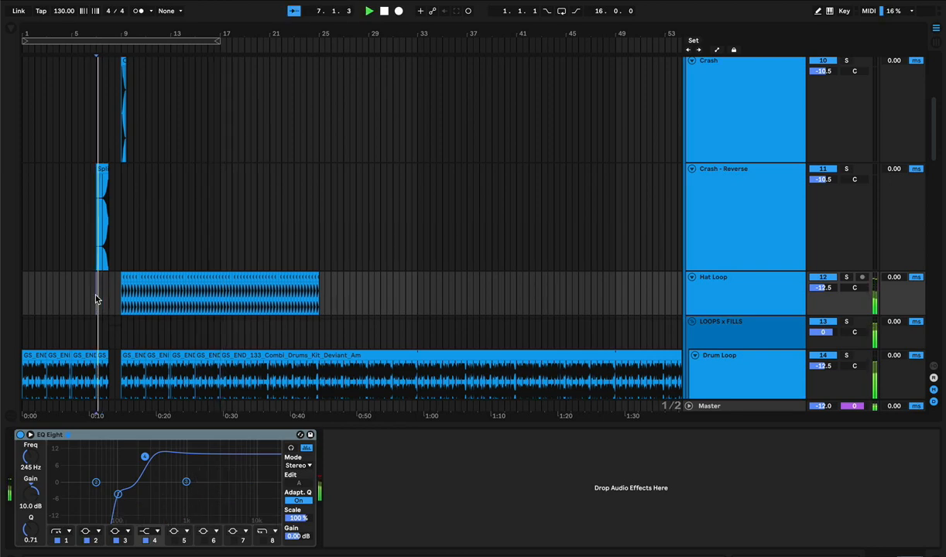
# - Clear the Hat Loop track from bar 17 to bar 26
pyautogui.click(416, 303)
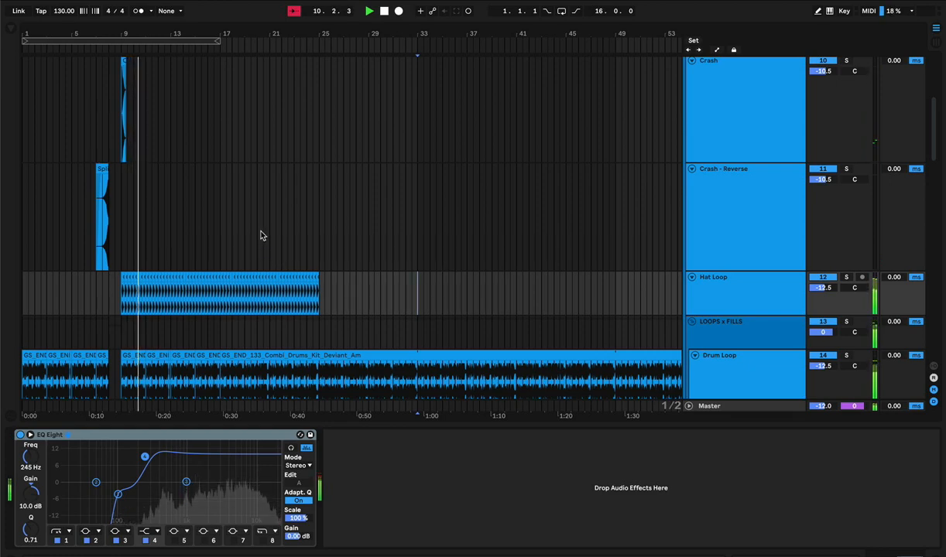
pyautogui.moveTo(220, 28); pyautogui.dragTo(220, 8)
pyautogui.scroll(5, 139, 216)
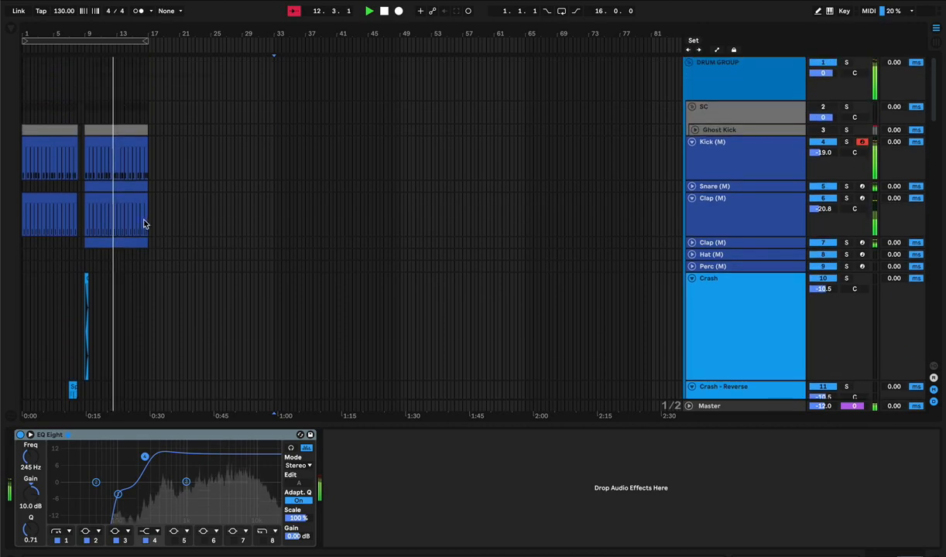
pyautogui.scroll(-8, 217, 201)
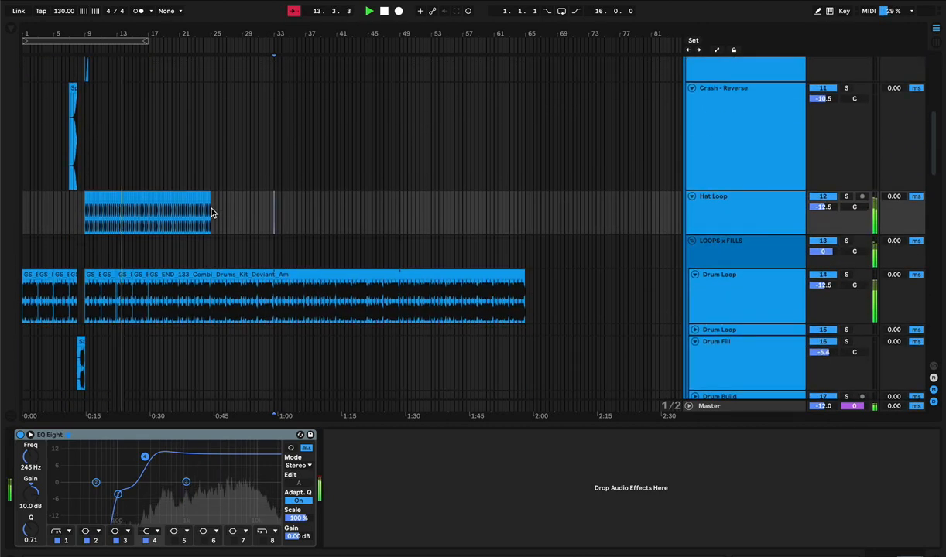
pyautogui.moveTo(148, 216); pyautogui.dragTo(219, 215)
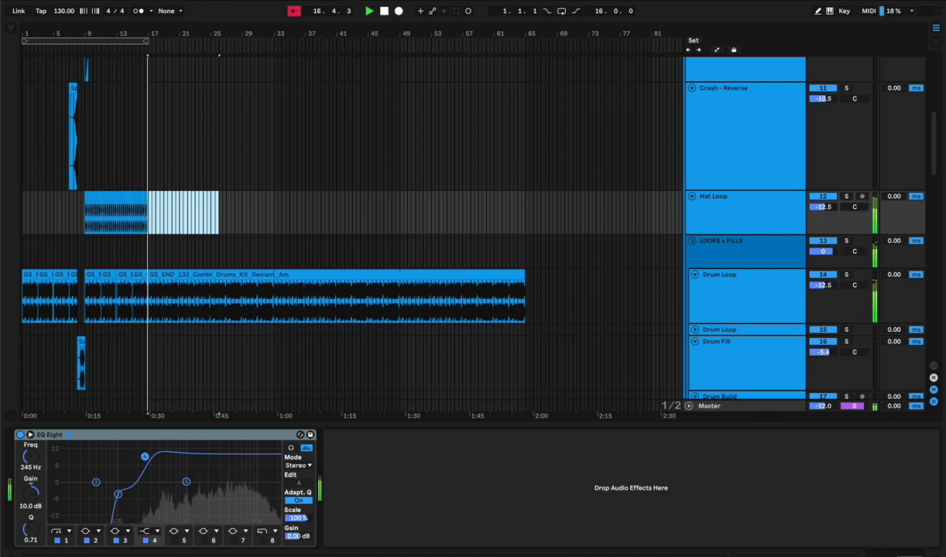
pyautogui.click(552, 0)
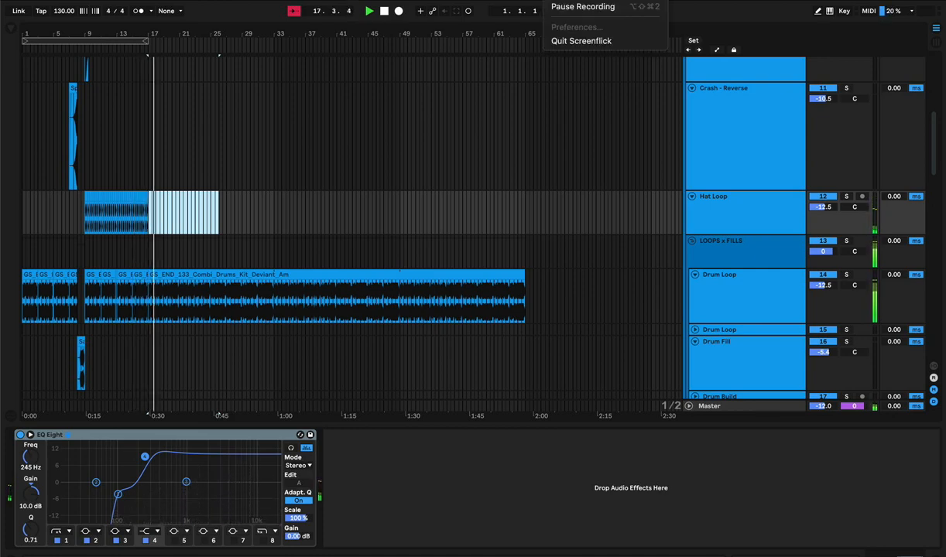
pyautogui.click(573, 7)
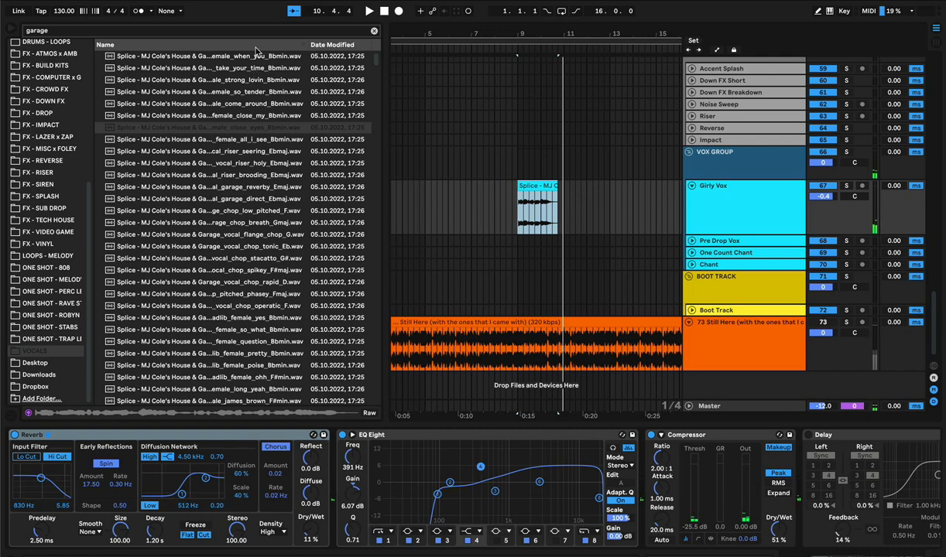
# - Preview the MJ Cole strong_lovin, when_you and take_your_time female vocals in the VOCALS folder
pyautogui.click(256, 80)
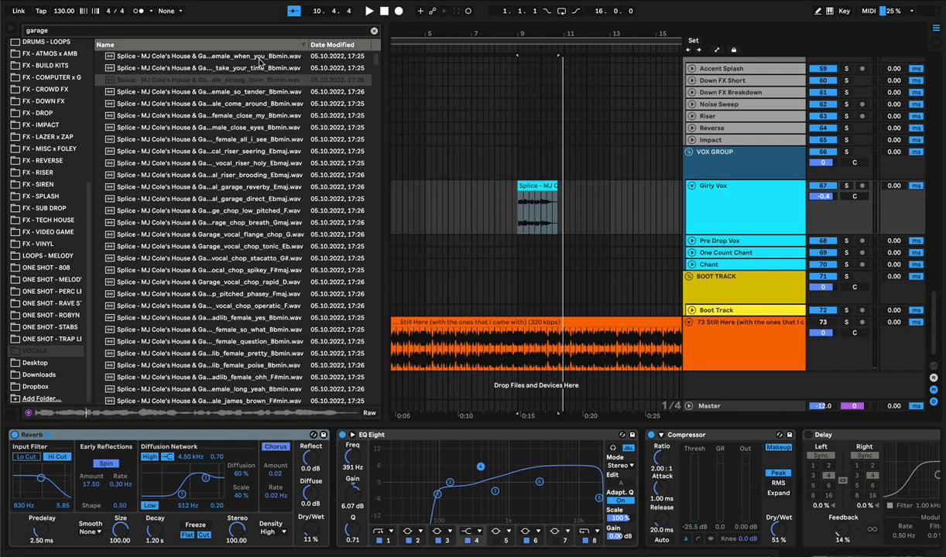
pyautogui.click(249, 58)
pyautogui.click(246, 68)
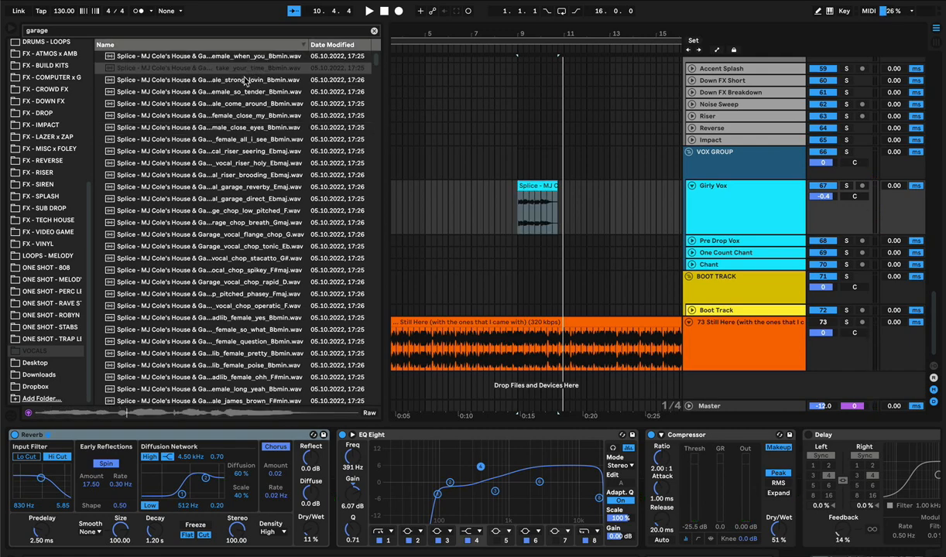
# - Place the take_your_time vocal at bar 11 on the Girly Vox track and set its clip gain to -7.80 dB
pyautogui.moveTo(221, 71); pyautogui.dragTo(574, 186)
pyautogui.press('space')
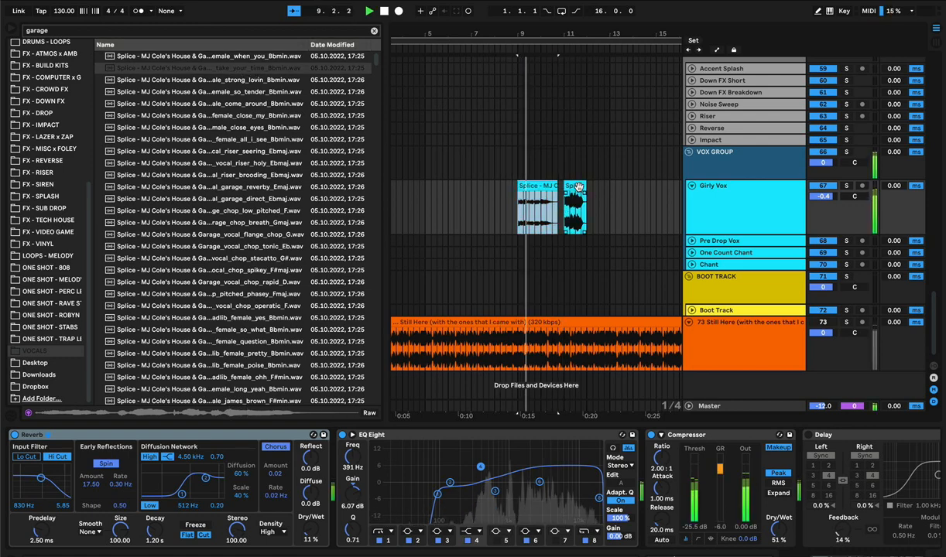
pyautogui.doubleClick(538, 205)
pyautogui.moveTo(202, 363); pyautogui.dragTo(201, 376)
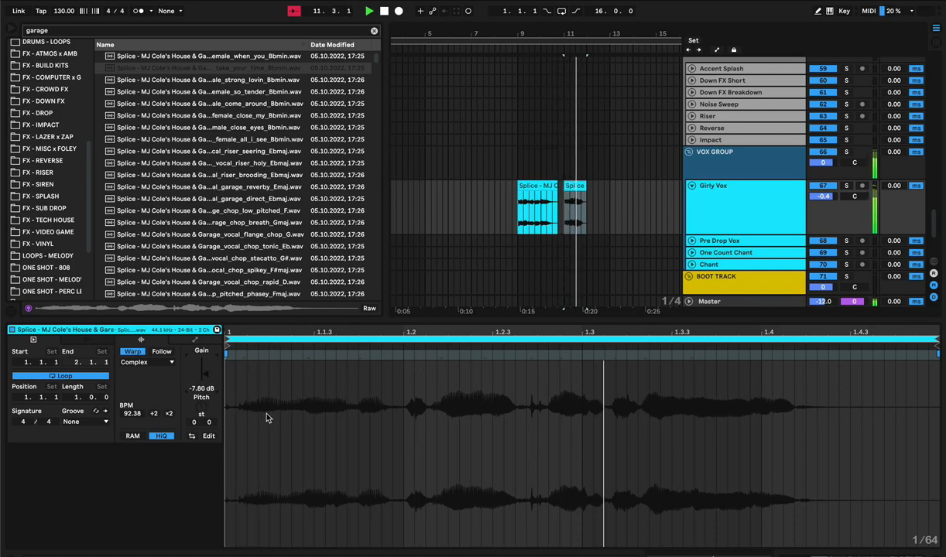
# - Move the take_your_time clip's first warp marker to 1.1.3 and stretch the remaining vocal to a clip tempo of 118.36 BPM
pyautogui.press('space')
pyautogui.press('space')
pyautogui.moveTo(236, 369)
pyautogui.mouseDown()
pyautogui.moveTo(321, 364)
pyautogui.moveTo(313, 365)
pyautogui.mouseUp()
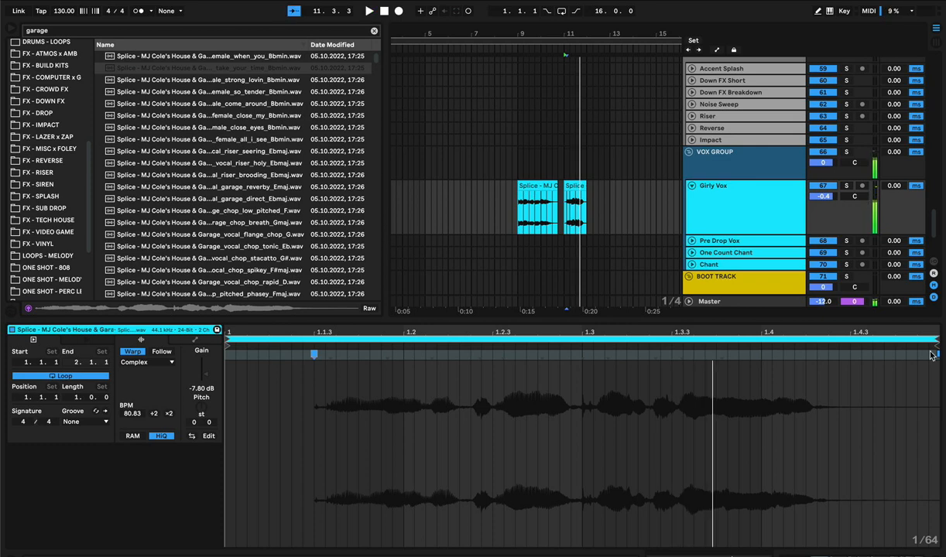
pyautogui.moveTo(932, 355)
pyautogui.mouseDown()
pyautogui.moveTo(944, 355)
pyautogui.moveTo(943, 376)
pyautogui.moveTo(836, 385)
pyautogui.mouseUp()
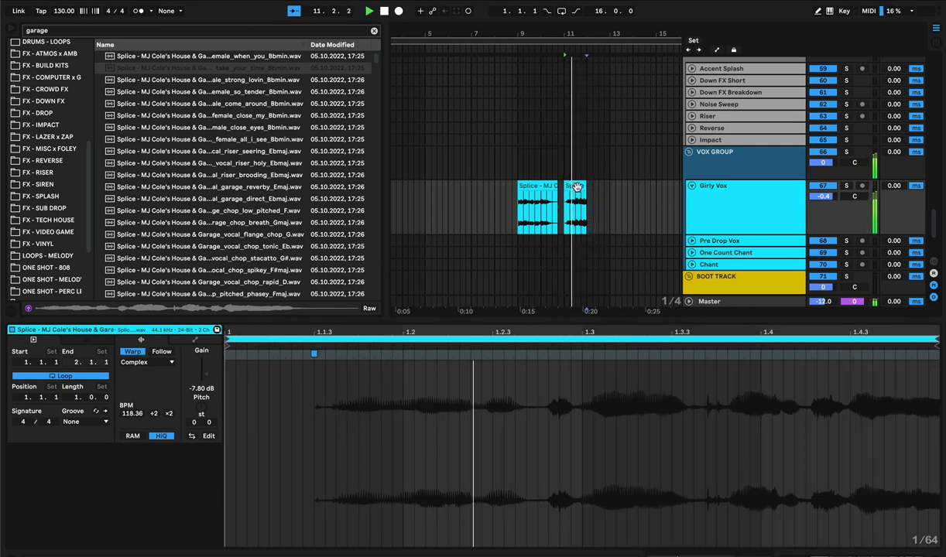
# - Turn off looping for the take_your_time clip on the Girly Vox track and extend its end to 2.2.1
pyautogui.moveTo(585, 186); pyautogui.dragTo(595, 186)
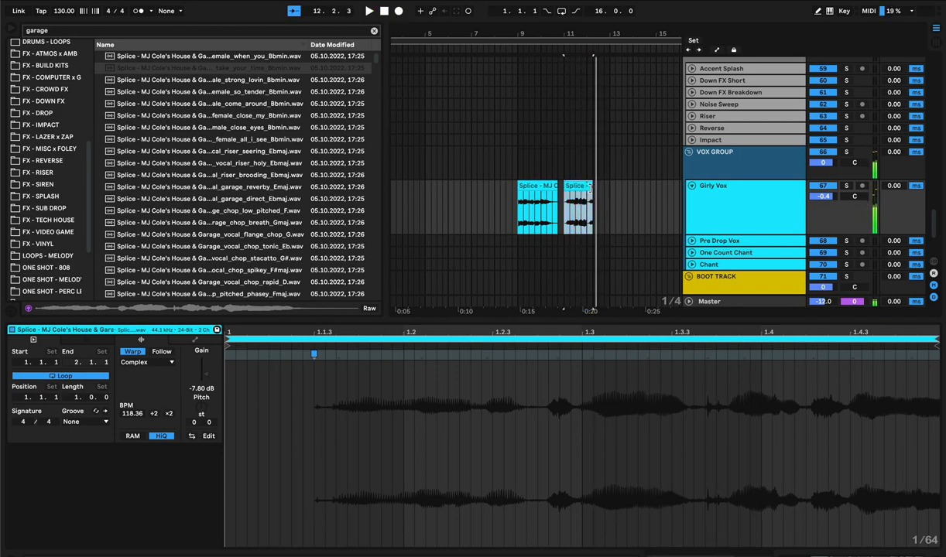
pyautogui.press('space')
pyautogui.click(87, 377)
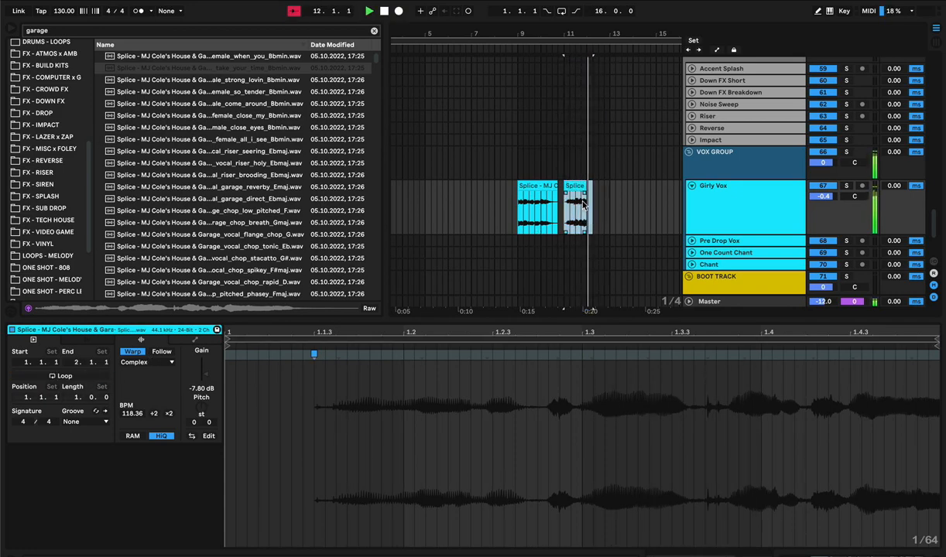
pyautogui.moveTo(591, 192); pyautogui.dragTo(593, 188)
pyautogui.press('space')
pyautogui.press('space')
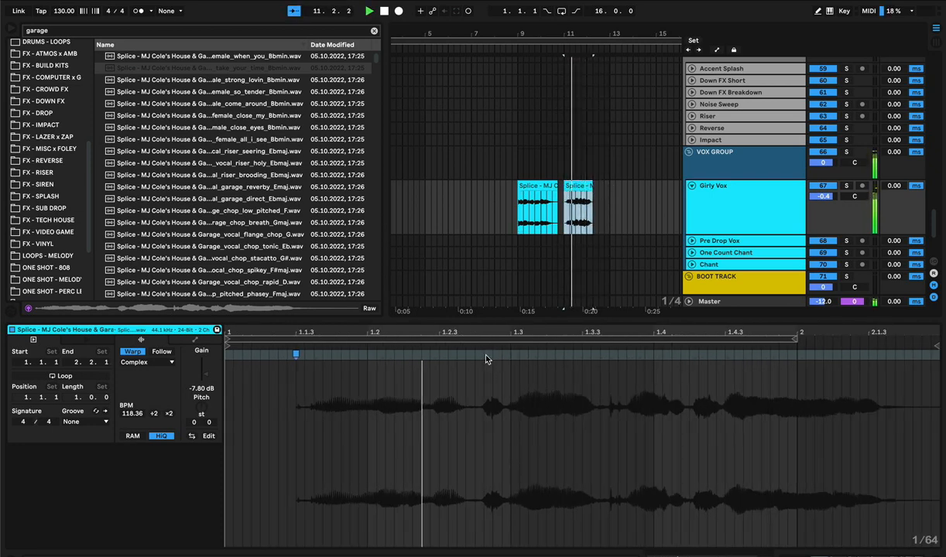
# - Add a warp marker just before beat 1.3 in the take_your_time clip and shift it slightly later, to 122.76 BPM
pyautogui.moveTo(486, 359)
pyautogui.mouseDown()
pyautogui.moveTo(509, 355)
pyautogui.moveTo(493, 359)
pyautogui.mouseUp()
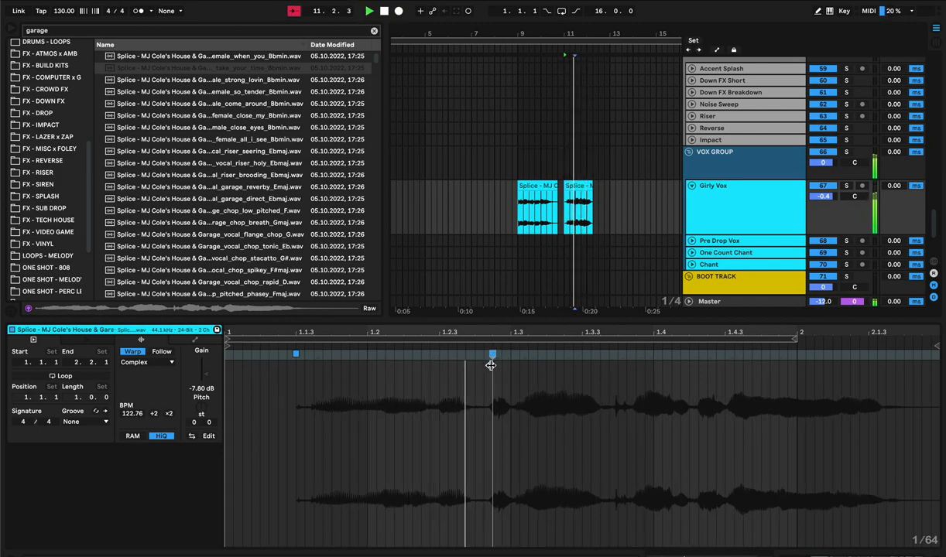
pyautogui.press('space')
pyautogui.press('space')
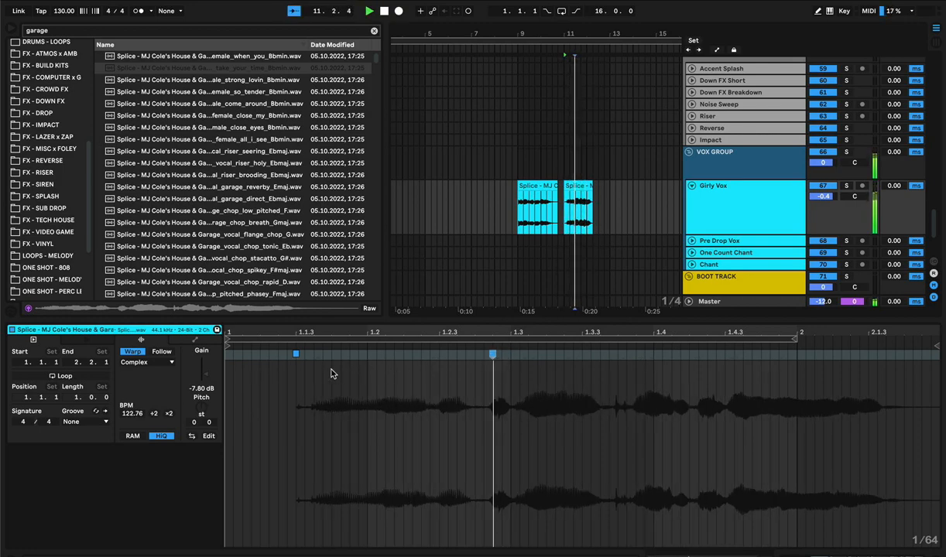
# - Move the take_your_time clip's first warp marker slightly ahead of 1.1.3, to a clip tempo of 133.92 BPM, and audition the timing
pyautogui.moveTo(295, 355); pyautogui.dragTo(279, 357)
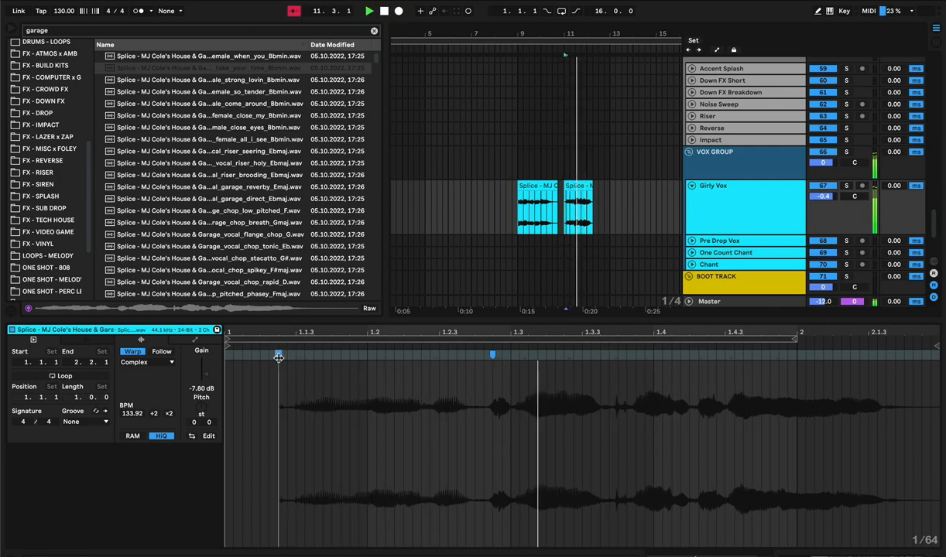
pyautogui.press('space')
pyautogui.press('space')
pyautogui.press('space')
pyautogui.press('space')
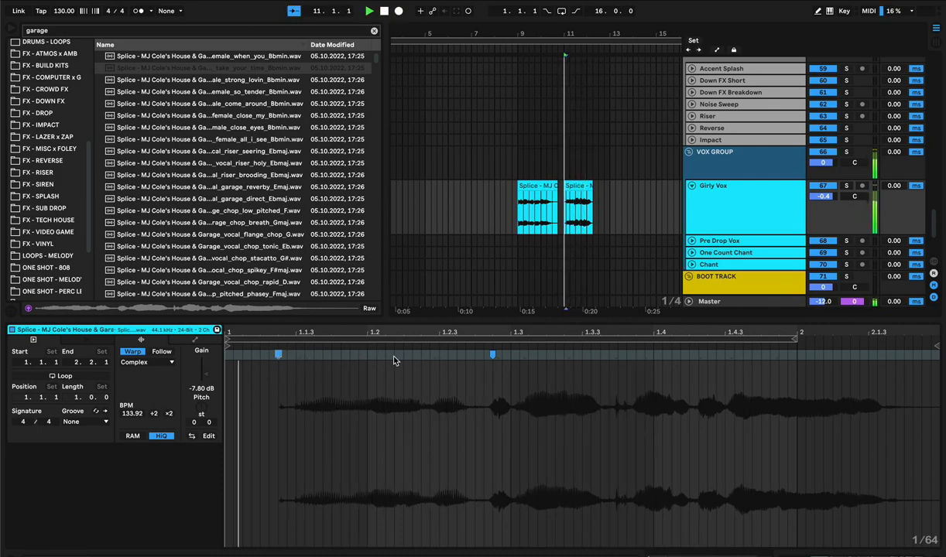
pyautogui.moveTo(279, 355)
pyautogui.mouseDown()
pyautogui.moveTo(304, 356)
pyautogui.moveTo(279, 356)
pyautogui.mouseUp()
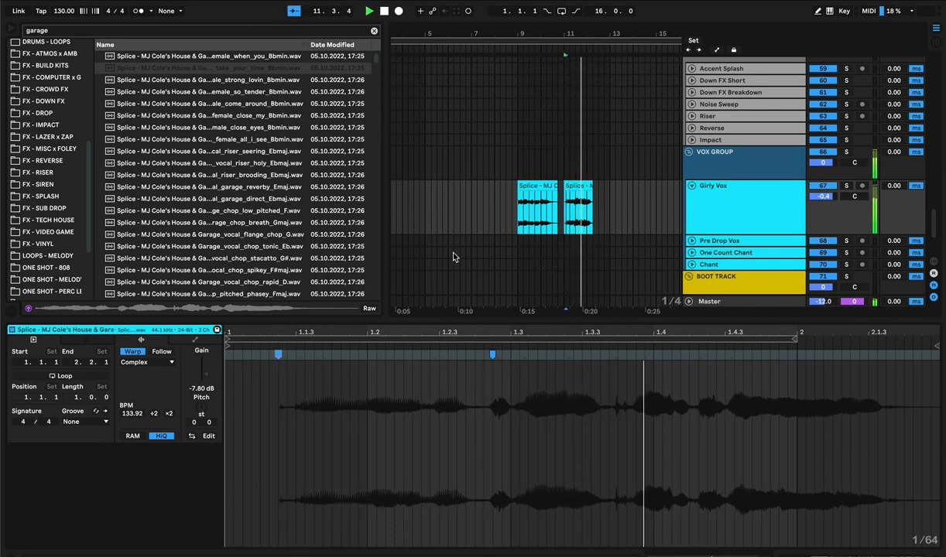
# - Trim the start of the take_your_time clip to 1.1.3 and play the section from bar 11
pyautogui.click(568, 187)
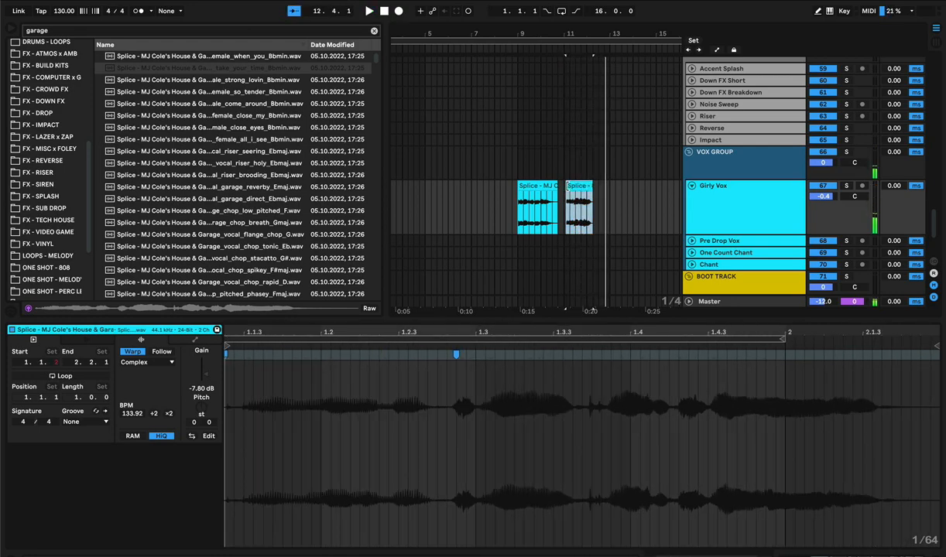
pyautogui.press('space')
pyautogui.moveTo(578, 33); pyautogui.dragTo(567, 70)
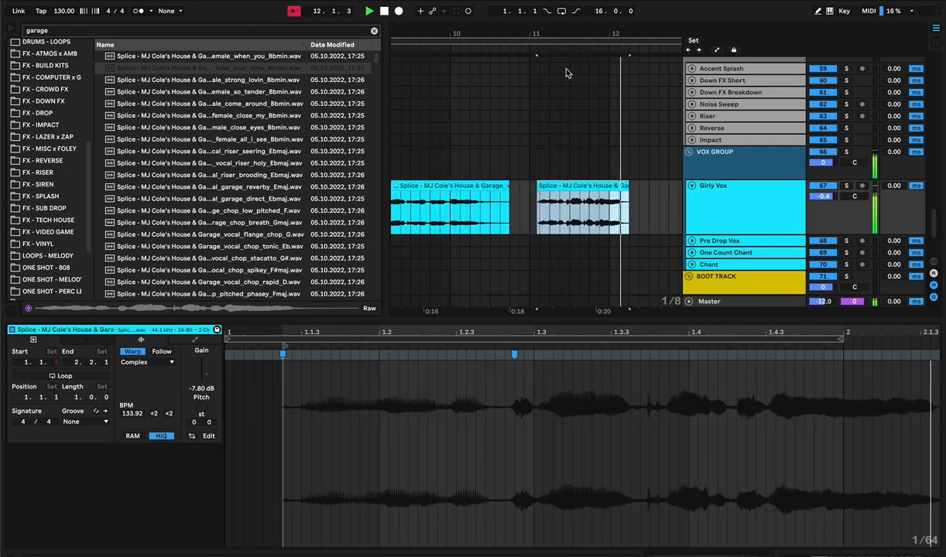
pyautogui.click(530, 193)
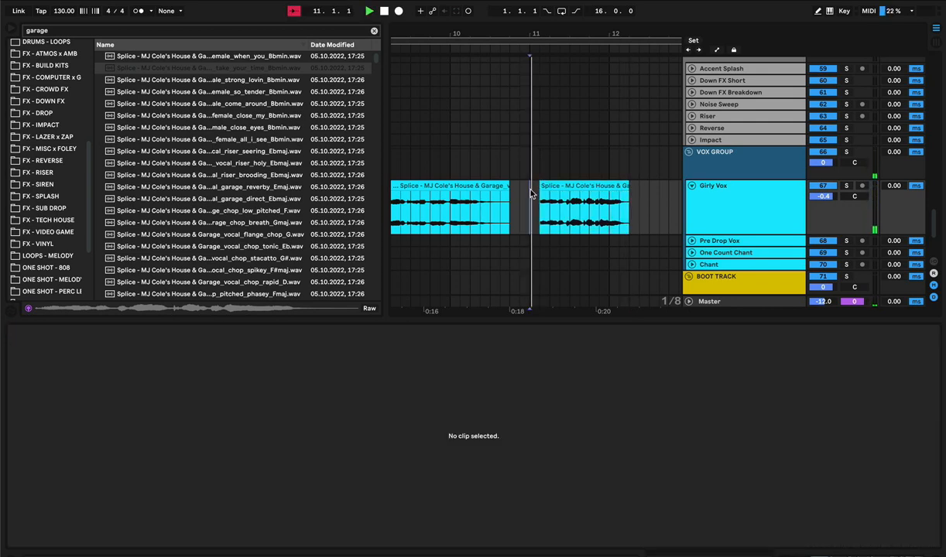
# - Add a warp marker near 1.4.3 in the take_your_time clip and adjust that note's timing, to a clip tempo of 150.47 BPM
pyautogui.click(588, 185)
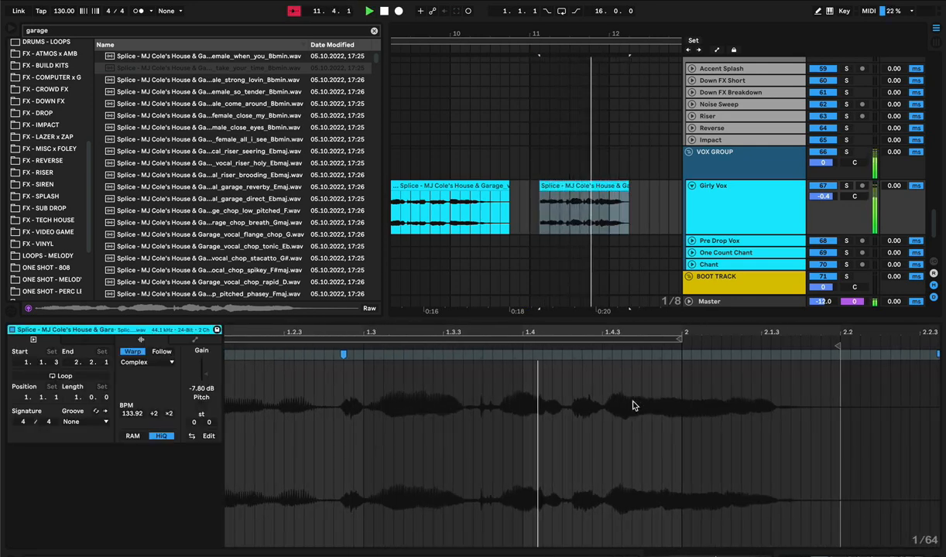
pyautogui.doubleClick(606, 354)
pyautogui.moveTo(773, 358); pyautogui.dragTo(819, 356)
pyautogui.press('space')
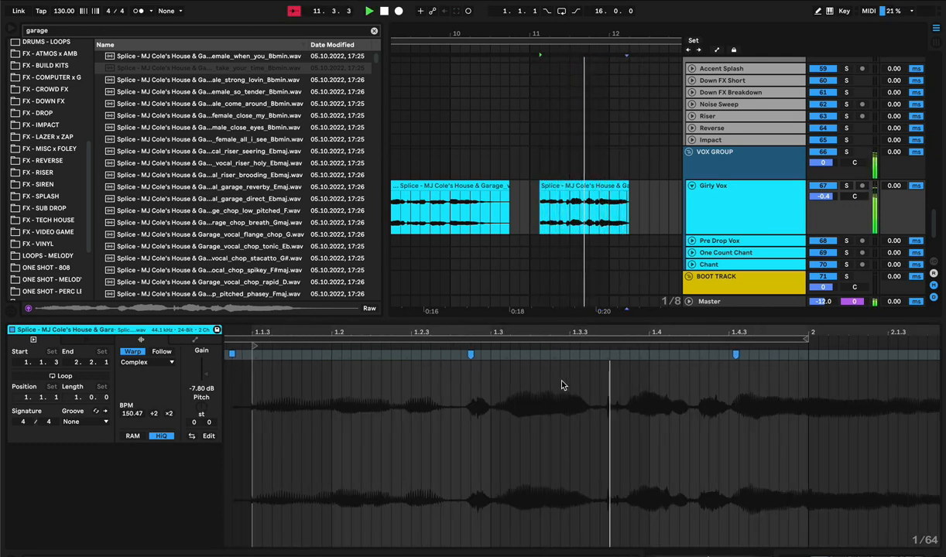
# - Add a warp marker just before beat 1.4 in the take_your_time clip and fine-tune its position to a clip tempo of 115.74 BPM
pyautogui.moveTo(608, 354); pyautogui.dragTo(616, 354)
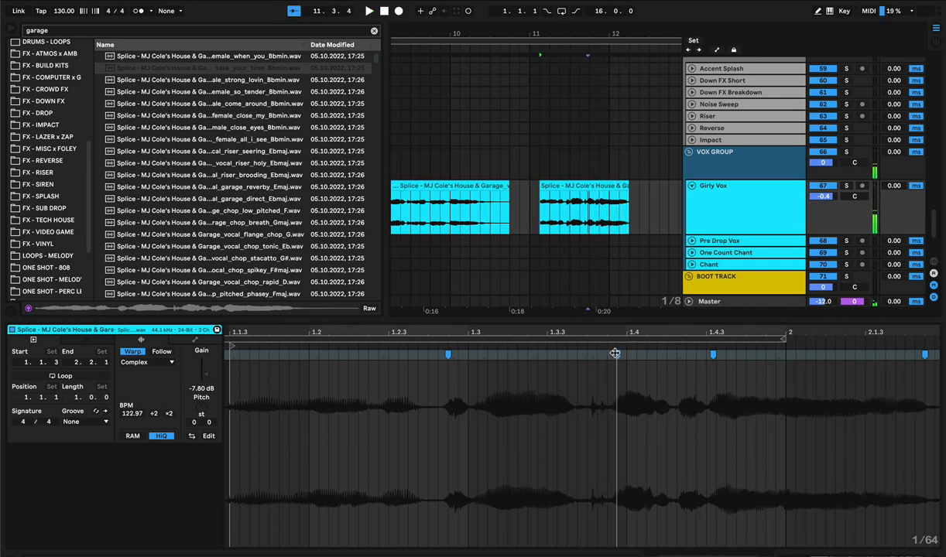
pyautogui.press('space')
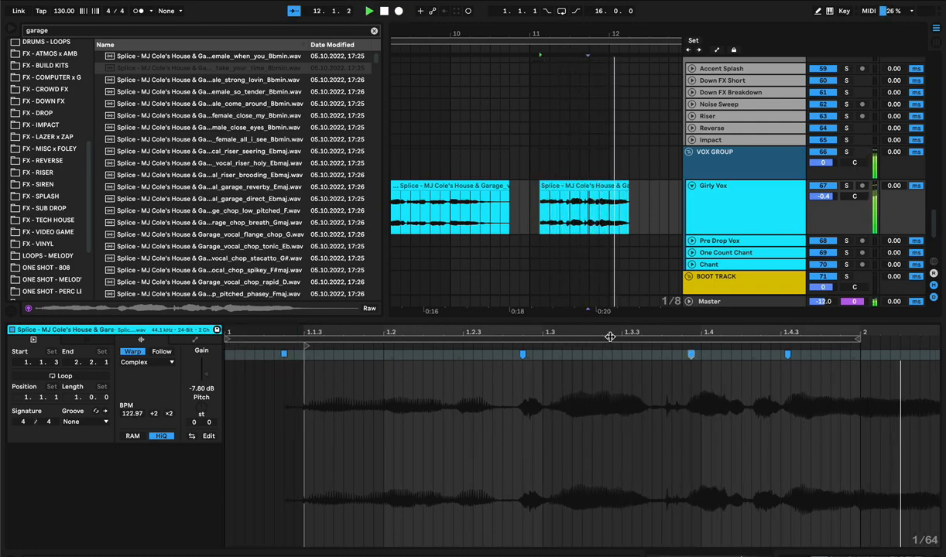
pyautogui.press('space')
pyautogui.moveTo(690, 354); pyautogui.dragTo(671, 355)
pyautogui.press('space')
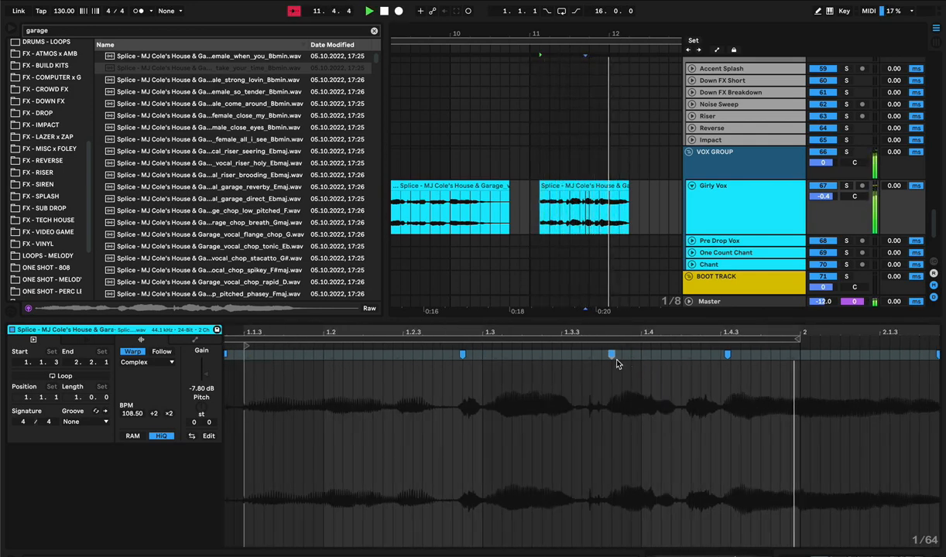
pyautogui.moveTo(611, 354); pyautogui.dragTo(619, 355)
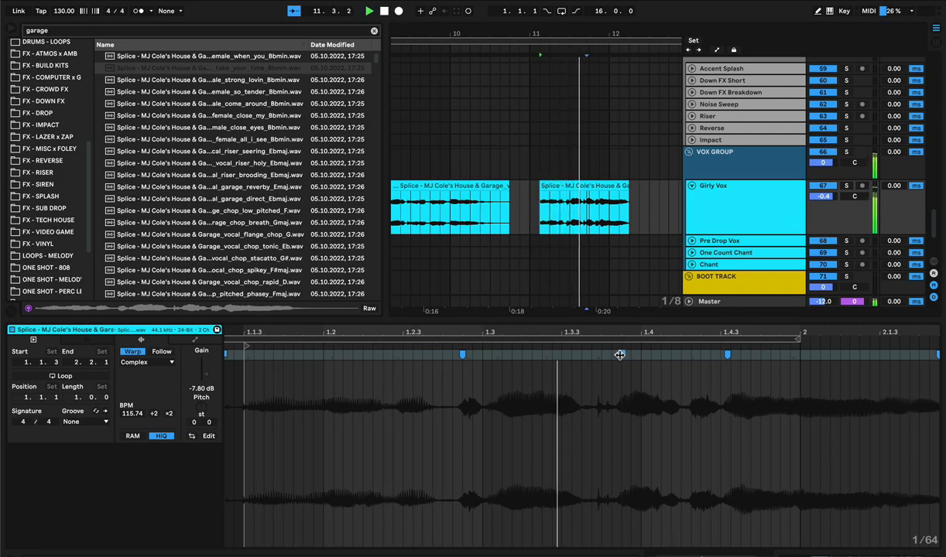
pyautogui.press('space')
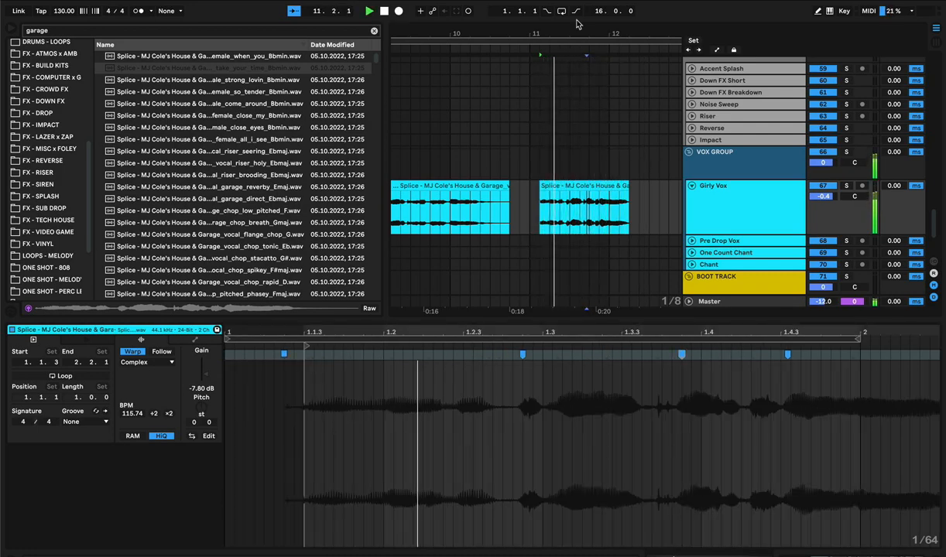
# - Preview the MJ Cole strong_lovin and so_tender female vocals
pyautogui.moveTo(554, 32)
pyautogui.mouseDown()
pyautogui.moveTo(503, 22)
pyautogui.moveTo(498, 2)
pyautogui.mouseUp()
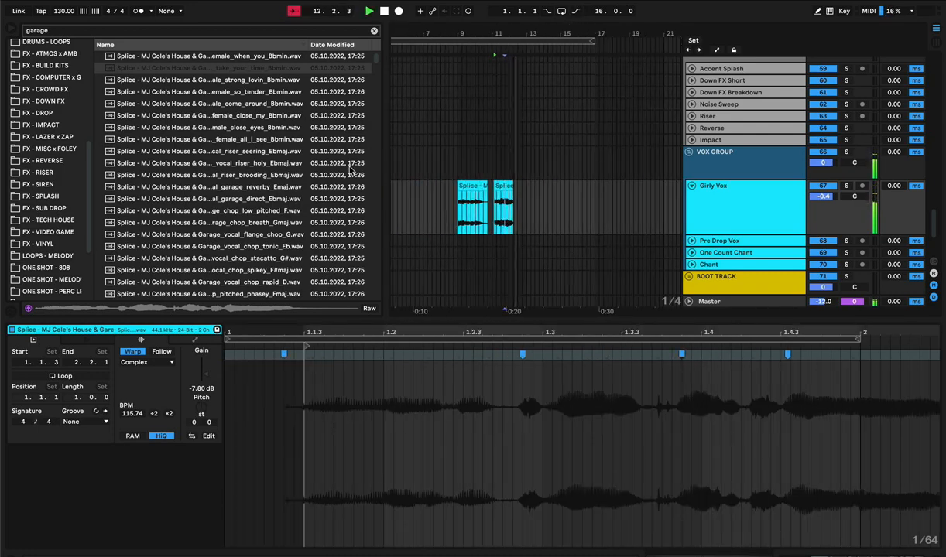
pyautogui.click(261, 80)
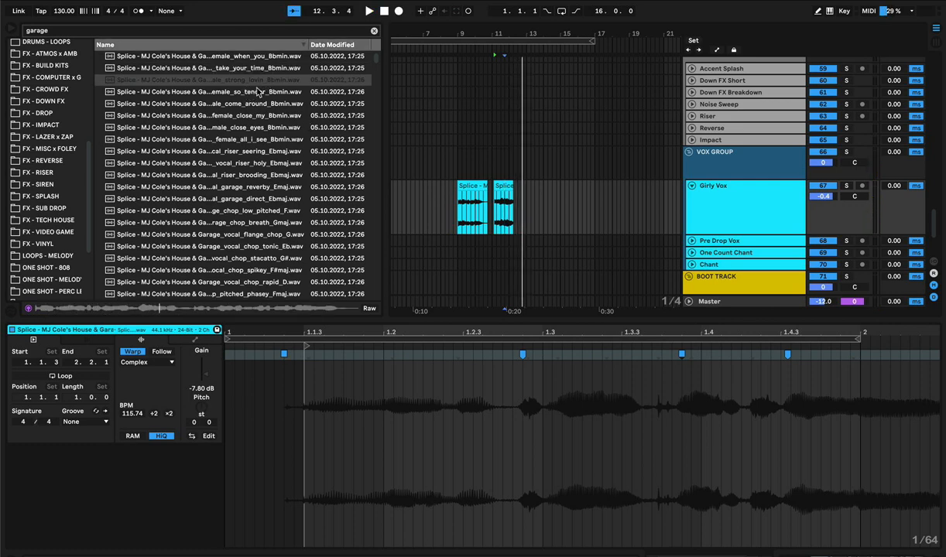
pyautogui.click(248, 92)
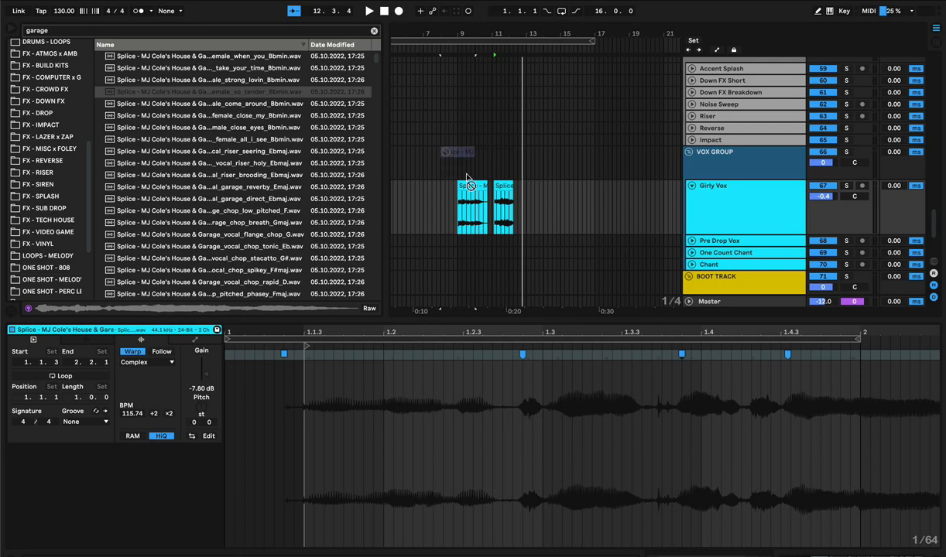
# - Place the so_tender vocal at bar 13 on the Girly Vox track and set its clip gain to -7.25 dB
pyautogui.moveTo(467, 178); pyautogui.dragTo(529, 211)
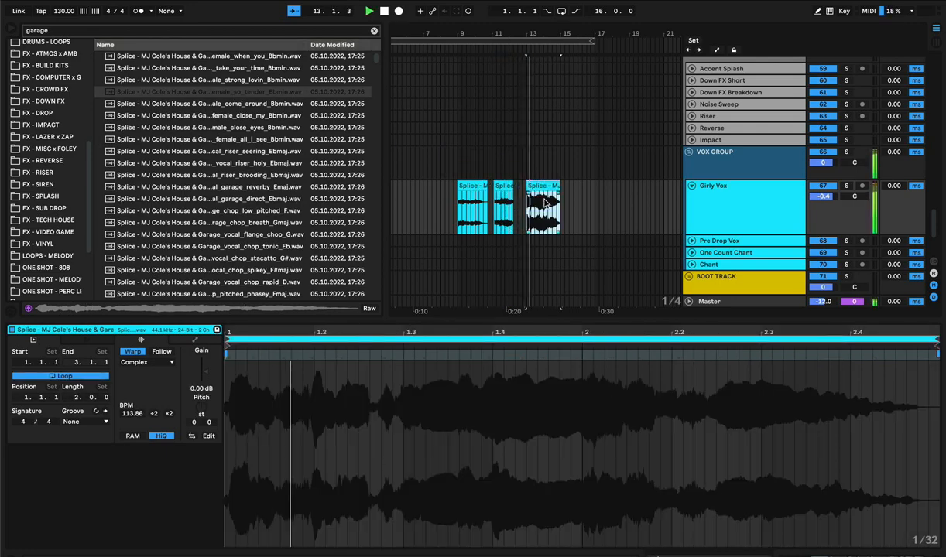
pyautogui.moveTo(193, 356); pyautogui.dragTo(194, 394)
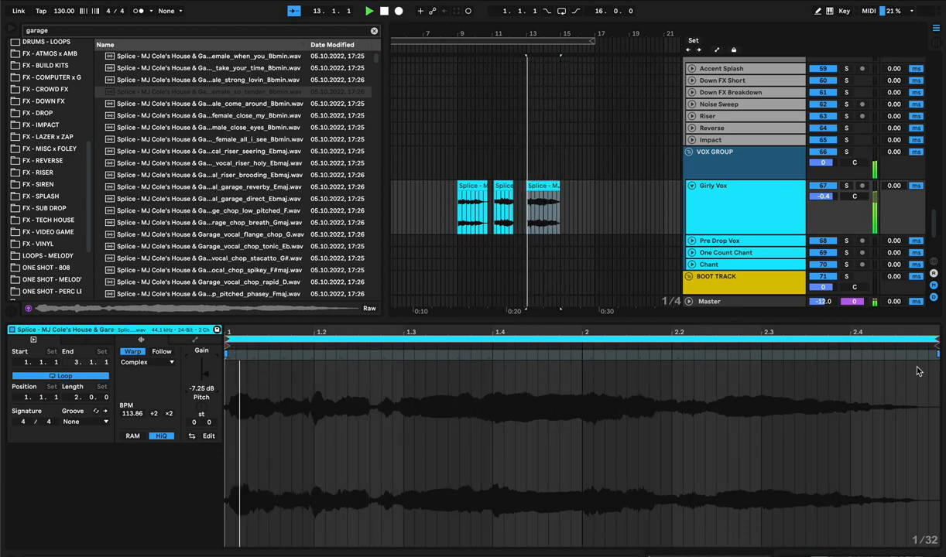
# - Move the so_tender clip's last warp marker past bar 3, stretching the vocal to a clip tempo of 124.53 BPM
pyautogui.moveTo(935, 355)
pyautogui.mouseDown()
pyautogui.moveTo(922, 361)
pyautogui.moveTo(935, 358)
pyautogui.mouseUp()
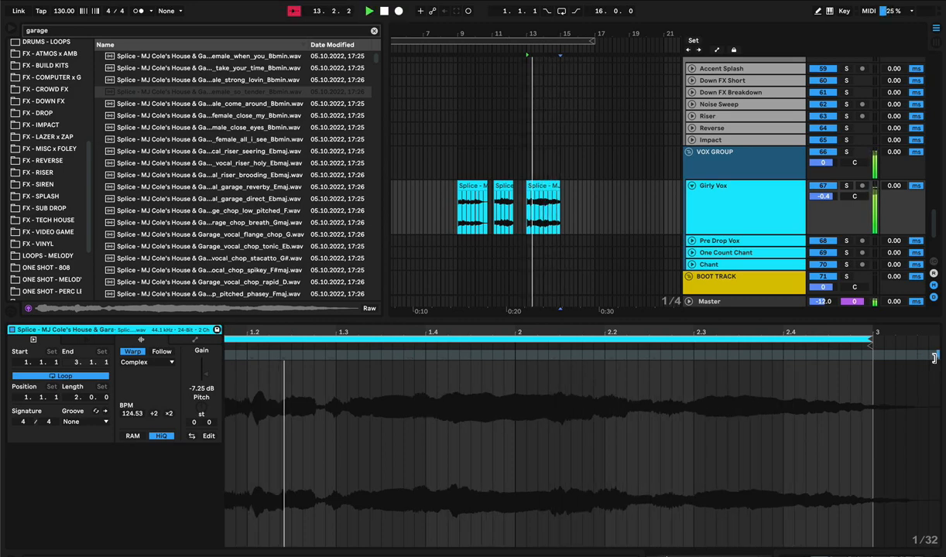
pyautogui.moveTo(935, 358)
pyautogui.mouseDown()
pyautogui.moveTo(882, 365)
pyautogui.moveTo(937, 360)
pyautogui.mouseUp()
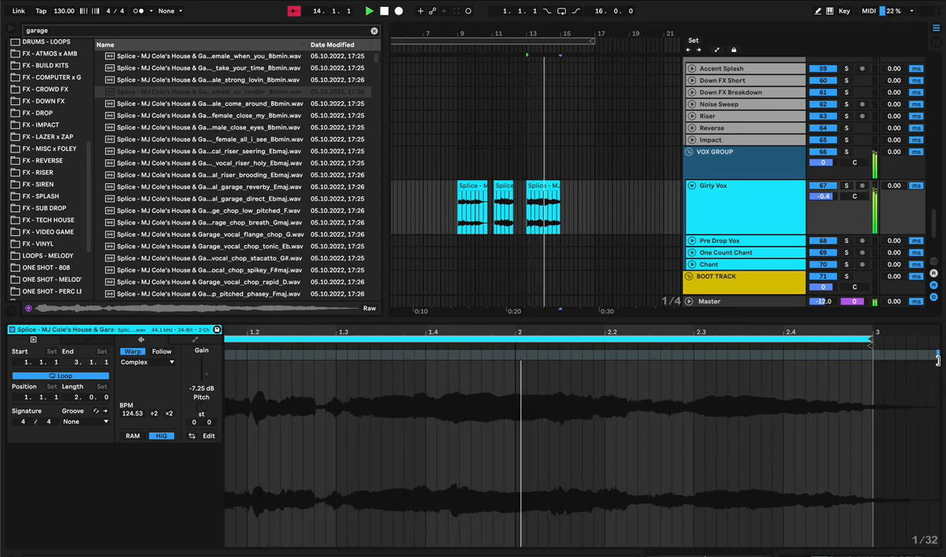
pyautogui.press('space')
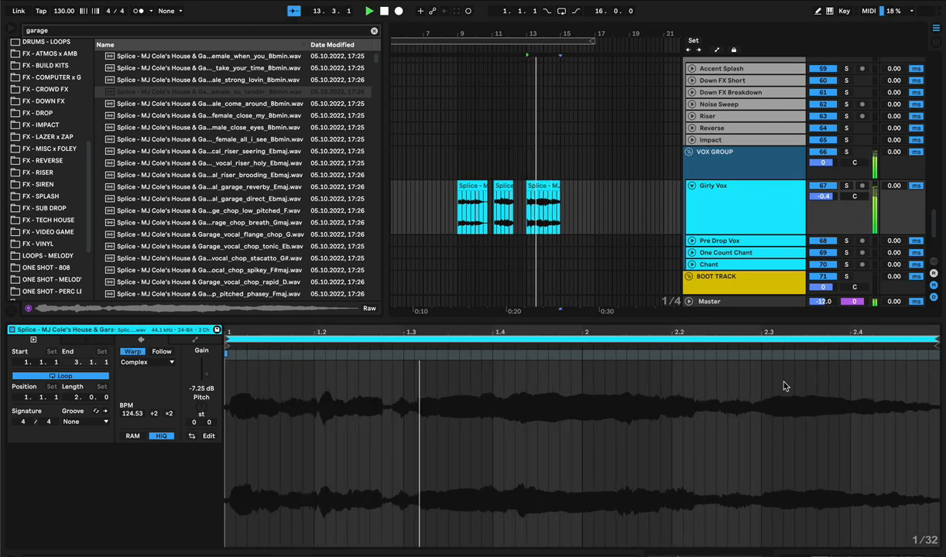
# - Add a warp marker near beat 1.3 in the so_tender clip and position it just after the beat
pyautogui.hscroll(3, 722, 391)
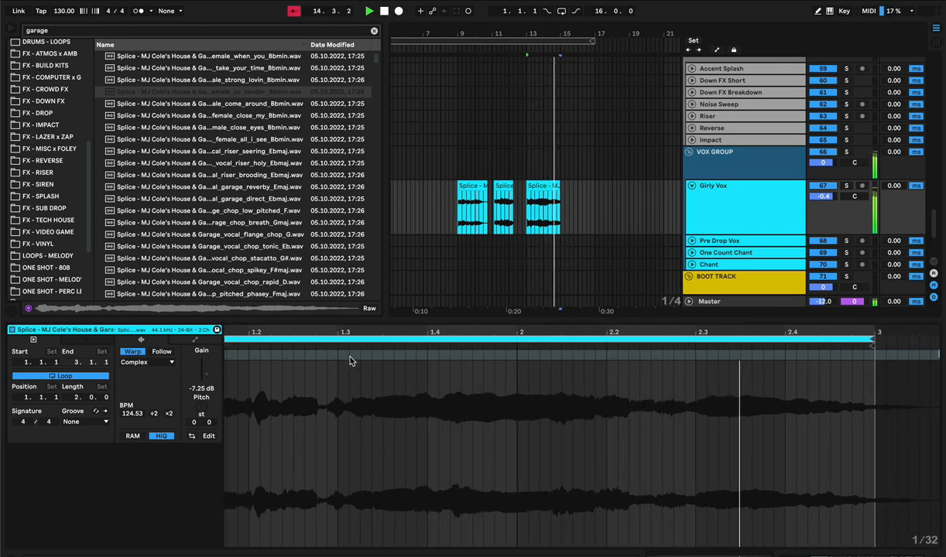
pyautogui.moveTo(346, 361); pyautogui.dragTo(337, 361)
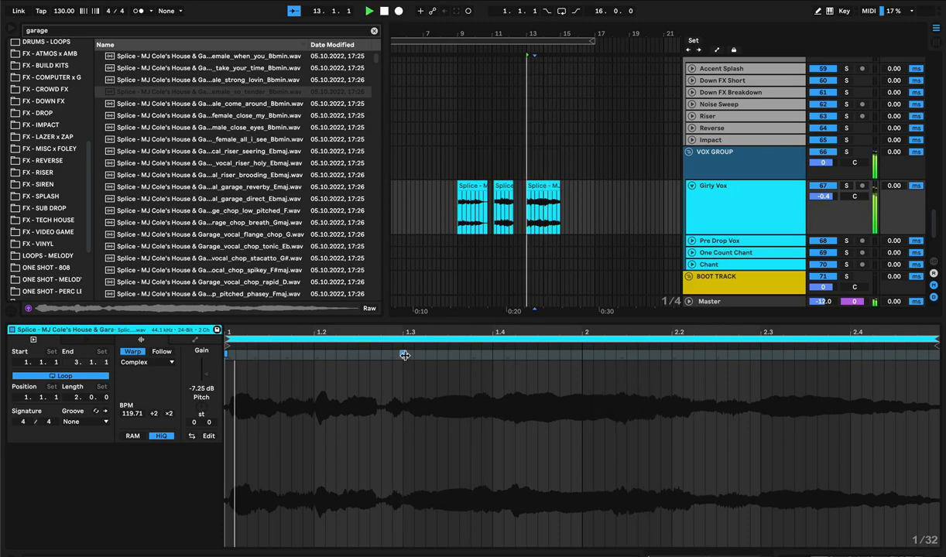
pyautogui.moveTo(404, 355)
pyautogui.mouseDown()
pyautogui.moveTo(413, 355)
pyautogui.moveTo(404, 354)
pyautogui.mouseUp()
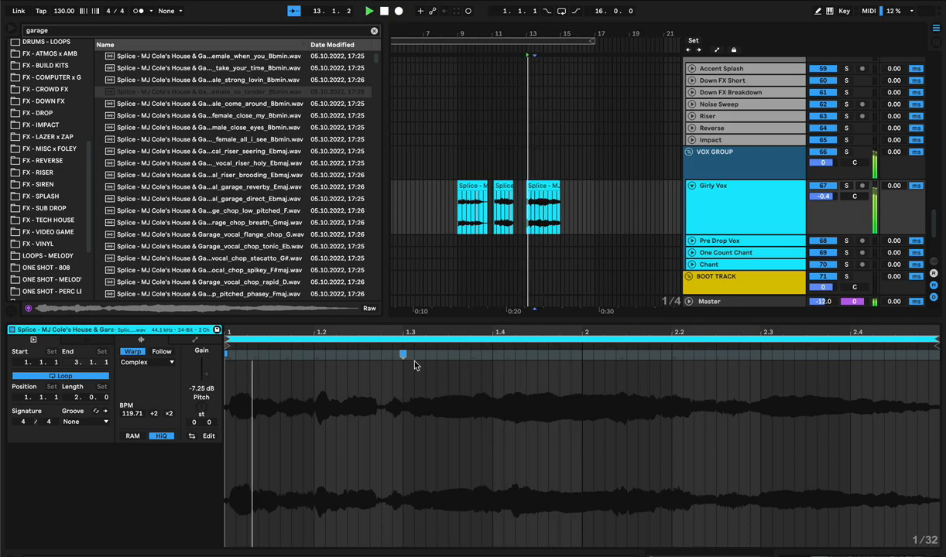
pyautogui.moveTo(404, 355); pyautogui.dragTo(394, 355)
pyautogui.moveTo(395, 355); pyautogui.dragTo(414, 355)
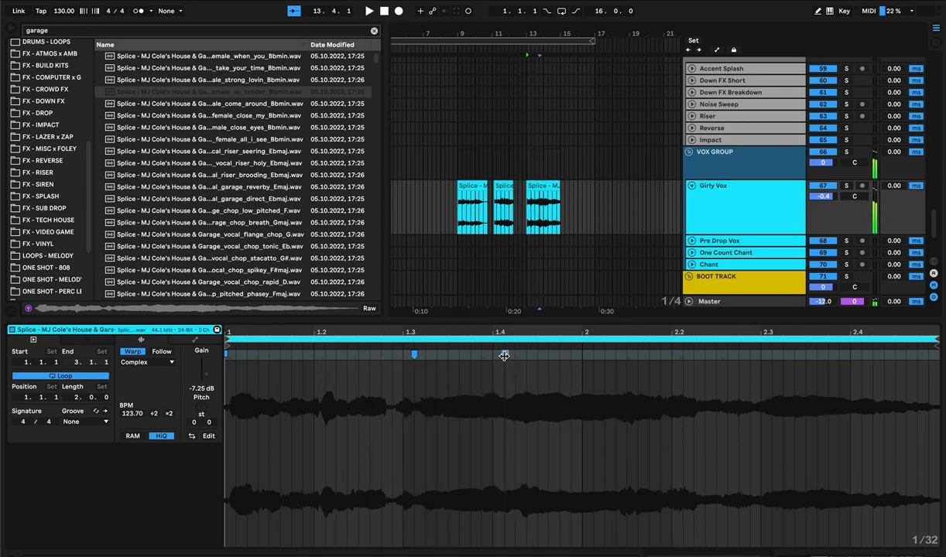
# - Pull a new warp marker back onto beat 1.4 in the so_tender clip, to 106.81 BPM, and audition it
pyautogui.moveTo(503, 357); pyautogui.dragTo(496, 357)
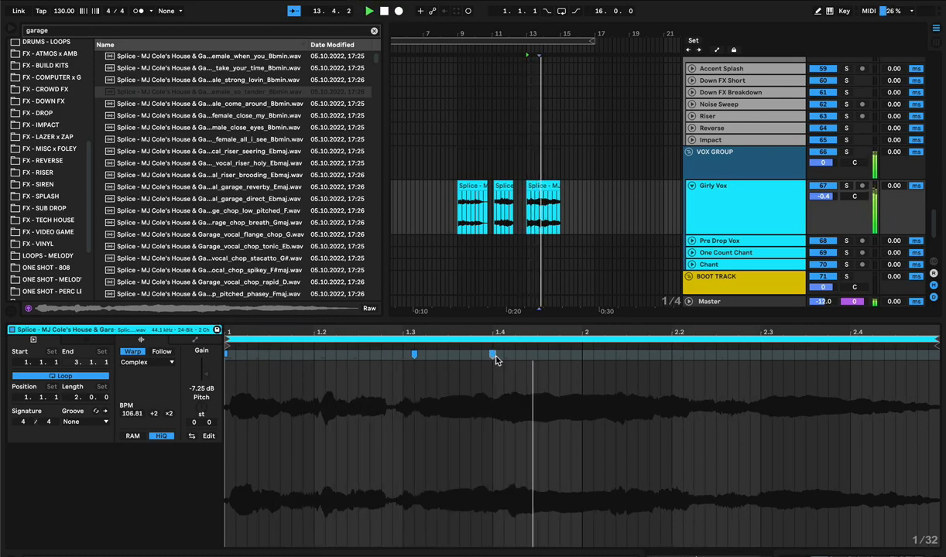
pyautogui.press('space')
pyautogui.press('space')
# - Add a warp marker just before beat 2.2 in the so_tender clip and shift it later, to a clip tempo of 138.62 BPM
pyautogui.hscroll(3, 498, 359)
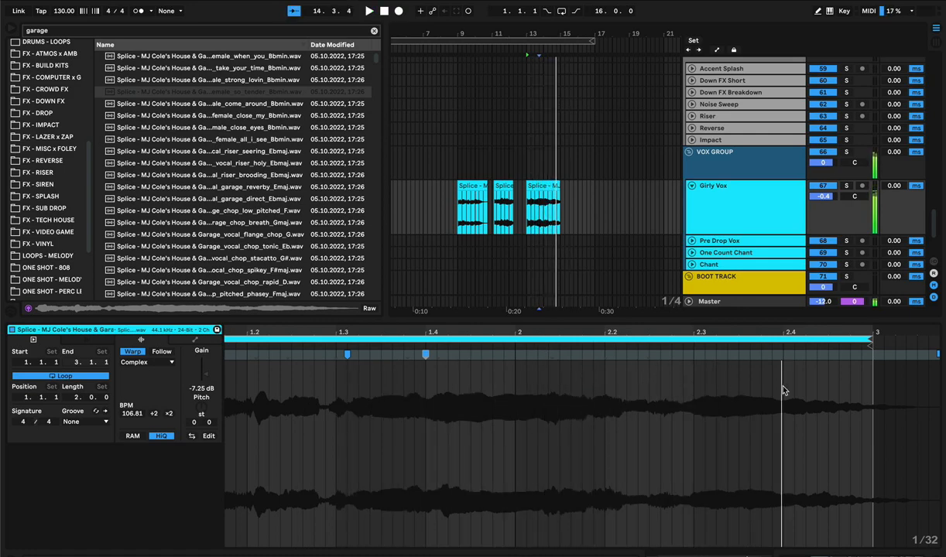
pyautogui.hscroll(3, 843, 396)
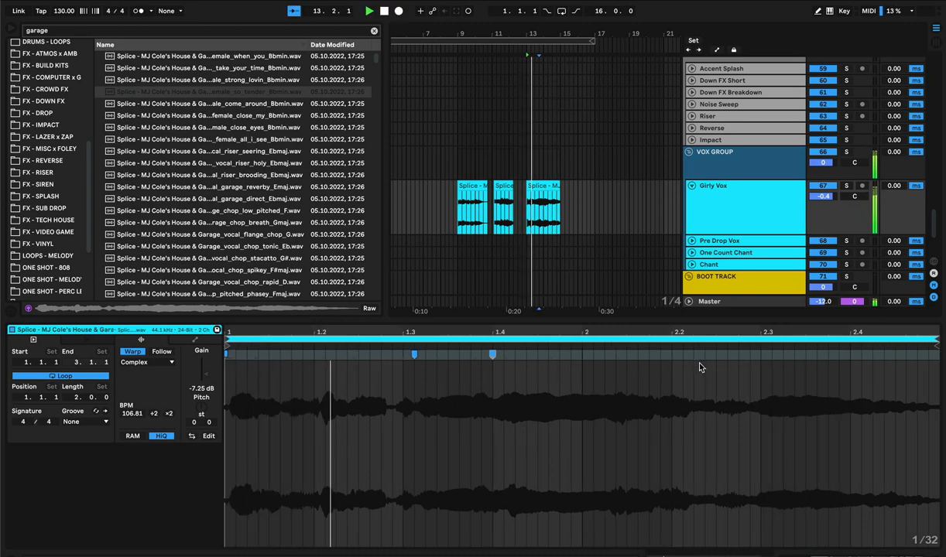
pyautogui.doubleClick(647, 355)
pyautogui.moveTo(647, 356); pyautogui.dragTo(658, 355)
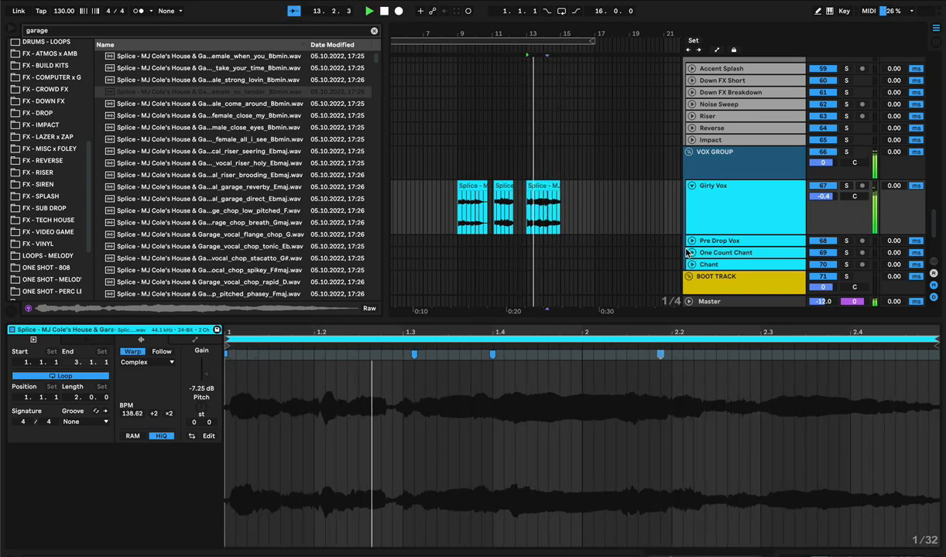
pyautogui.click(578, 172)
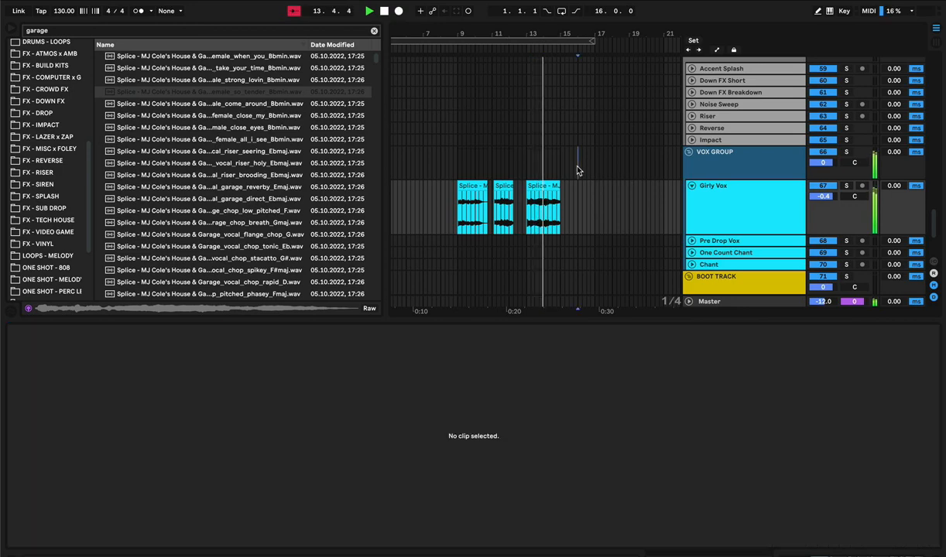
# - Move the so_tender clip to bar 18 and place the come_around vocal sample at bar 13 of the Girly Vox track
pyautogui.click(542, 207)
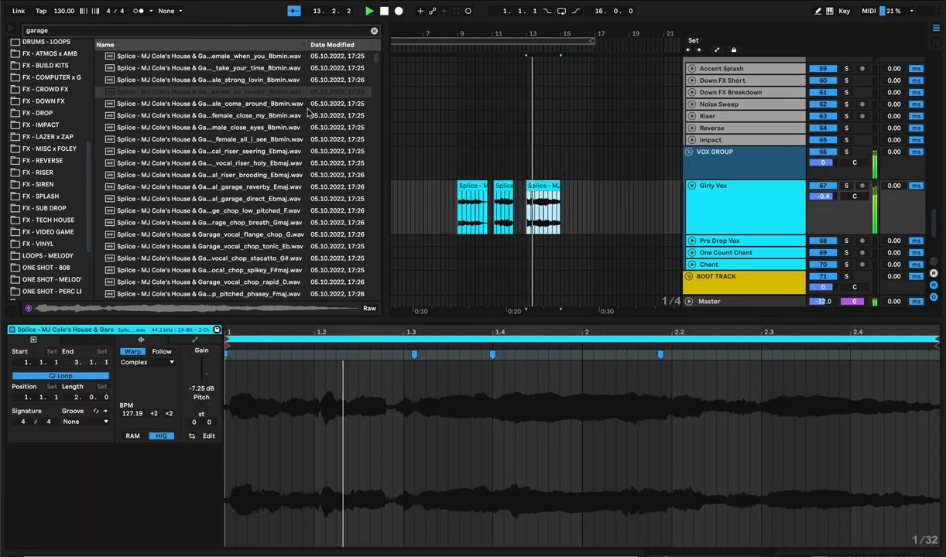
pyautogui.click(256, 105)
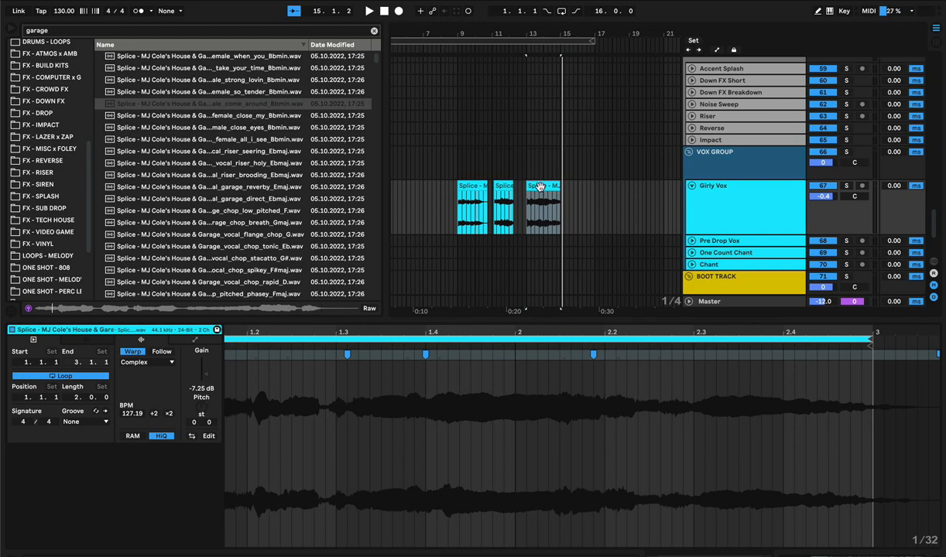
pyautogui.moveTo(540, 186); pyautogui.dragTo(625, 189)
pyautogui.moveTo(243, 108); pyautogui.dragTo(521, 200)
pyautogui.press('space')
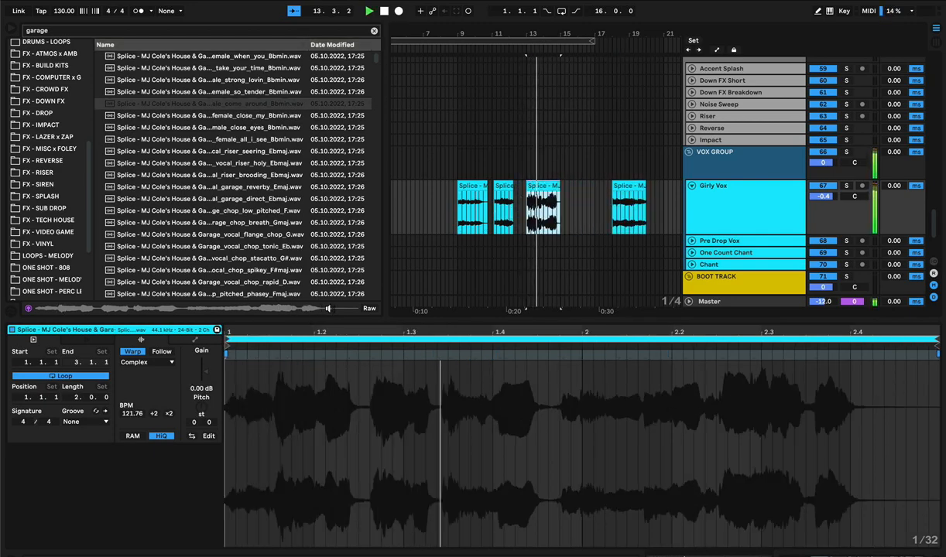
# - Compare the come_around clip's loudness with the bar 9 vocal clip and set its gain to -10.5 dB
pyautogui.press('space')
pyautogui.click(481, 187)
pyautogui.press('space')
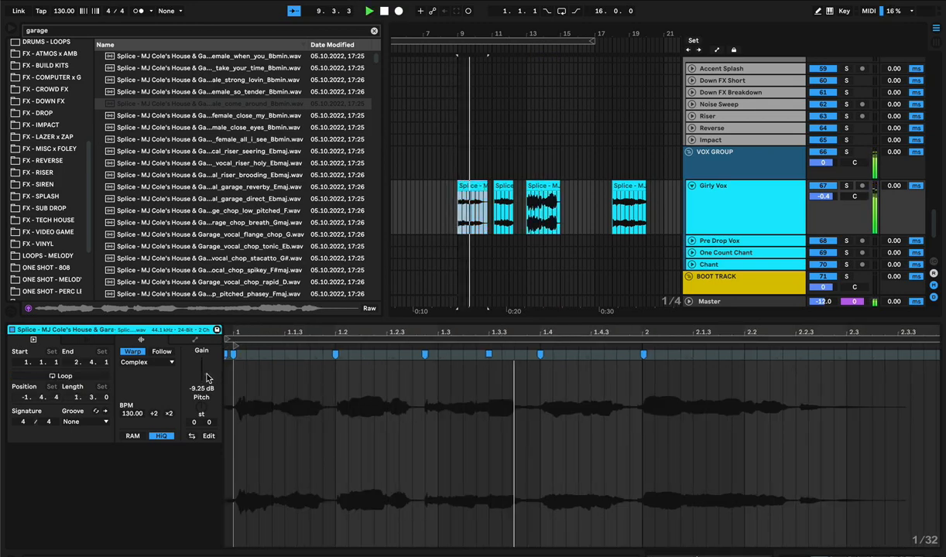
pyautogui.click(536, 188)
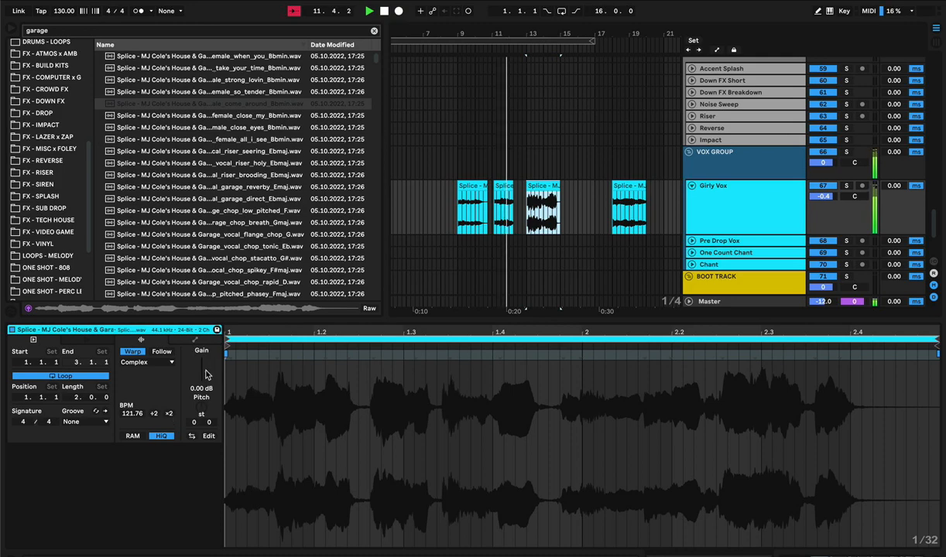
pyautogui.moveTo(206, 375); pyautogui.dragTo(206, 422)
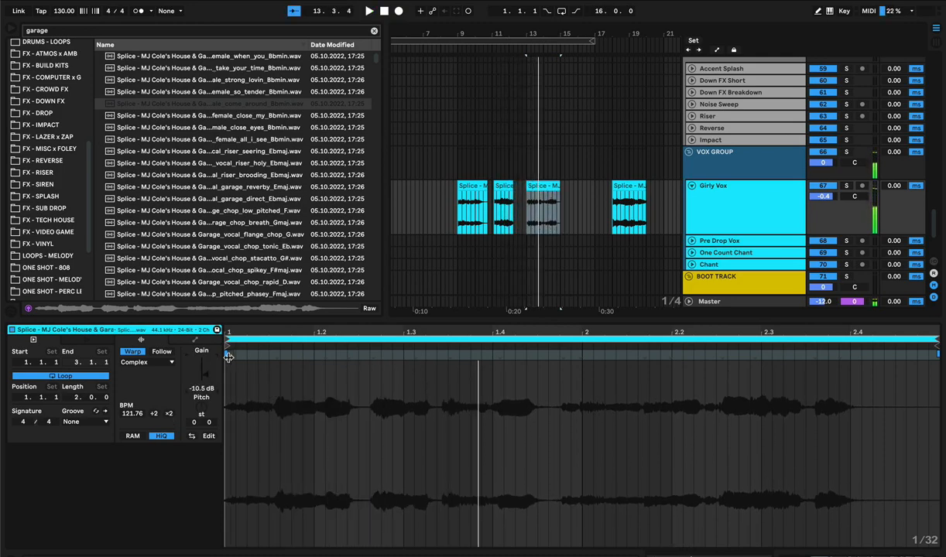
# - Shift a new warp marker near the come_around clip's start slightly later and set 1.1.1 at the first strong vocal onset
pyautogui.press('space')
pyautogui.moveTo(215, 369); pyautogui.dragTo(244, 365)
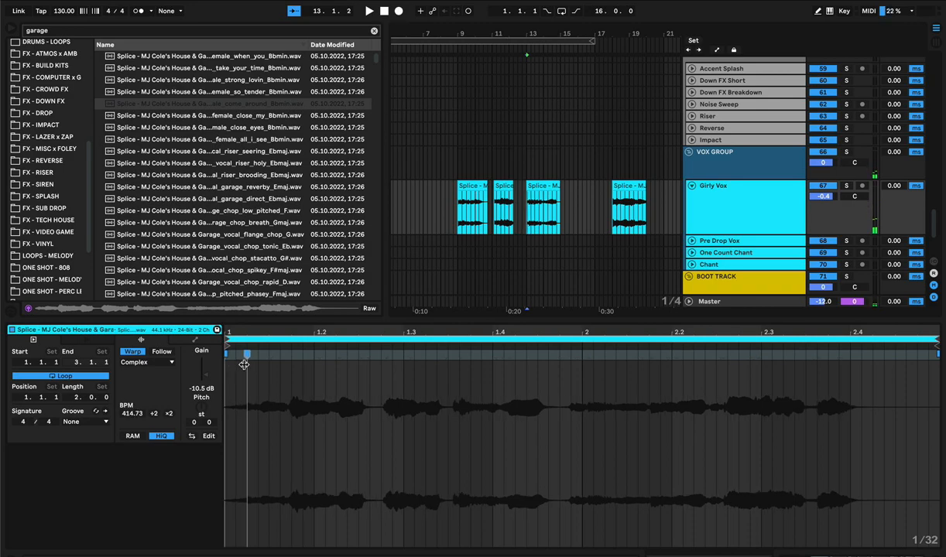
pyautogui.rightClick(287, 354)
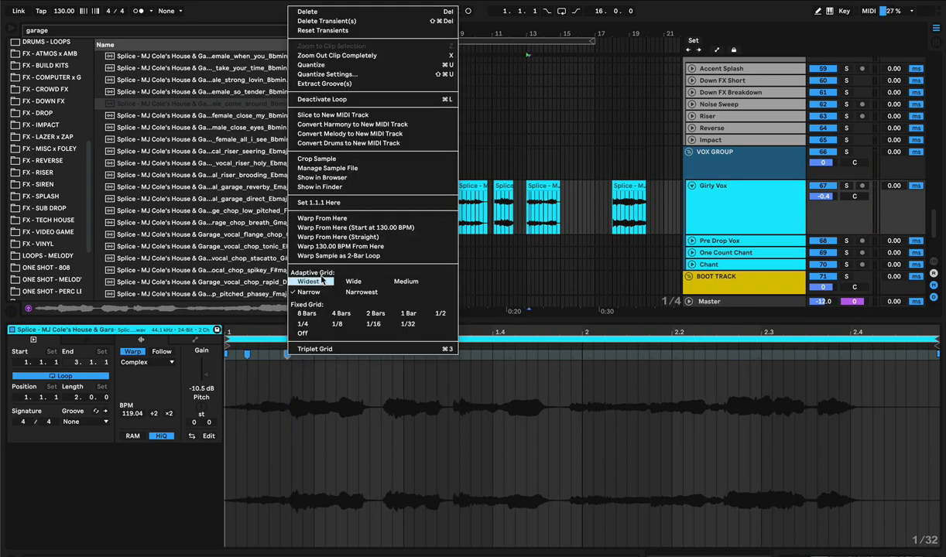
pyautogui.click(333, 205)
pyautogui.press('space')
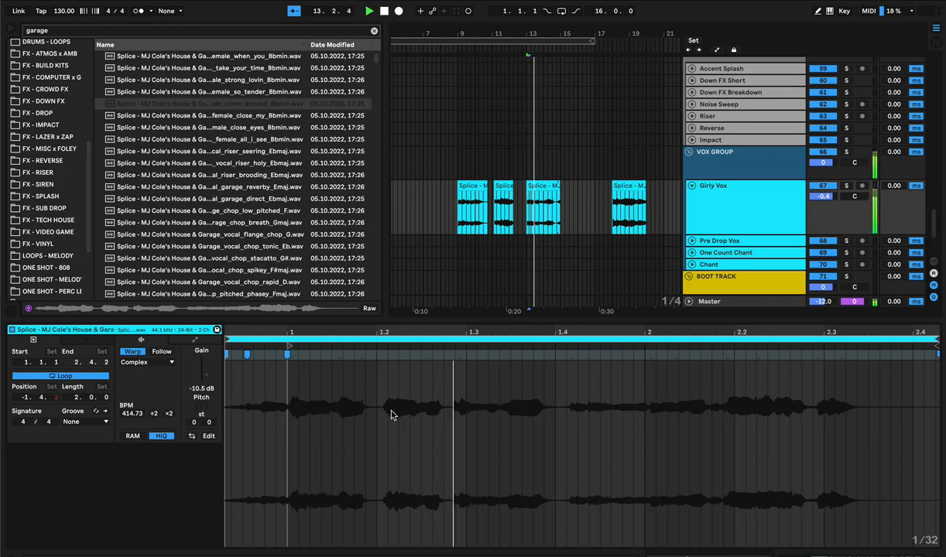
# - Add warp markers to the come_around clip and align them with beats 1.4, 1.3 and 1.2
pyautogui.press('space')
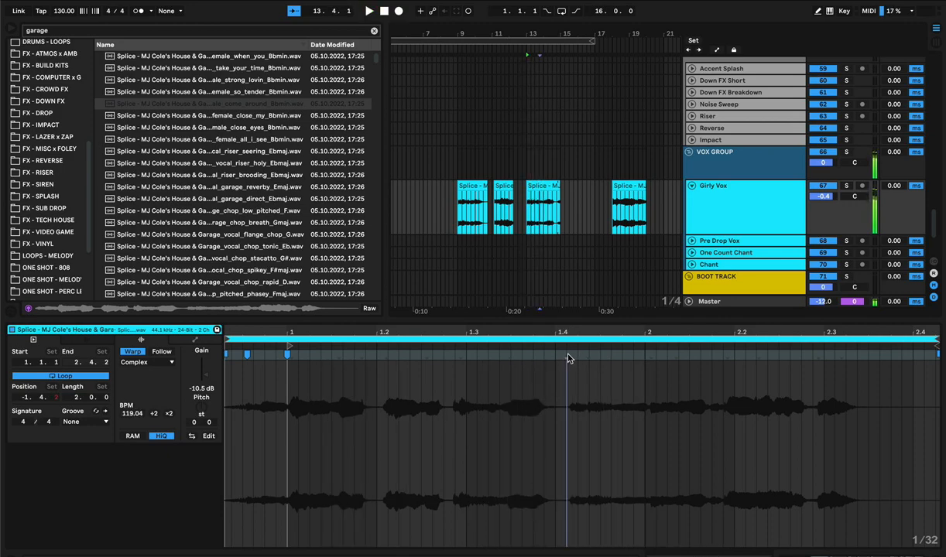
pyautogui.moveTo(569, 358); pyautogui.dragTo(559, 353)
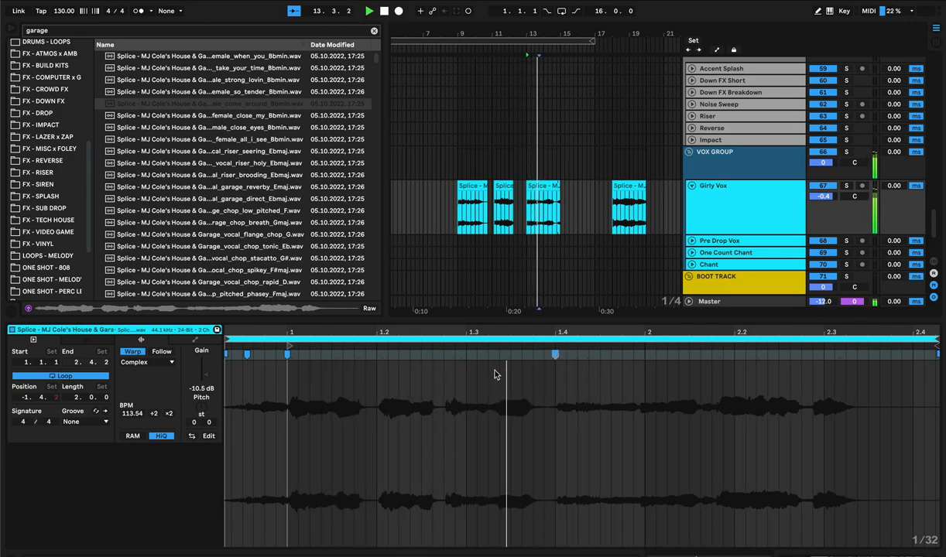
pyautogui.moveTo(450, 356); pyautogui.dragTo(464, 356)
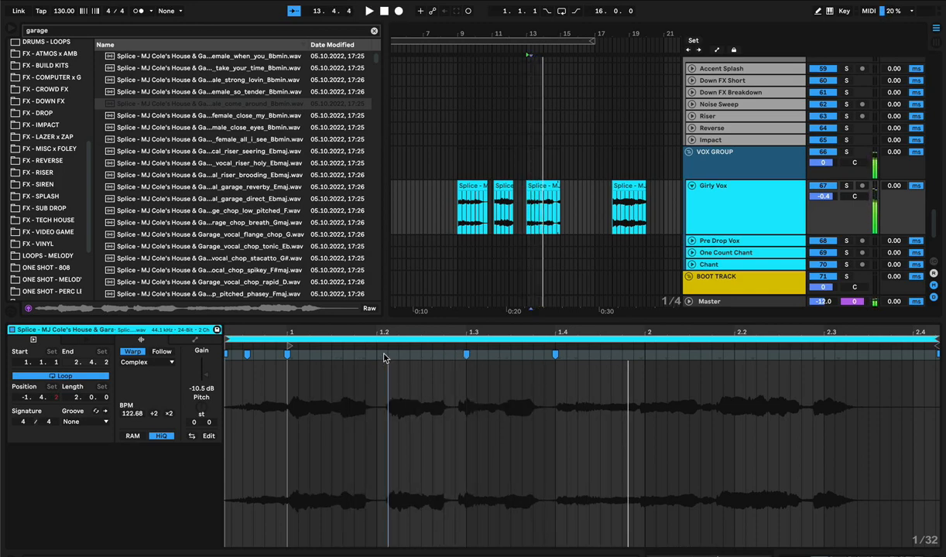
pyautogui.press('space')
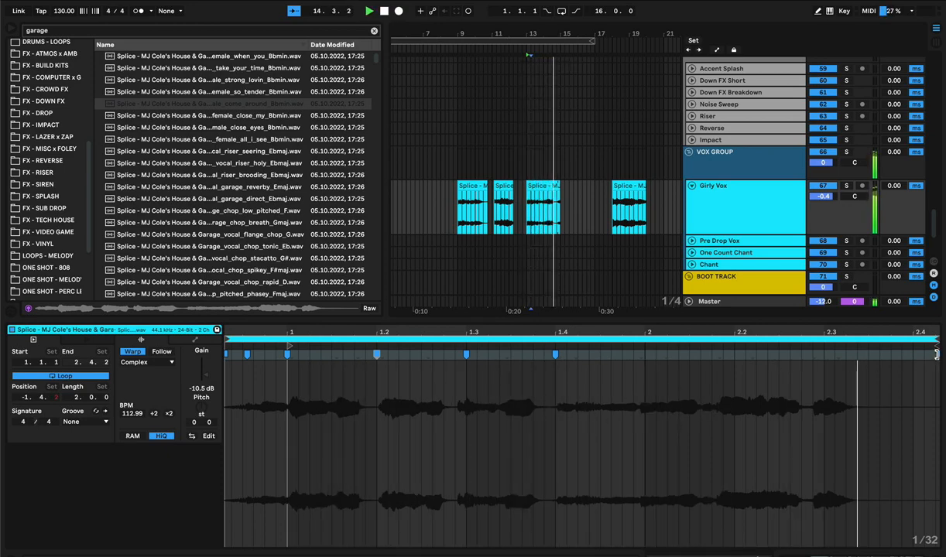
# - Move the come_around clip's last warp marker just past its end and align new markers with beats 2, 2.2 and 2.3
pyautogui.moveTo(935, 355); pyautogui.dragTo(904, 364)
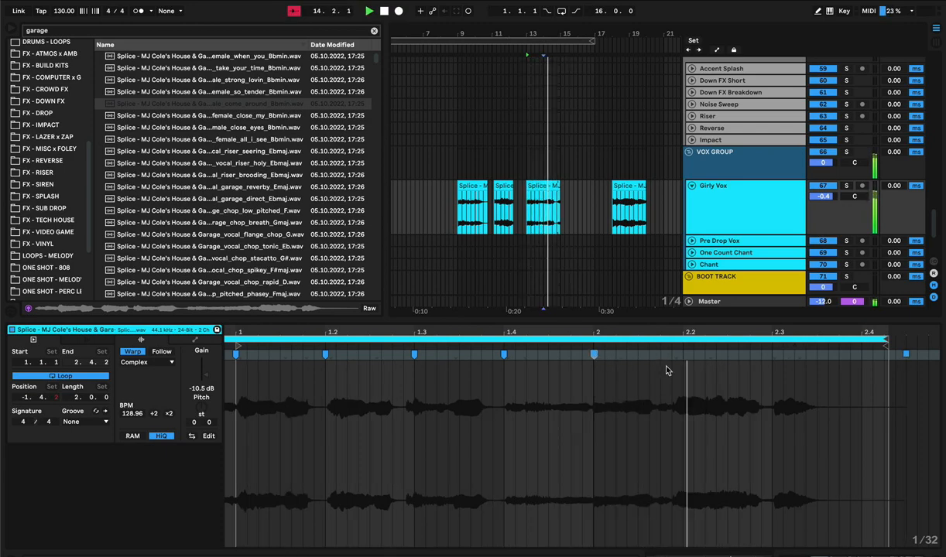
pyautogui.moveTo(677, 352); pyautogui.dragTo(683, 352)
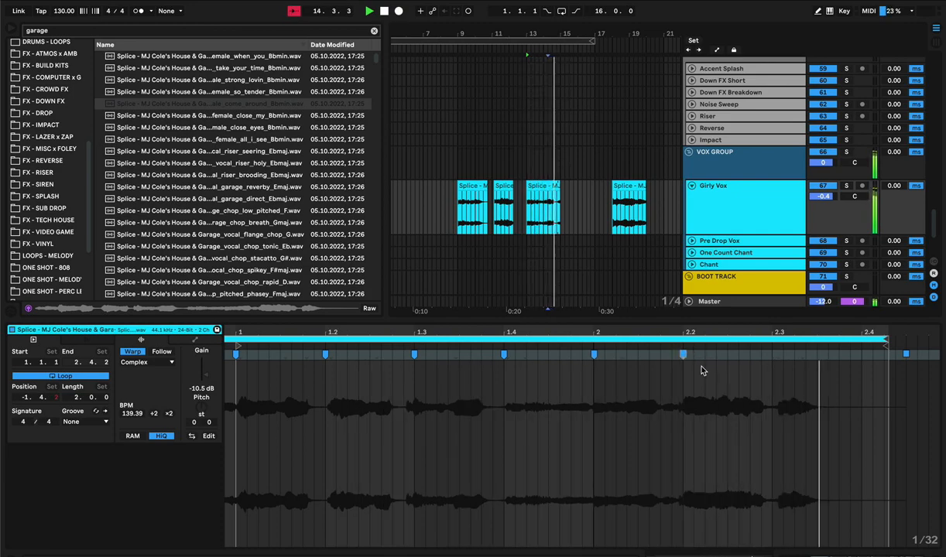
pyautogui.moveTo(777, 356); pyautogui.dragTo(773, 355)
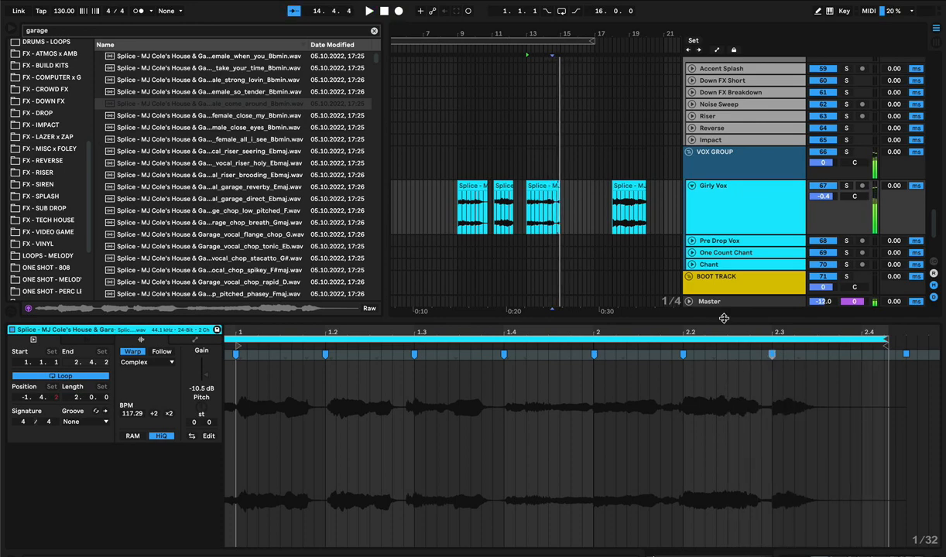
# - Turn off looping for the come_around clip and nudge its beat 1.4 warp marker, to a clip tempo of 104.99 BPM
pyautogui.click(85, 378)
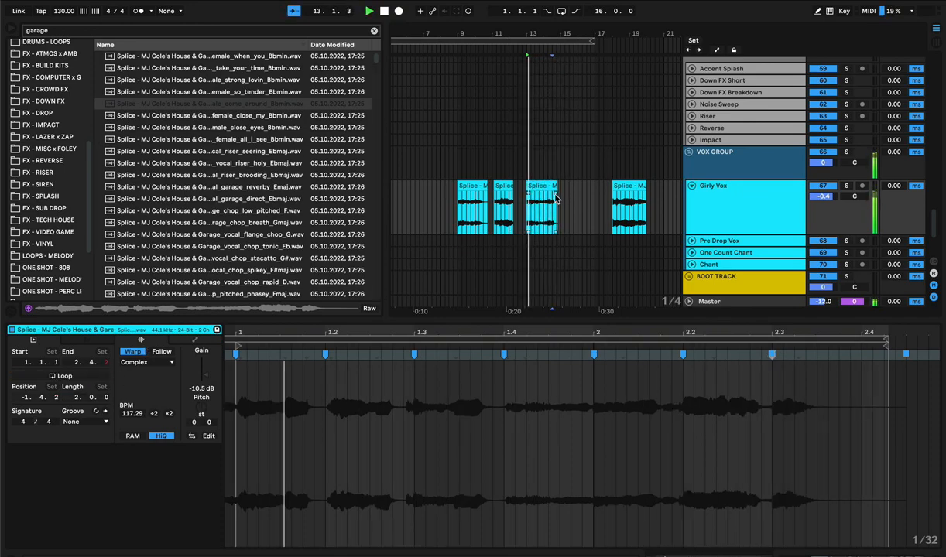
pyautogui.moveTo(555, 195); pyautogui.dragTo(553, 195)
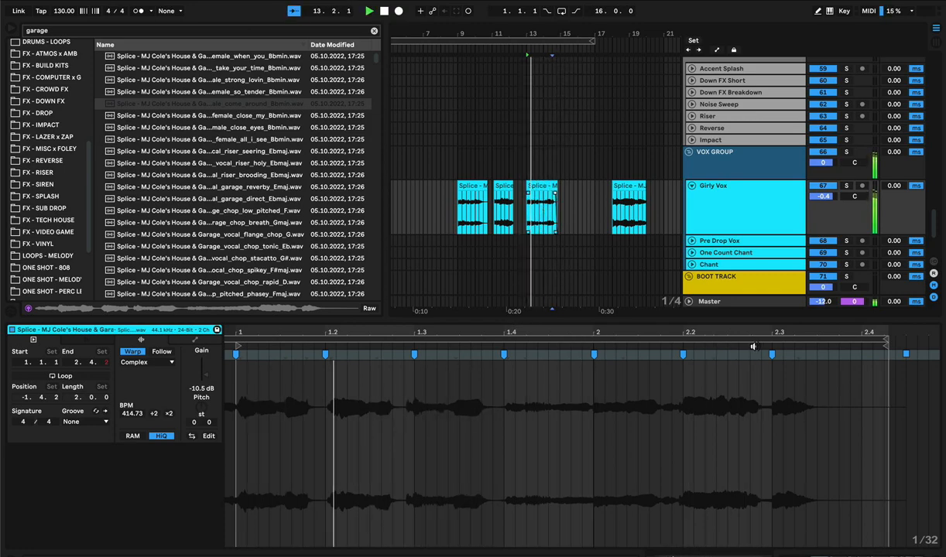
pyautogui.moveTo(773, 354)
pyautogui.mouseDown()
pyautogui.moveTo(780, 355)
pyautogui.moveTo(772, 354)
pyautogui.mouseUp()
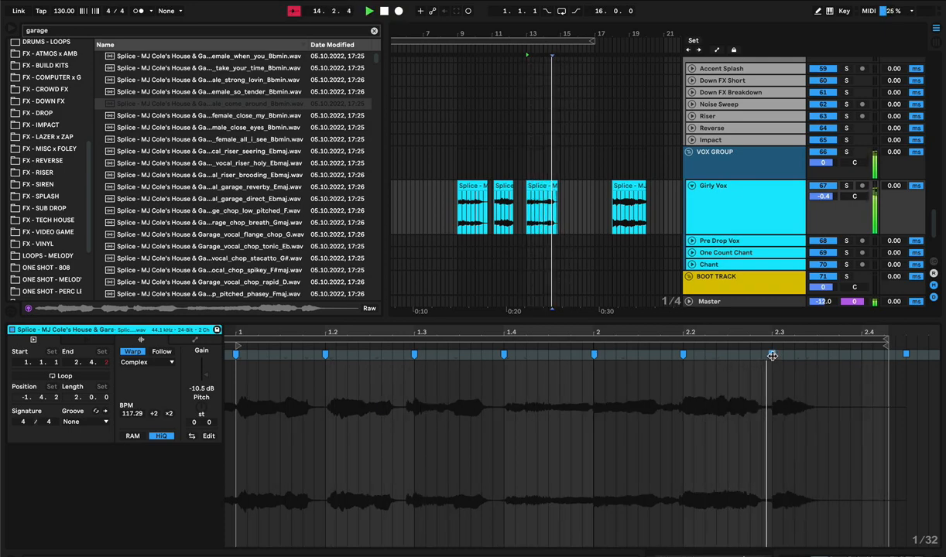
pyautogui.doubleClick(772, 353)
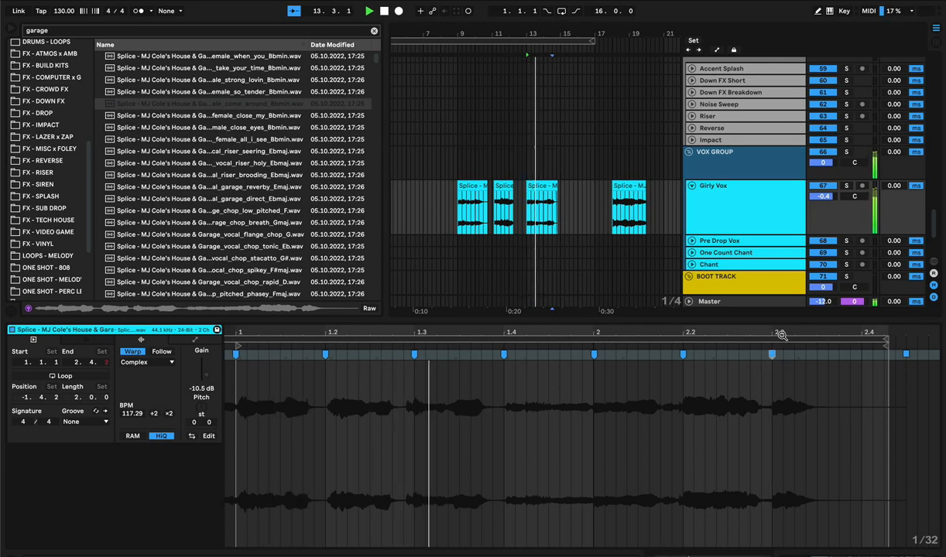
pyautogui.moveTo(780, 334)
pyautogui.mouseDown()
pyautogui.moveTo(762, 356)
pyautogui.moveTo(771, 358)
pyautogui.mouseUp()
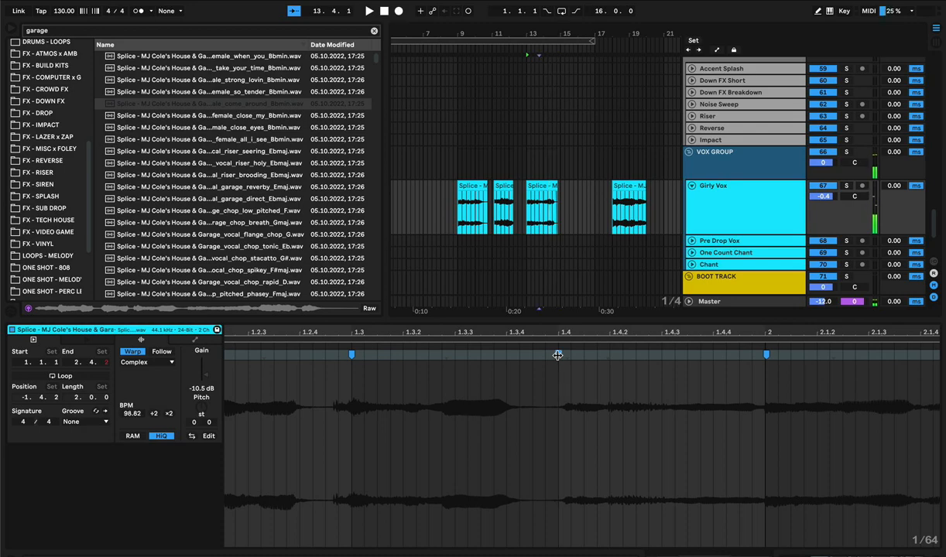
pyautogui.moveTo(558, 355)
pyautogui.mouseDown()
pyautogui.moveTo(627, 352)
pyautogui.moveTo(570, 355)
pyautogui.mouseUp()
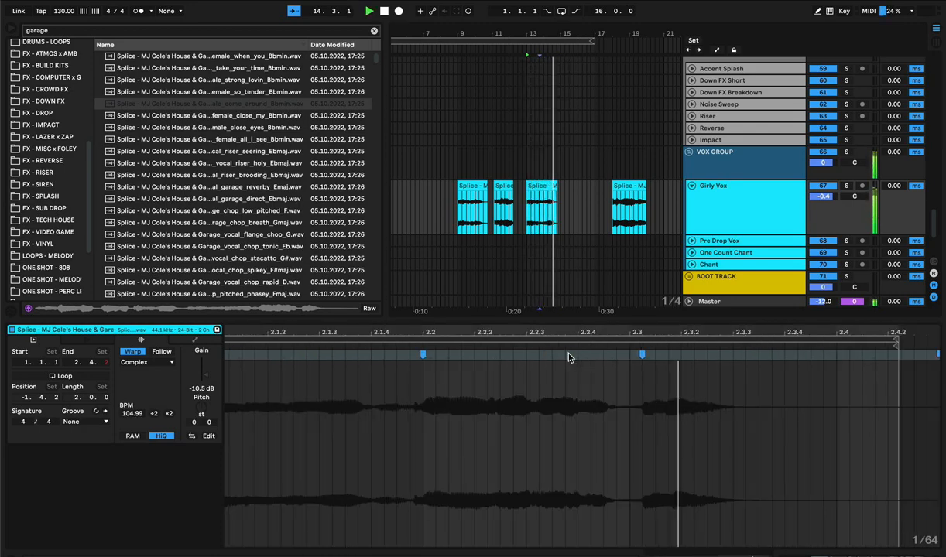
pyautogui.press('space')
pyautogui.press('space')
# - Set the gain of the vocal clip at bar 11 to -9.71 dB and audition it
pyautogui.click(505, 187)
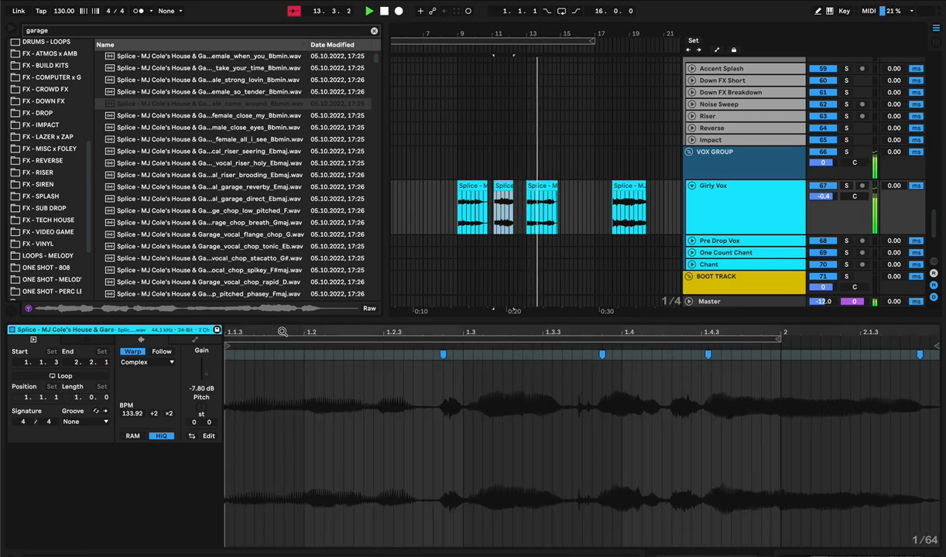
pyautogui.press('space')
pyautogui.moveTo(205, 376); pyautogui.dragTo(206, 377)
pyautogui.press('space')
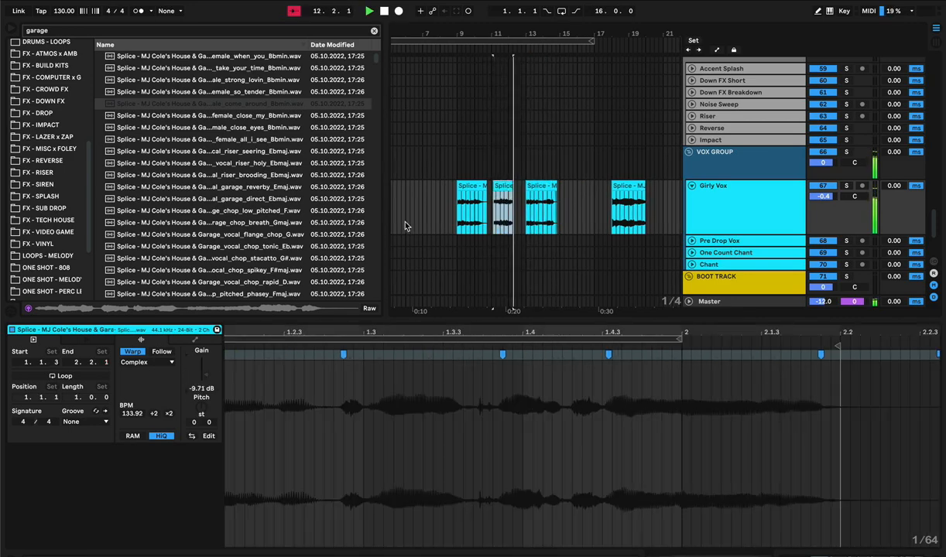
# - Move the so_tender clip from bar 18 to bar 15, right behind the come_around clip
pyautogui.hscroll(3, 410, 221)
pyautogui.hscroll(-3, 432, 206)
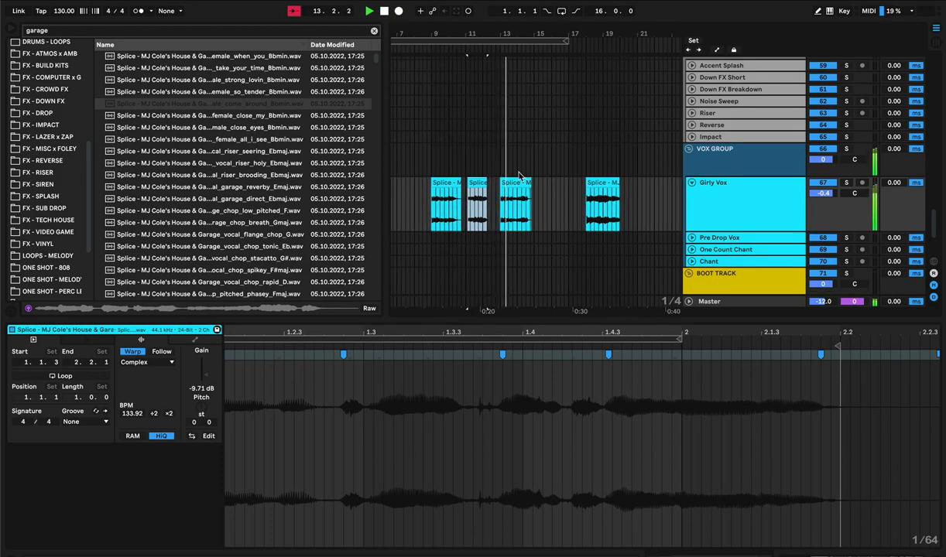
pyautogui.moveTo(597, 183); pyautogui.dragTo(549, 198)
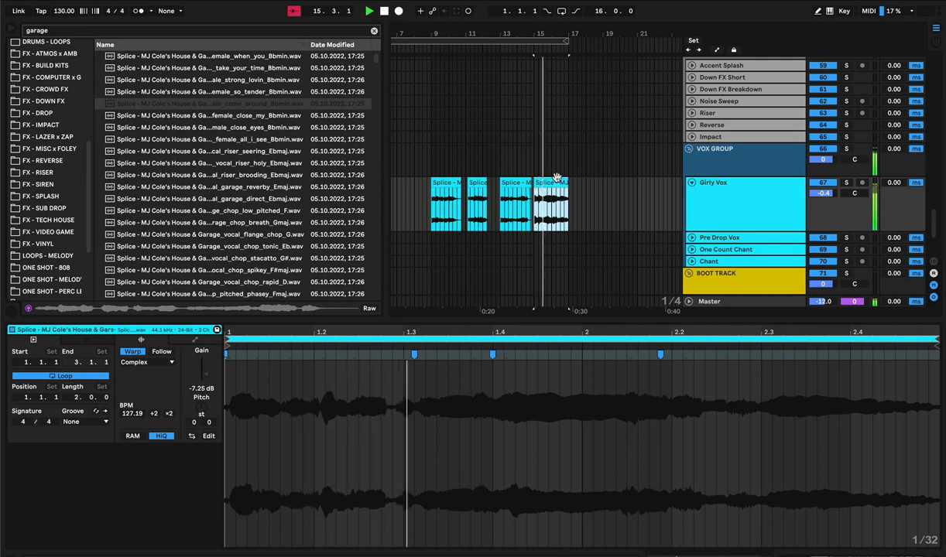
# - Audition the close_my, come_around and all_i_see samples and replace the so_tender clip at bar 15 with all_i_see
pyautogui.click(275, 118)
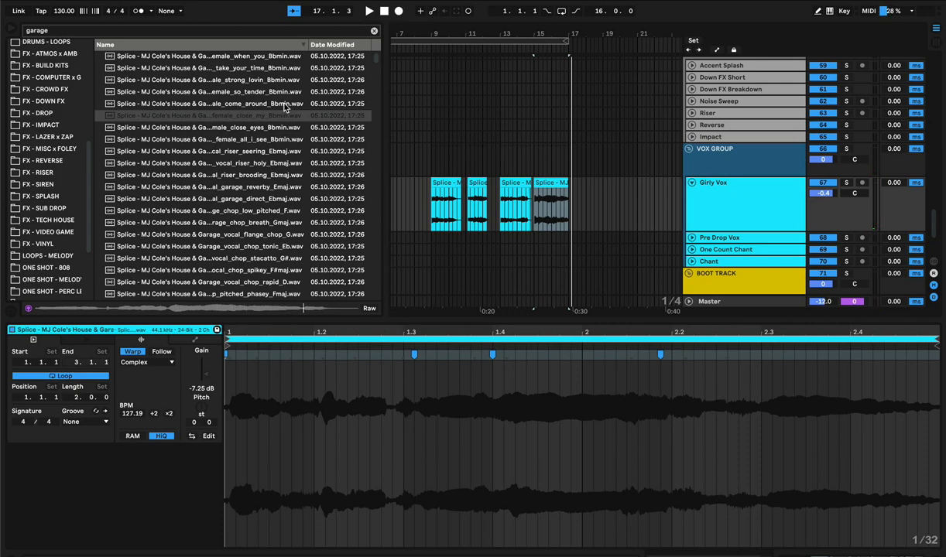
pyautogui.click(284, 105)
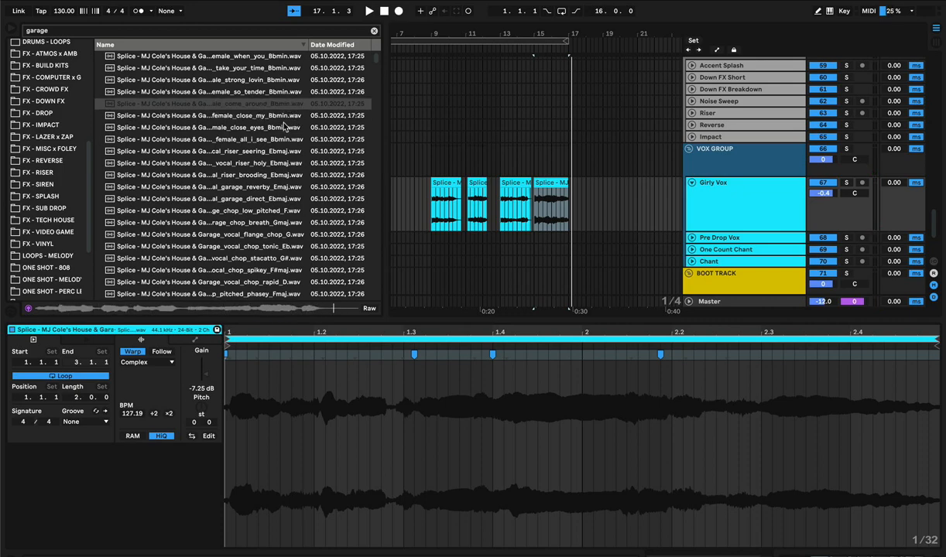
pyautogui.click(285, 126)
pyautogui.click(282, 118)
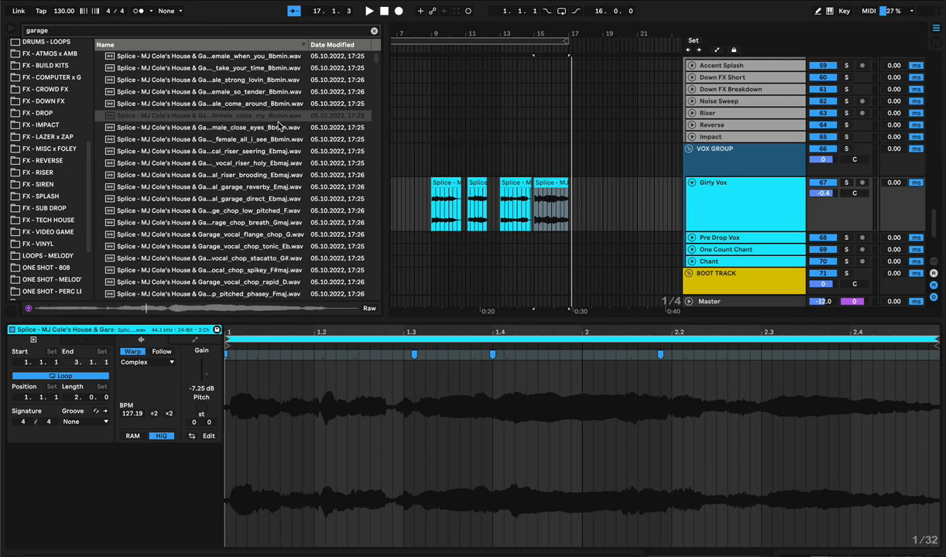
pyautogui.click(282, 140)
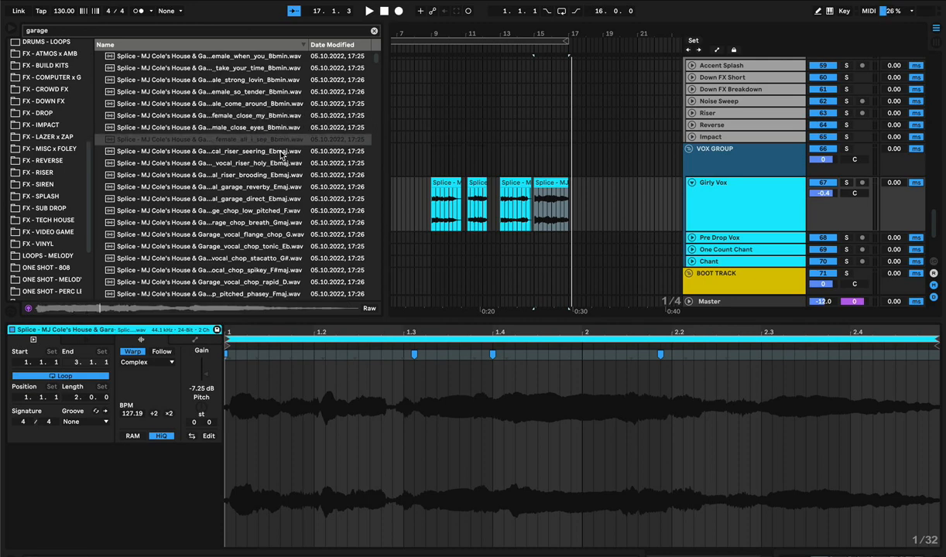
pyautogui.click(445, 181)
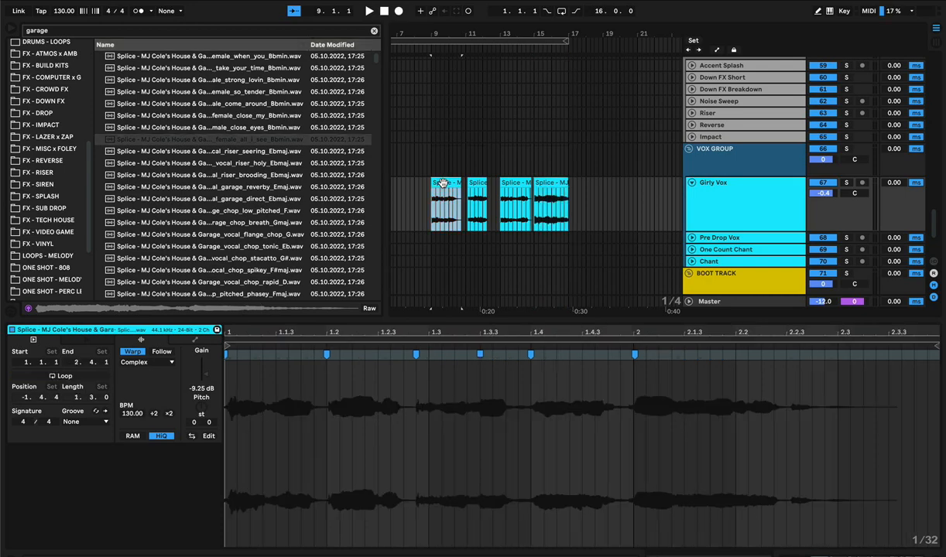
pyautogui.press('space')
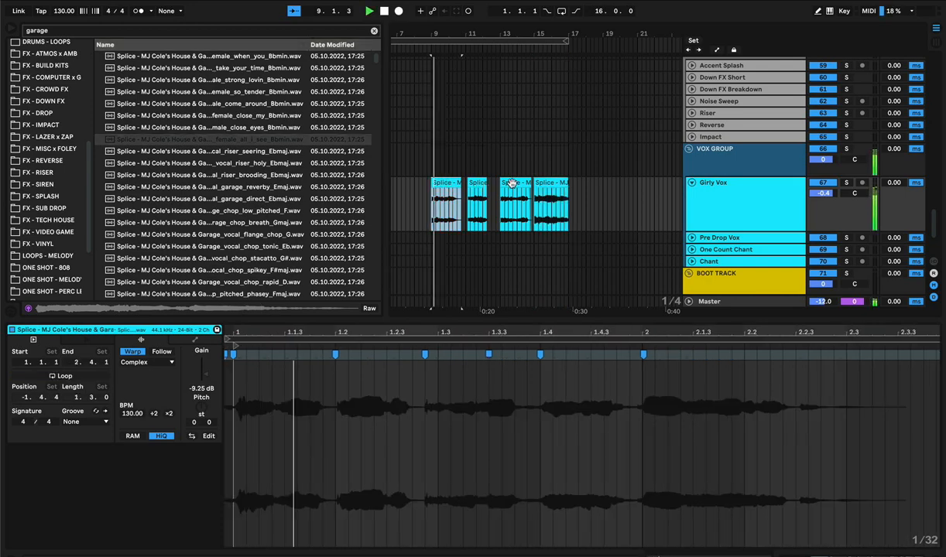
pyautogui.click(556, 178)
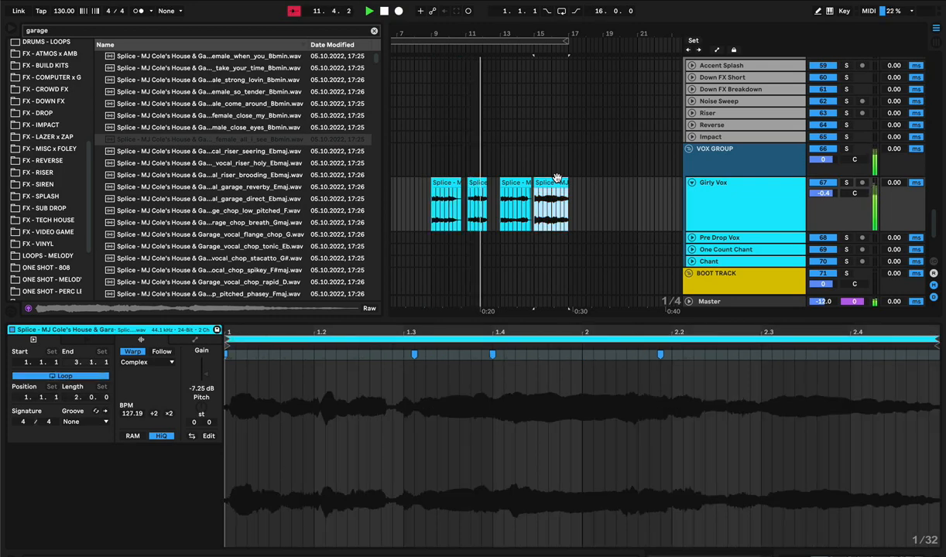
pyautogui.press('Delete')
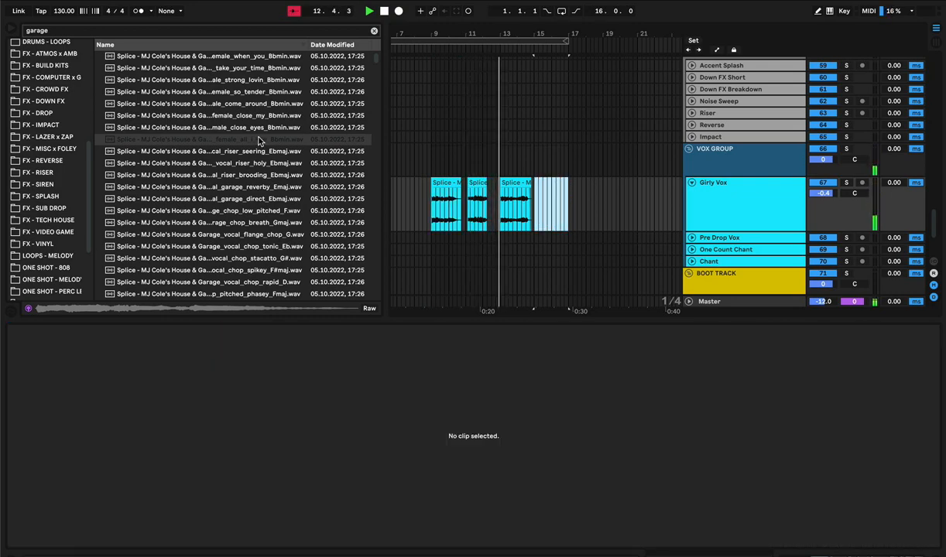
pyautogui.moveTo(260, 138); pyautogui.dragTo(539, 210)
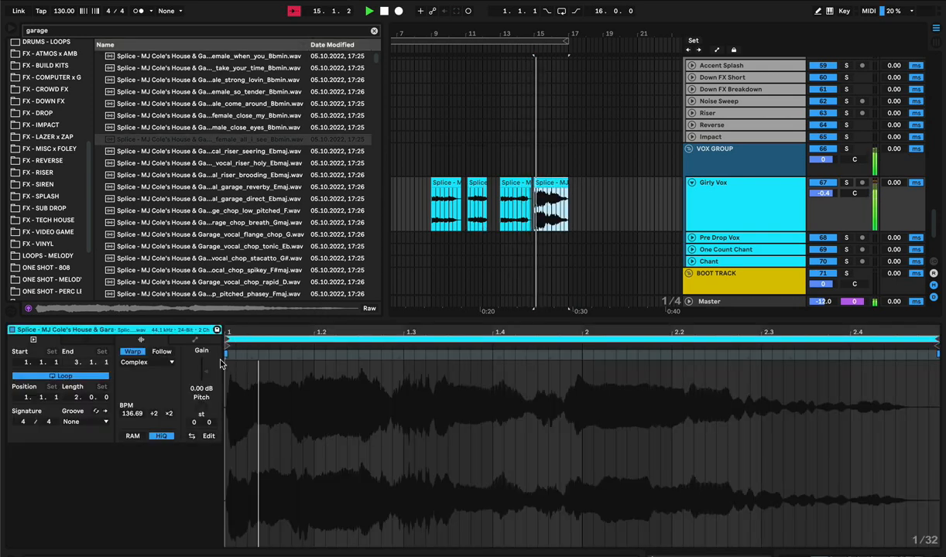
# - Lower the gain of the all_i_see clip to -8.95 dB and audition it from its start
pyautogui.moveTo(208, 374); pyautogui.dragTo(208, 416)
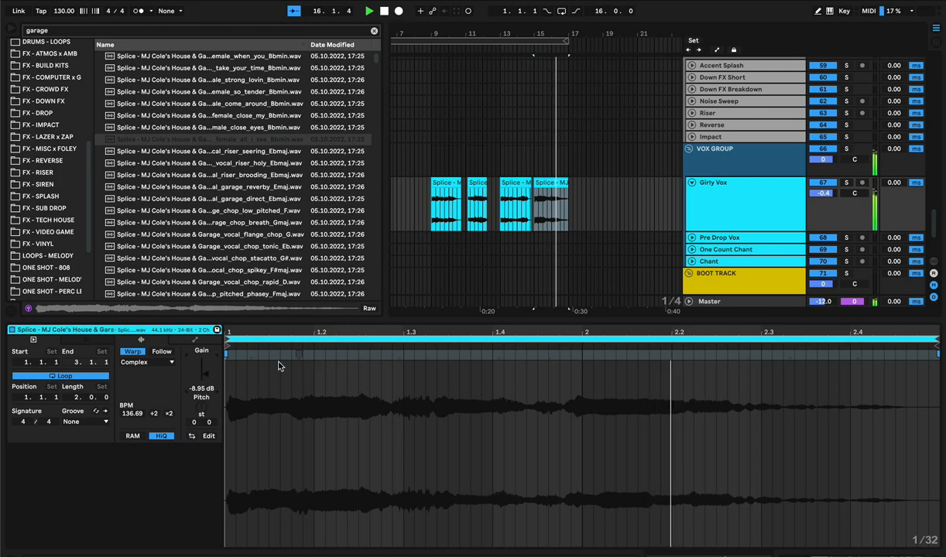
pyautogui.press('space')
pyautogui.click(235, 358)
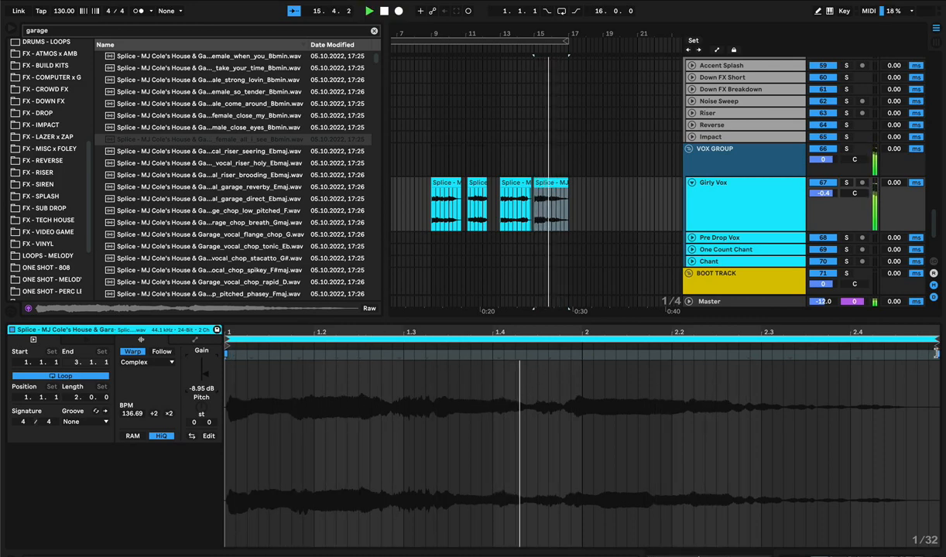
# - Pull the end warp marker of the all_i_see clip back past beat 2.4, to a clip tempo of 123.88 BPM, and audition it
pyautogui.moveTo(928, 375); pyautogui.dragTo(871, 380)
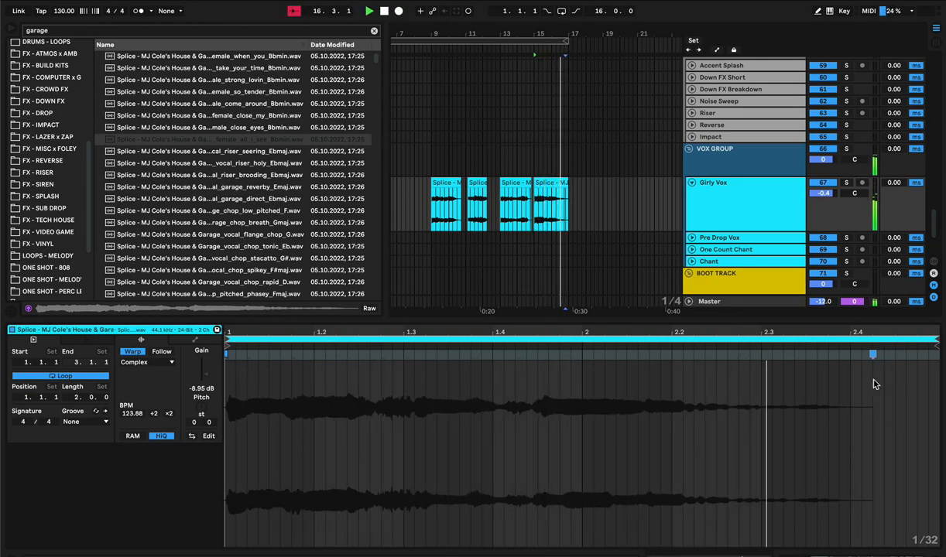
pyautogui.click(250, 350)
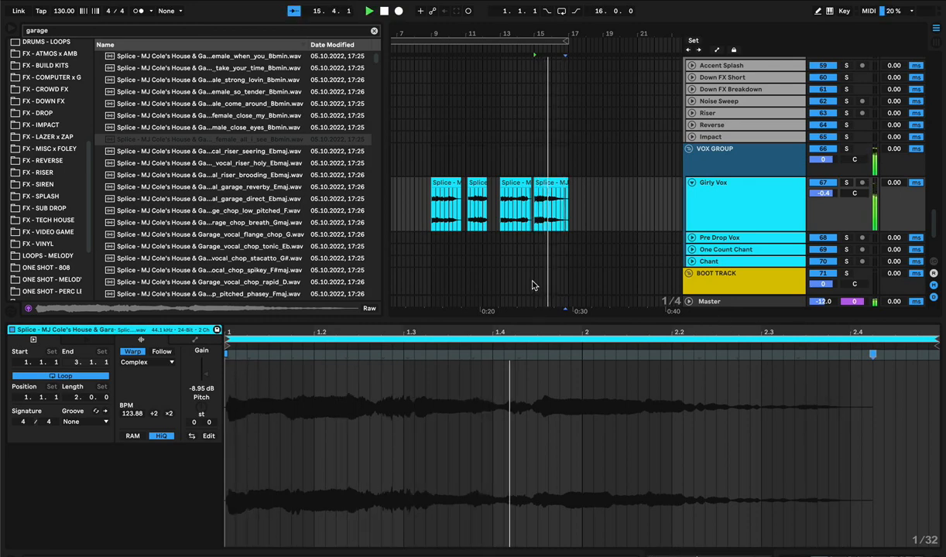
pyautogui.click(236, 352)
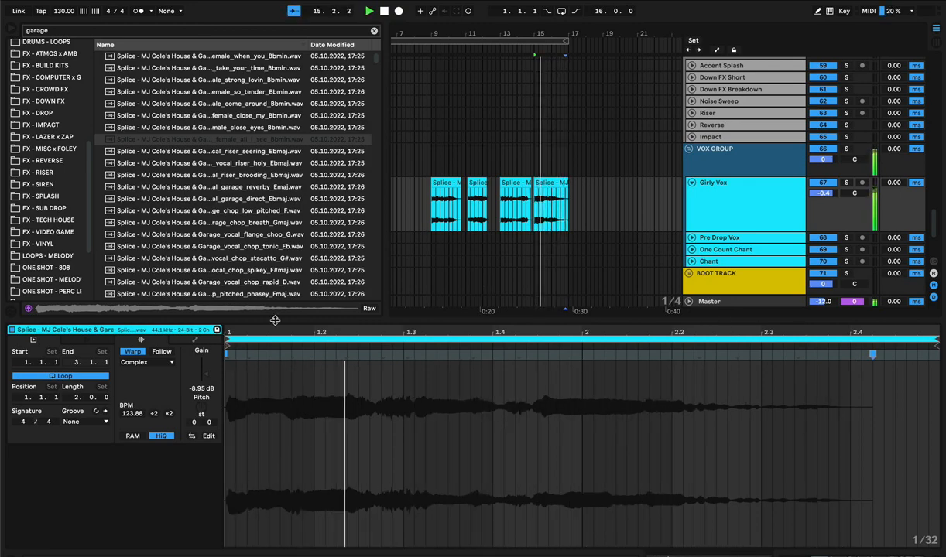
# - Move the all_i_see clip one beat later, from bar 15 to 15.2, and play it from bar 15
pyautogui.moveTo(554, 31); pyautogui.dragTo(555, 74)
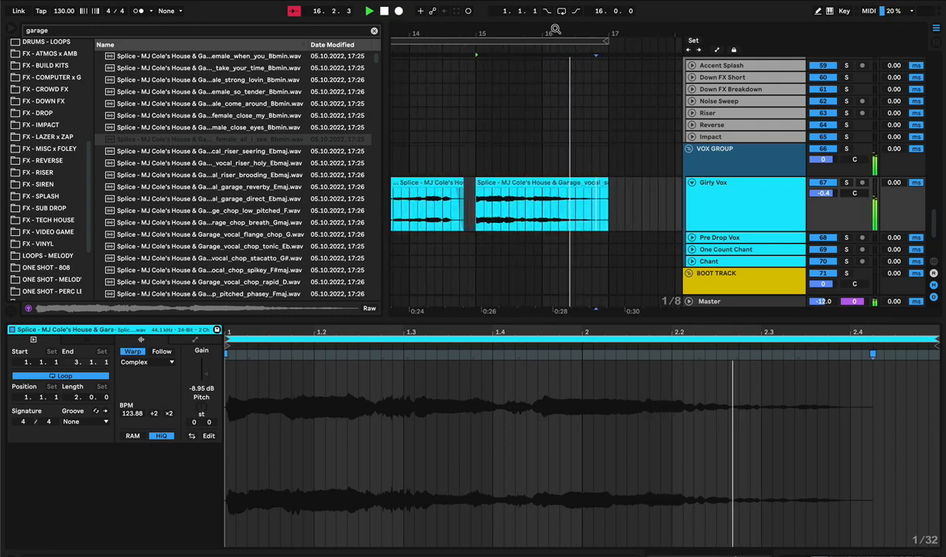
pyautogui.press('space')
pyautogui.press('space')
pyautogui.moveTo(499, 183); pyautogui.dragTo(513, 182)
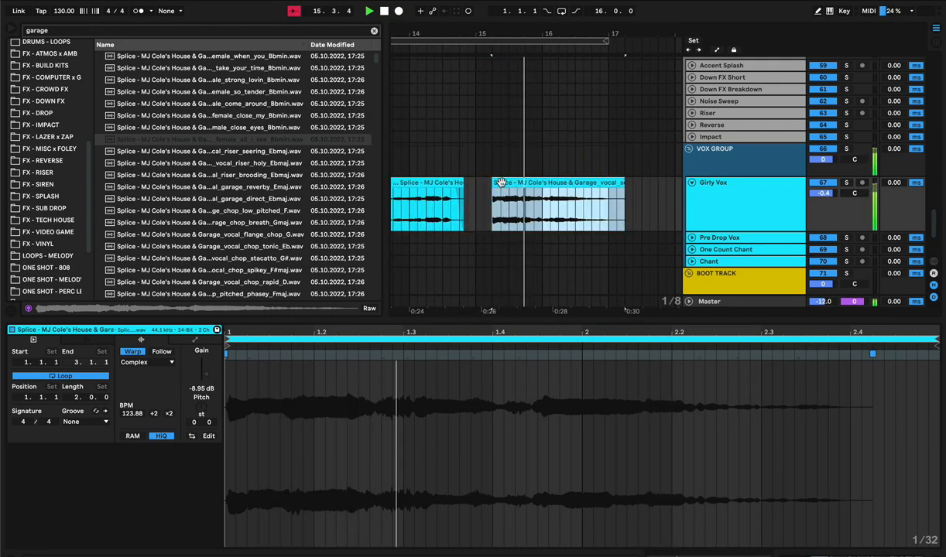
pyautogui.click(476, 202)
pyautogui.press('space')
pyautogui.press('space')
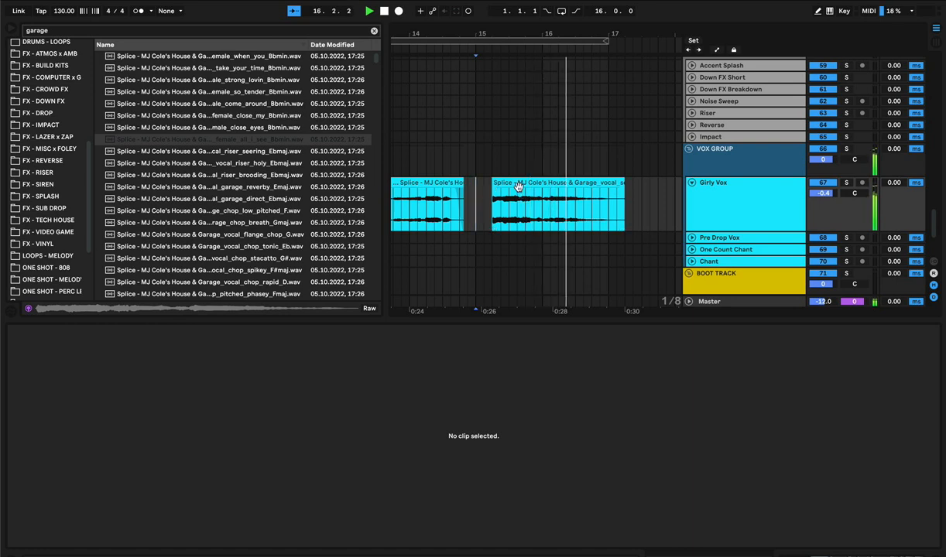
# - Trim the end of the all_i_see clip back to bar 17
pyautogui.hscroll(1, 558, 82)
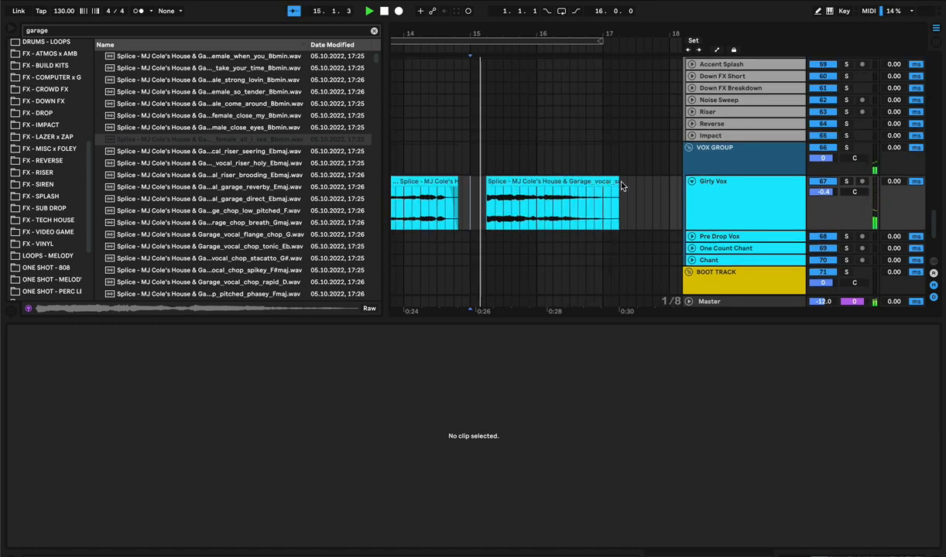
pyautogui.moveTo(616, 179); pyautogui.dragTo(602, 180)
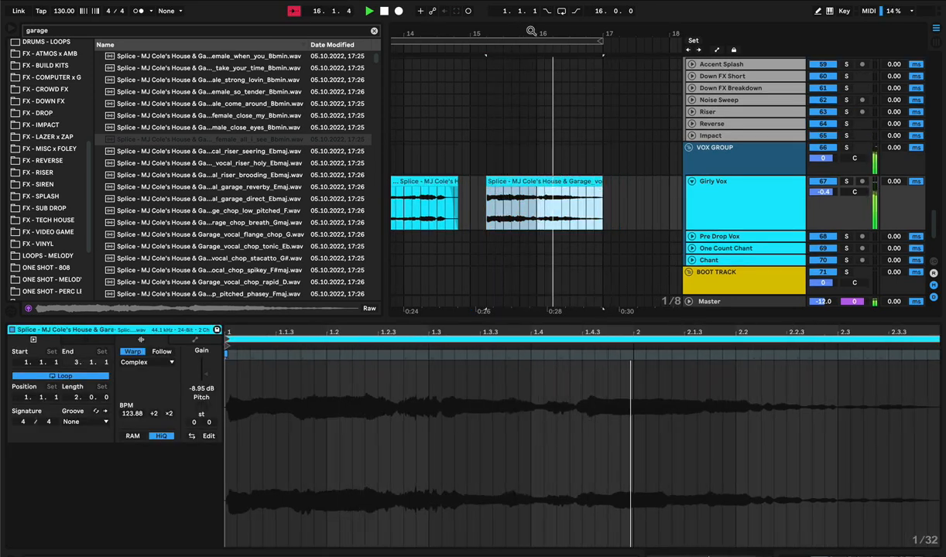
pyautogui.moveTo(533, 32); pyautogui.dragTo(533, 4)
# - Audition the first Girly Vox clip, move it one beat later to 9.2, and play the result
pyautogui.click(470, 182)
pyautogui.press('space')
pyautogui.press('space')
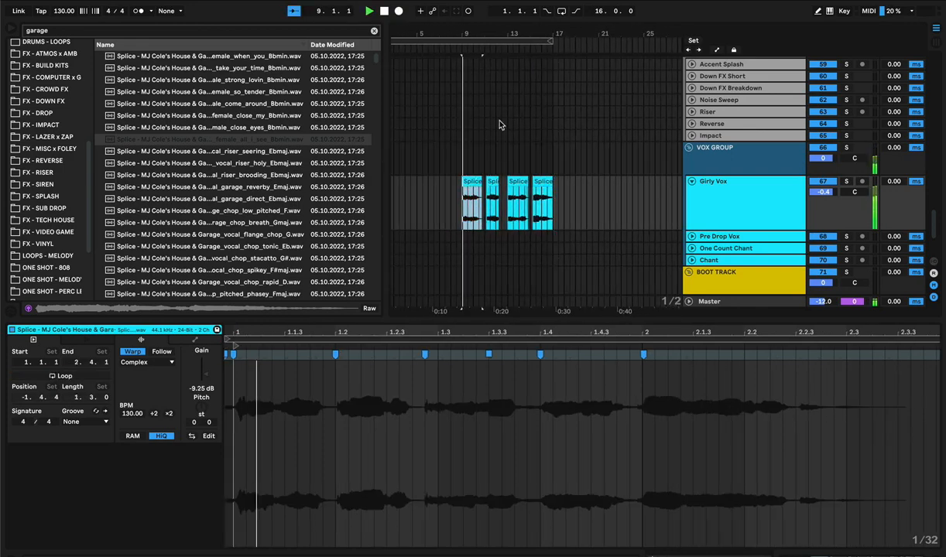
pyautogui.moveTo(485, 26); pyautogui.dragTo(485, 27)
pyautogui.press('space')
pyautogui.press('space')
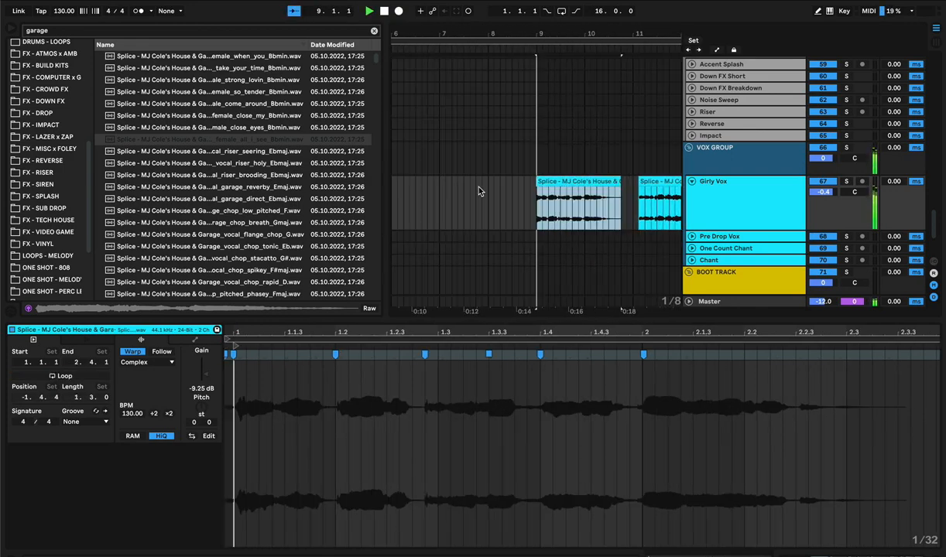
pyautogui.hscroll(2, 509, 187)
pyautogui.moveTo(502, 188); pyautogui.dragTo(513, 189)
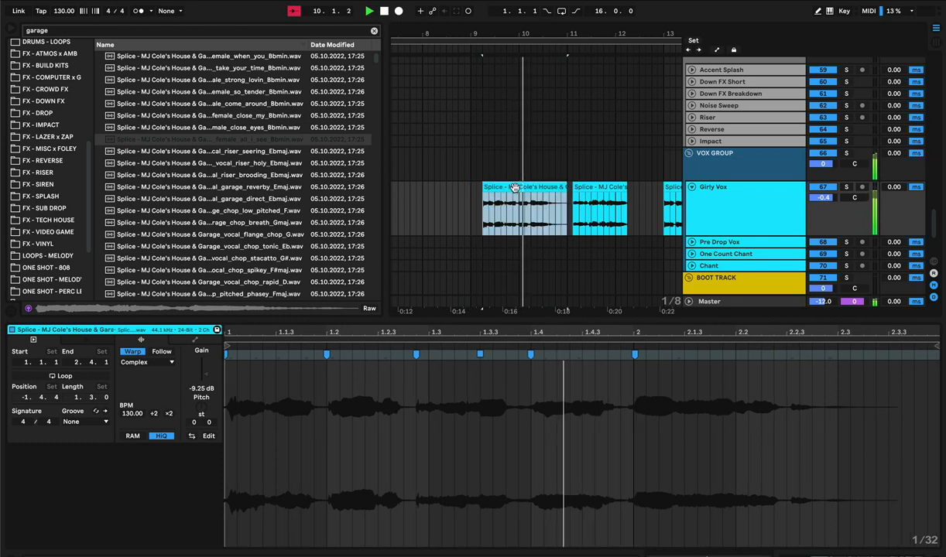
pyautogui.click(464, 209)
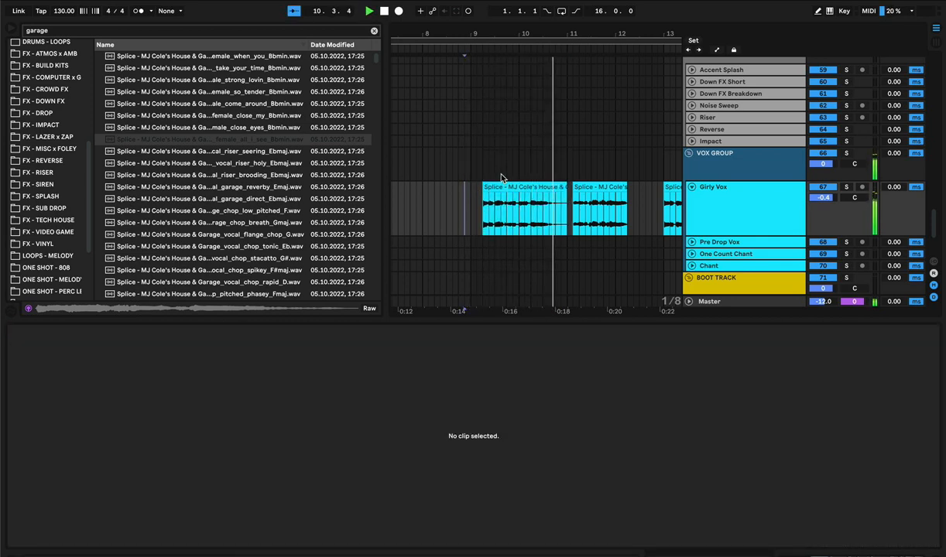
pyautogui.press('space')
pyautogui.press('space')
# - Move the third vocal clip one beat later, from bar 13 to 13.2, and listen to it
pyautogui.hscroll(1, 588, 185)
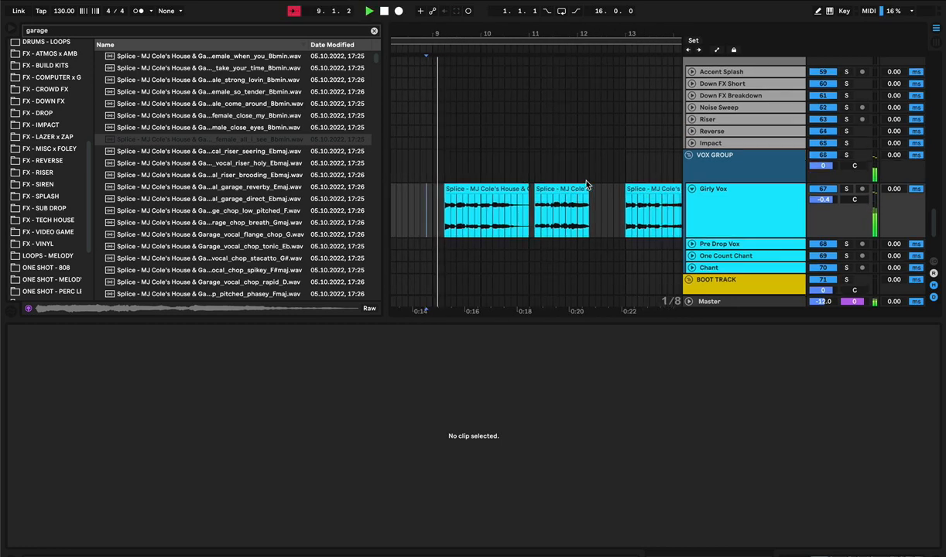
pyautogui.hscroll(1, 586, 185)
pyautogui.moveTo(628, 199); pyautogui.dragTo(652, 202)
pyautogui.click(619, 171)
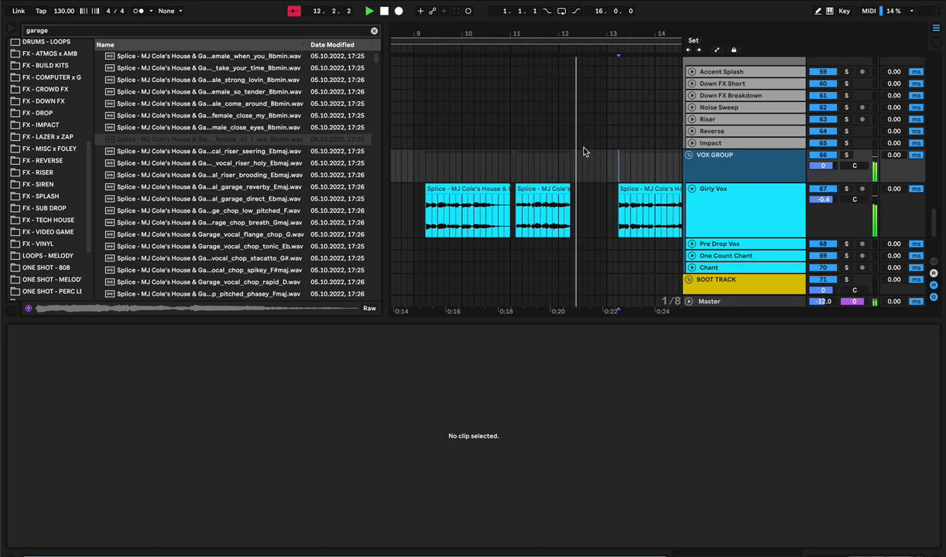
pyautogui.click(594, 129)
# - Move the all_i_see clip another beat later to 15.3 and trim its end to bar 17
pyautogui.moveTo(589, 28); pyautogui.dragTo(534, 28)
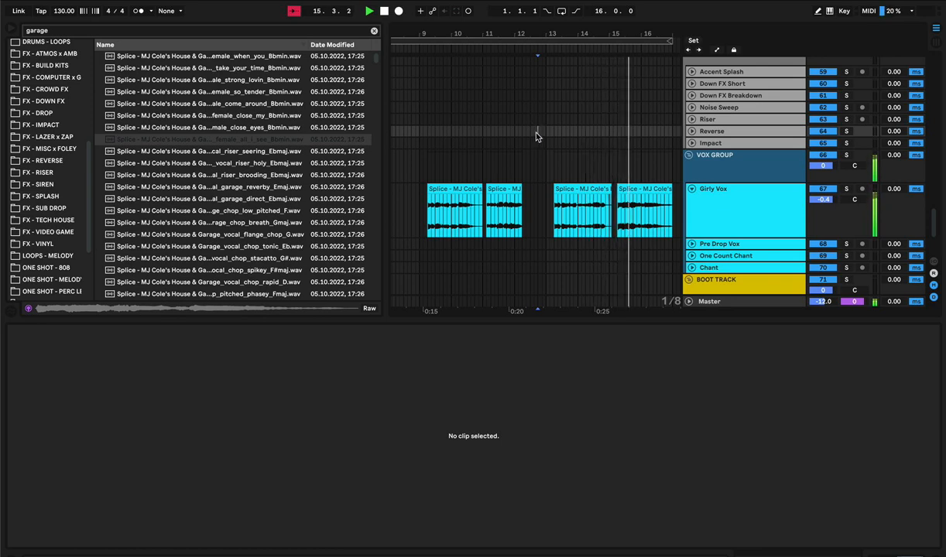
pyautogui.moveTo(577, 190)
pyautogui.mouseDown()
pyautogui.moveTo(589, 195)
pyautogui.moveTo(581, 195)
pyautogui.mouseUp()
pyautogui.click(571, 203)
pyautogui.click(562, 202)
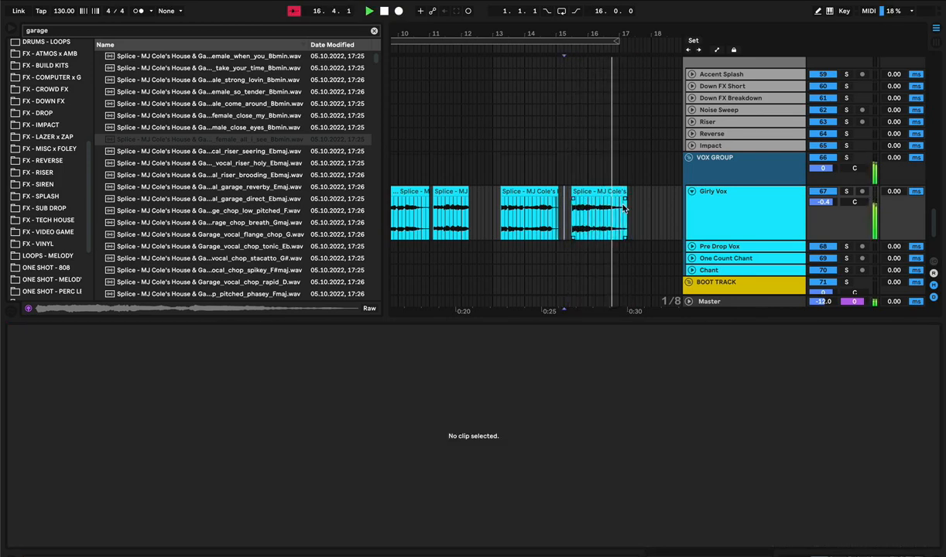
pyautogui.moveTo(625, 196); pyautogui.dragTo(619, 196)
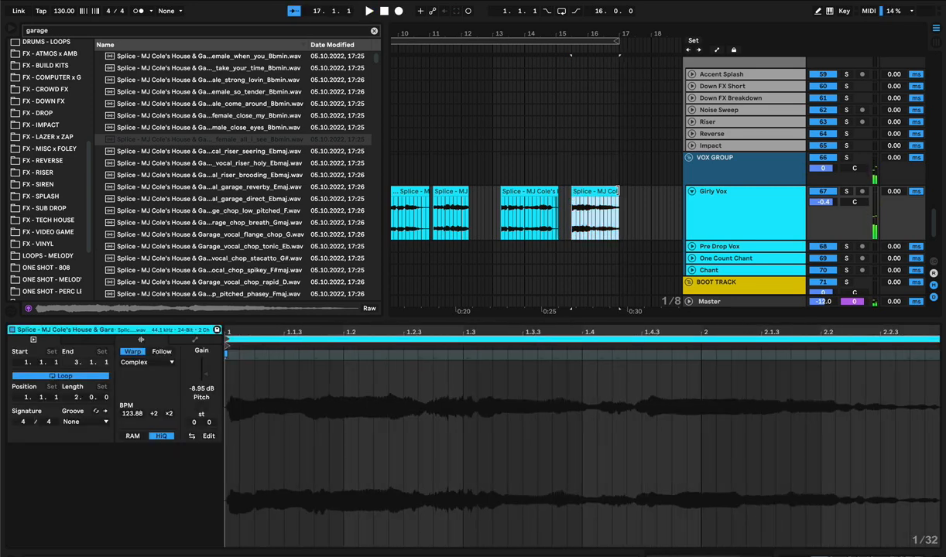
# - Play the vocal arrangement and delete the second Girly Vox clip at bar 11
pyautogui.click(530, 151)
pyautogui.press('space')
pyautogui.moveTo(532, 33); pyautogui.dragTo(532, 28)
pyautogui.click(476, 191)
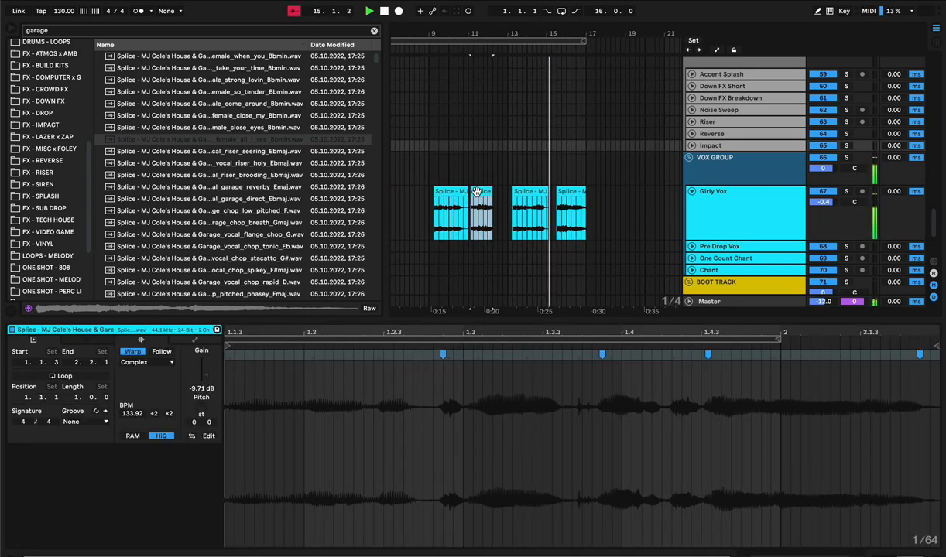
pyautogui.click(484, 193)
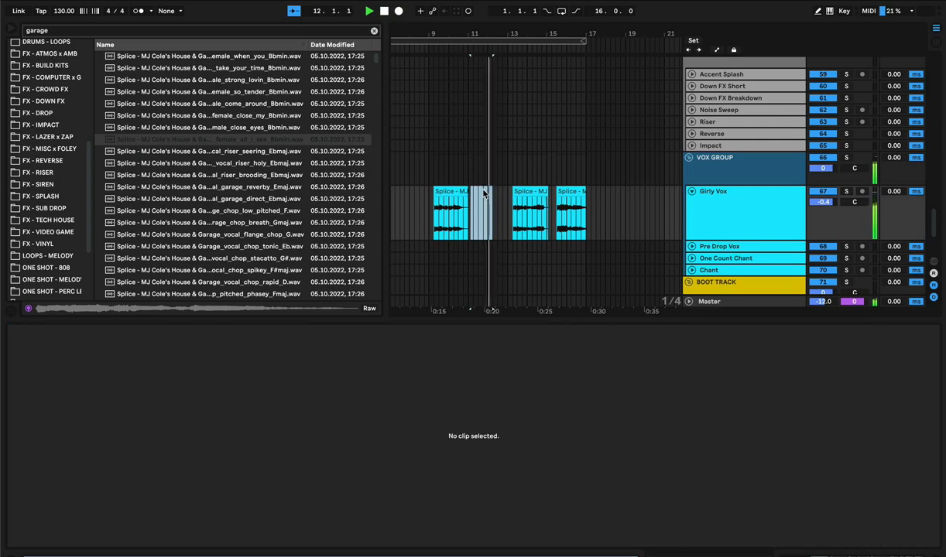
# - Copy the first two beats of the all_i_see clip and paste them on the Girly Vox track at 11.4
pyautogui.click(575, 191)
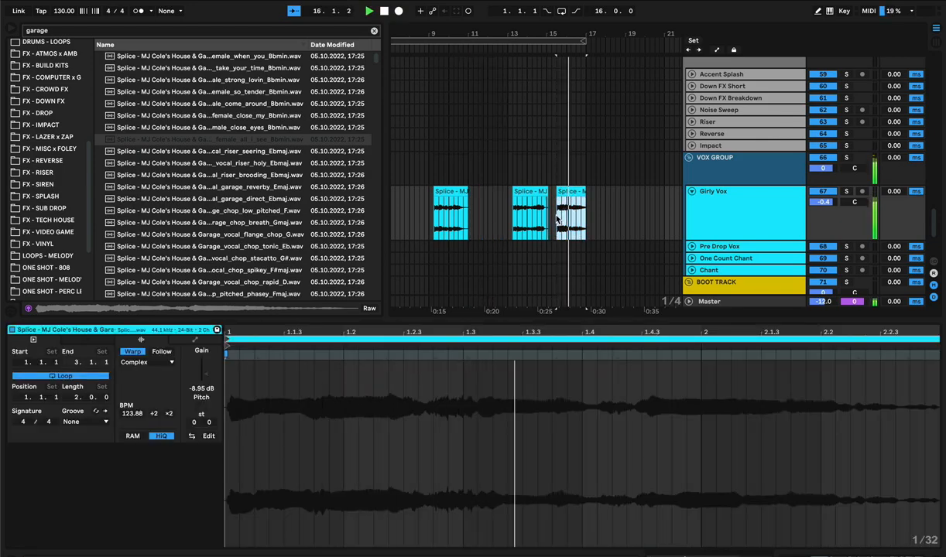
pyautogui.press('space')
pyautogui.press('space')
pyautogui.moveTo(558, 219); pyautogui.dragTo(566, 220)
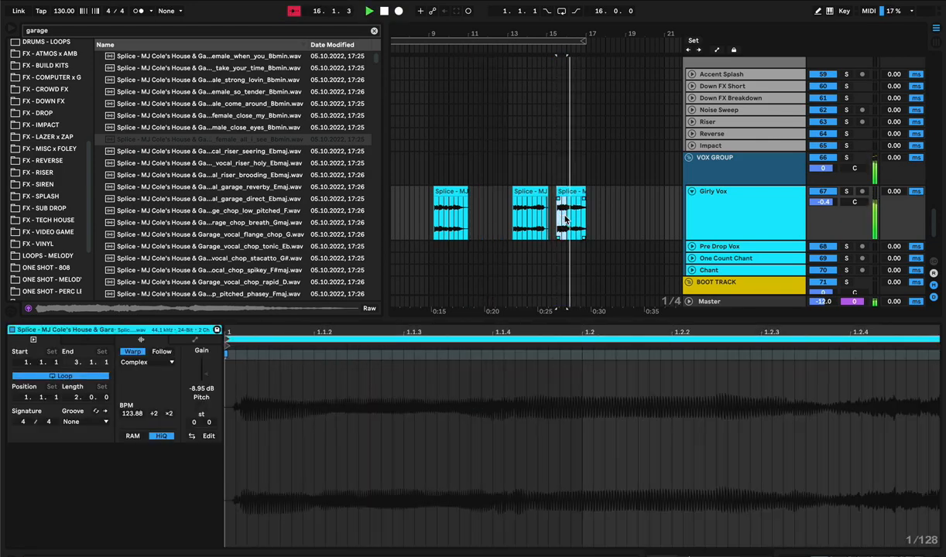
pyautogui.click(482, 216)
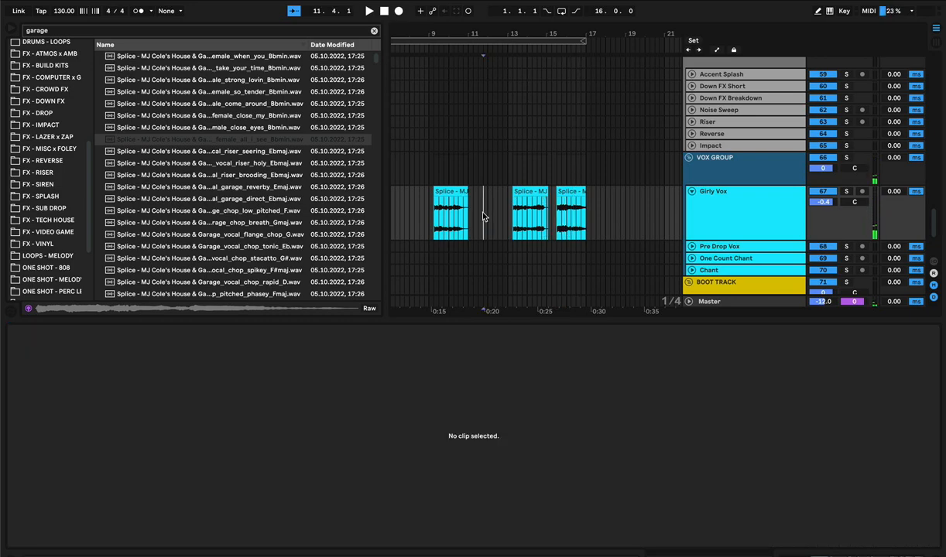
pyautogui.hotkey('ctrl', 'v')
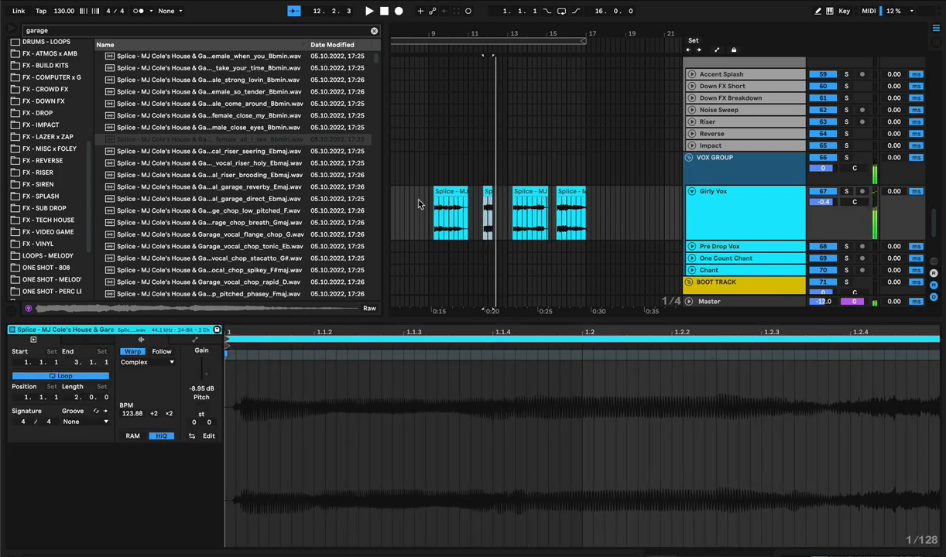
# - Try the pasted vocal snippet one beat earlier at 11.3 and play it back with the first clip
pyautogui.click(429, 205)
pyautogui.press('space')
pyautogui.moveTo(487, 192); pyautogui.dragTo(480, 192)
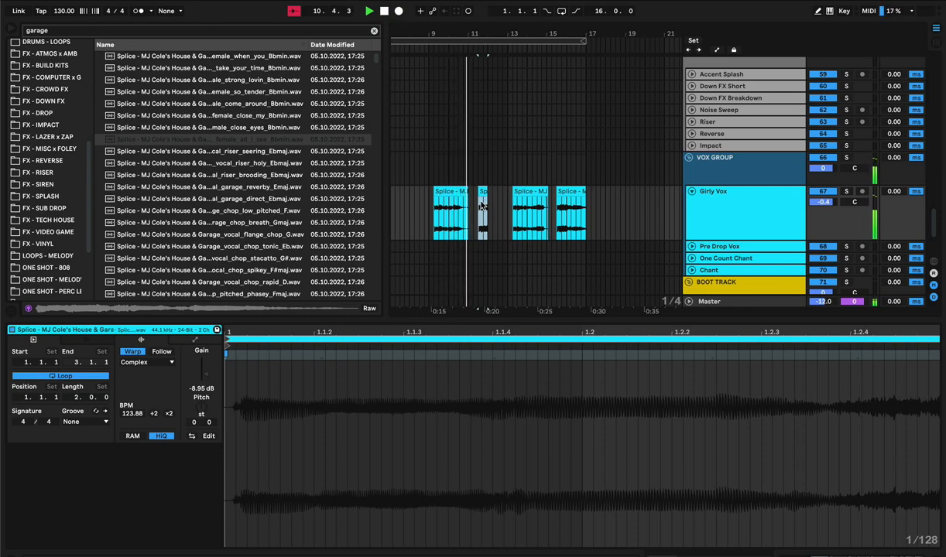
pyautogui.hscroll(1, 482, 205)
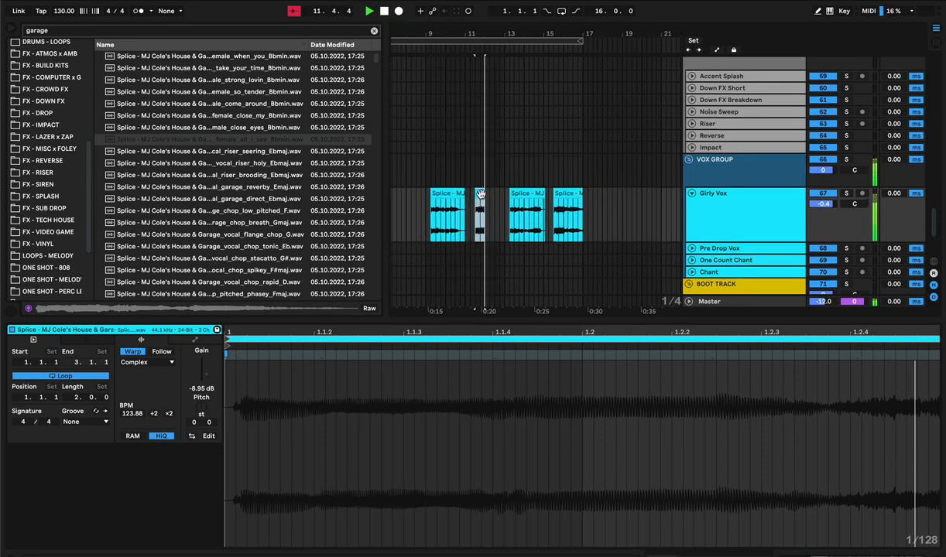
pyautogui.press('space')
pyautogui.press('space')
# - Try to trim the end of the pasted snippet and audition it
pyautogui.moveTo(484, 193)
pyautogui.mouseDown()
pyautogui.moveTo(497, 192)
pyautogui.moveTo(480, 194)
pyautogui.mouseUp()
pyautogui.press('space')
pyautogui.rightClick(494, 194)
pyautogui.click(487, 195)
pyautogui.press('space')
pyautogui.press('space')
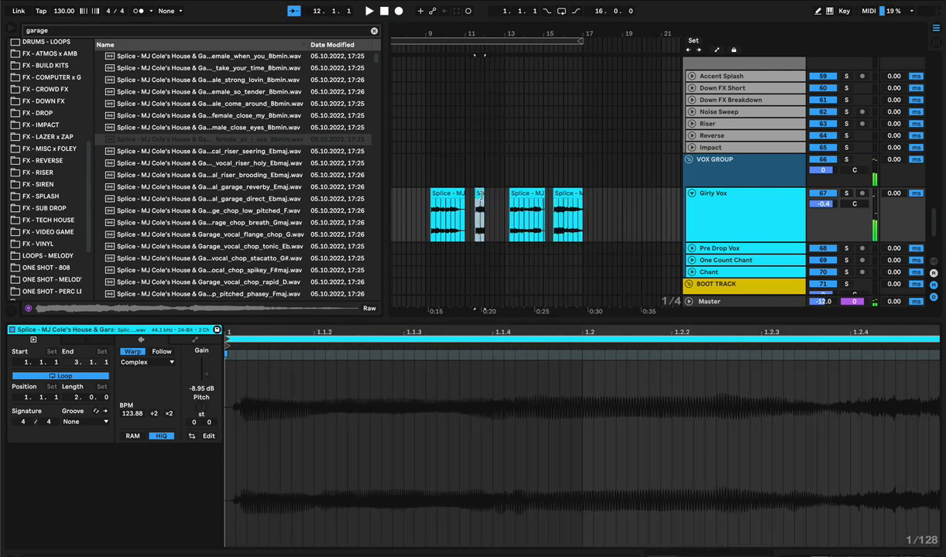
# - Move the pasted vocal snippet to 12.2, ahead of the third vocal clip, and listen to it in place
pyautogui.click(424, 185)
pyautogui.press('space')
pyautogui.moveTo(492, 36); pyautogui.dragTo(495, 67)
pyautogui.scroll(-1, 491, 198)
pyautogui.moveTo(483, 181)
pyautogui.mouseDown()
pyautogui.moveTo(519, 186)
pyautogui.moveTo(507, 183)
pyautogui.mouseUp()
pyautogui.click(496, 188)
pyautogui.press('space')
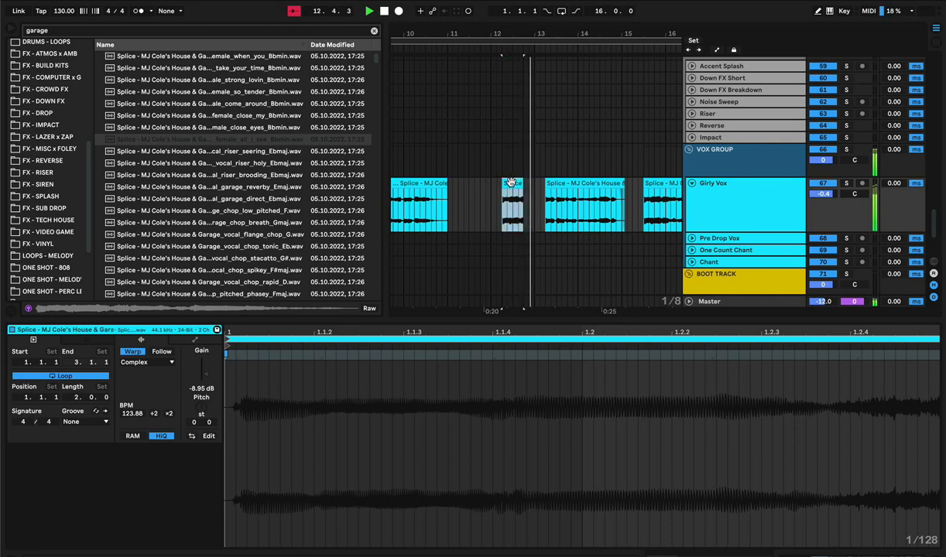
# - Extend the end of the pasted snippet by one beat to bar 13 and play it from just before bar 12
pyautogui.click(498, 197)
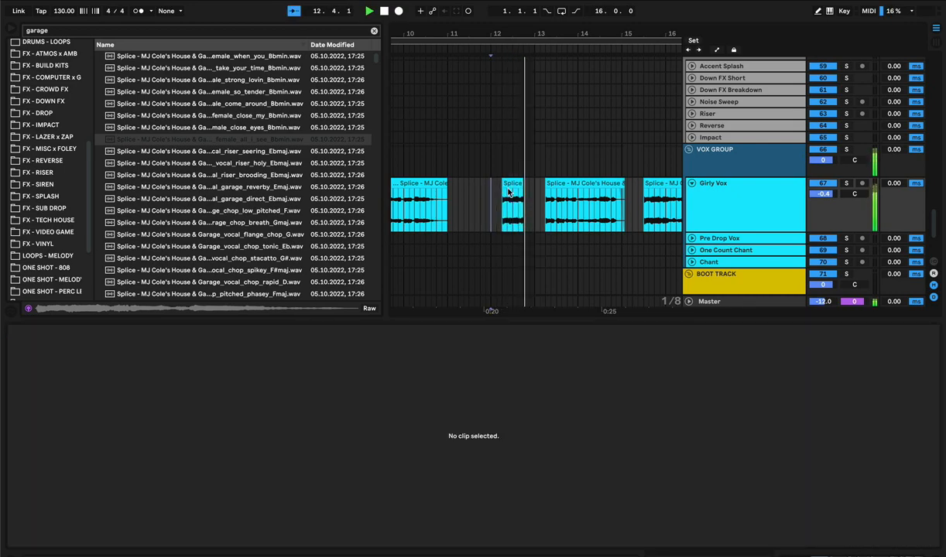
pyautogui.press('space')
pyautogui.press('space')
pyautogui.moveTo(519, 182); pyautogui.dragTo(531, 183)
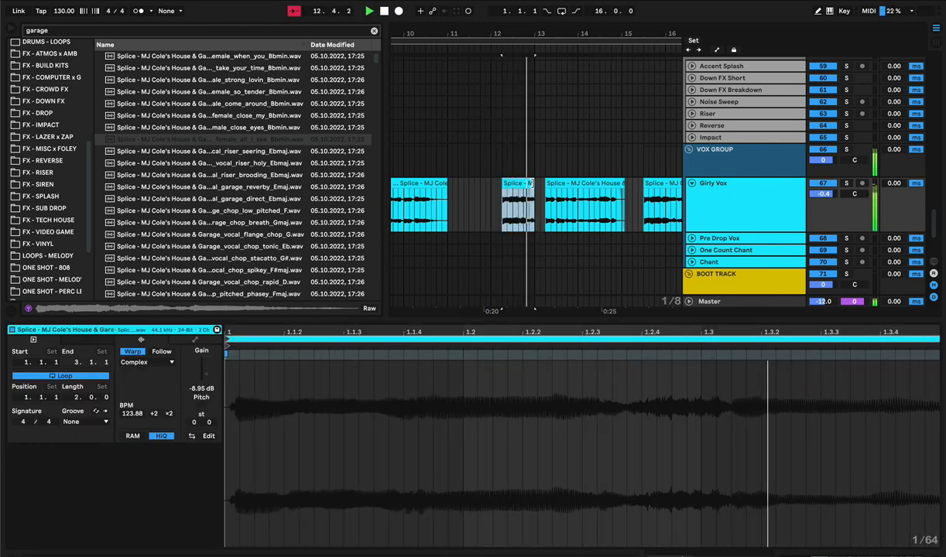
pyautogui.click(485, 197)
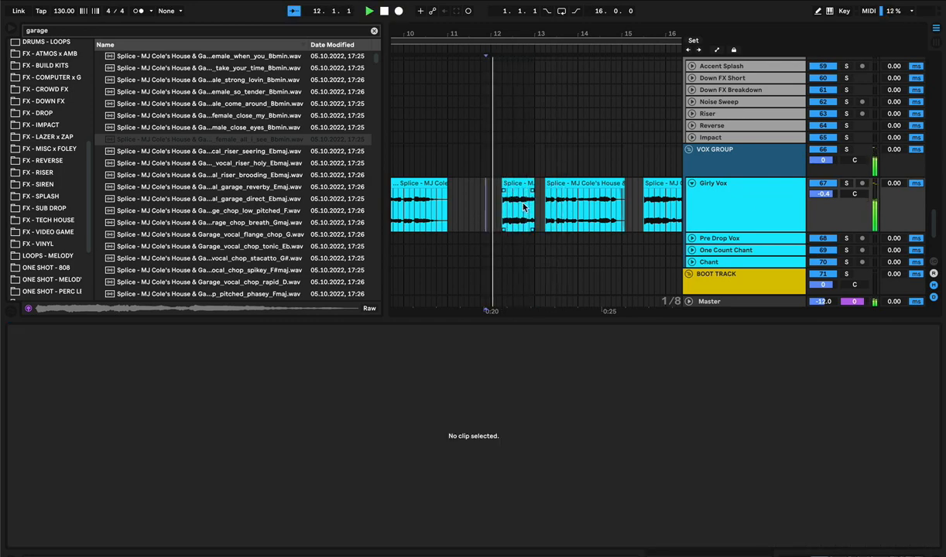
# - Select the vocal snippet at 12.2 on Girly Vox and audition it from its start
pyautogui.click(519, 209)
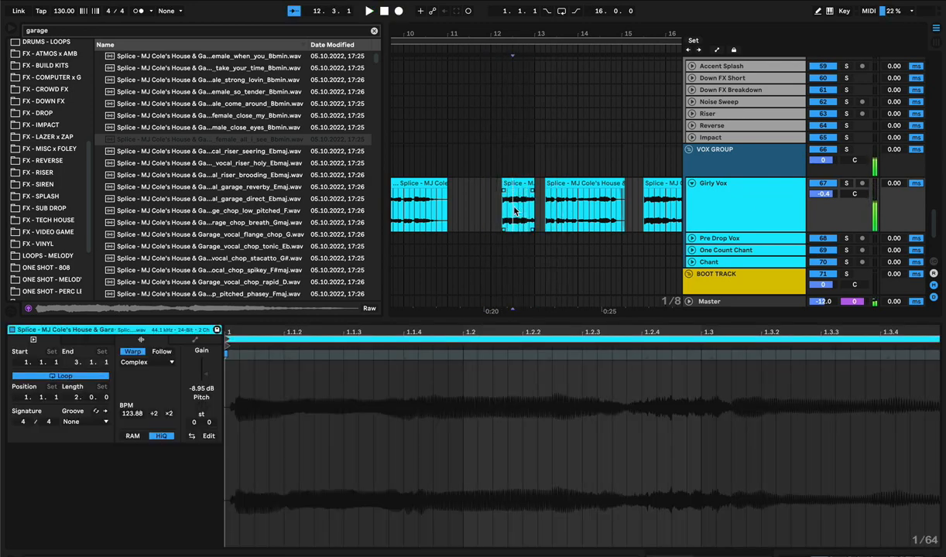
pyautogui.click(508, 185)
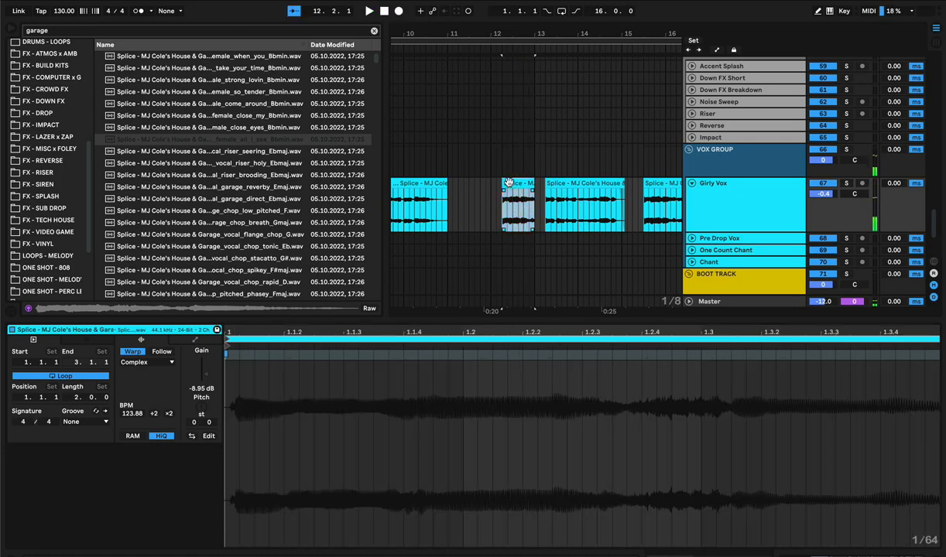
pyautogui.press('space')
pyautogui.press('space')
pyautogui.press('space')
# - Audition the first one and a half beats of the snippet at 12.2 and duplicate that section directly after itself
pyautogui.click(502, 215)
pyautogui.moveTo(502, 215); pyautogui.dragTo(518, 213)
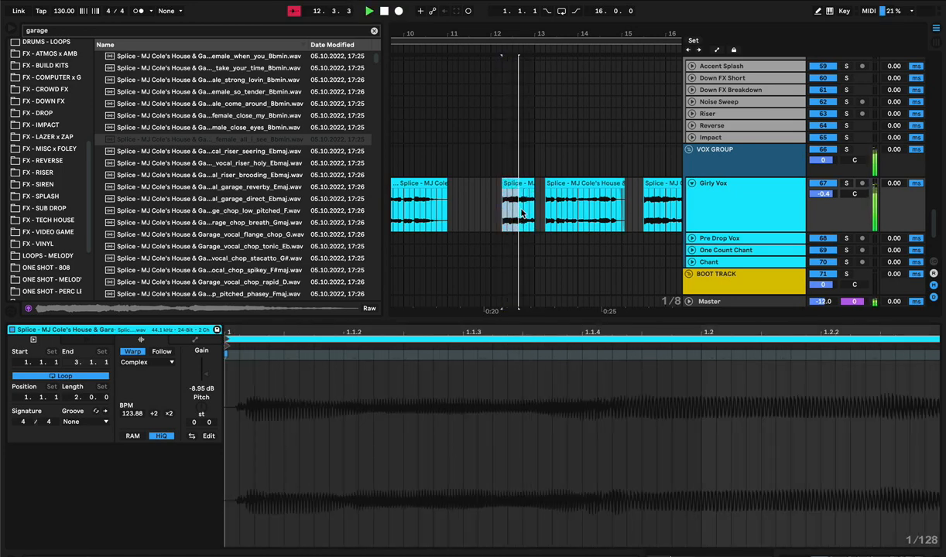
pyautogui.press('space')
pyautogui.press('space')
pyautogui.press('space')
pyautogui.press('space')
pyautogui.press('super+d')
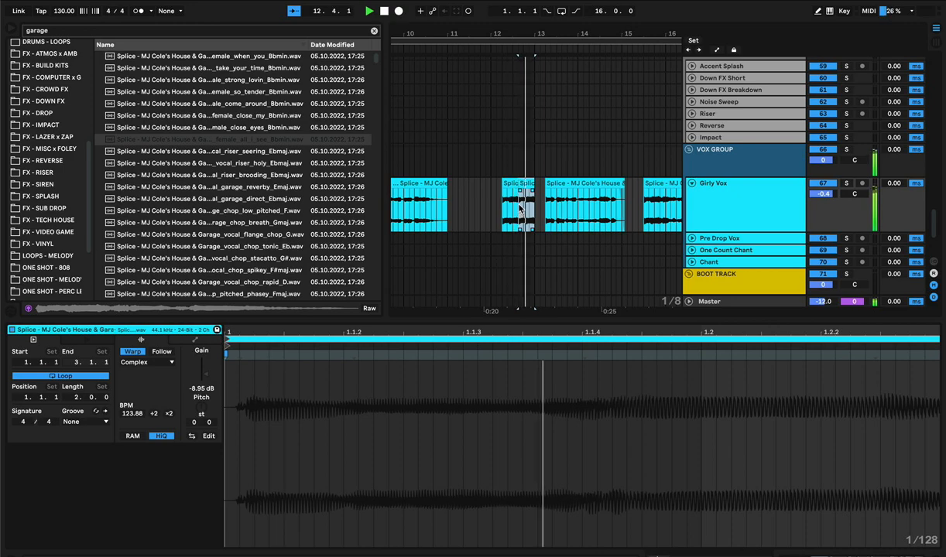
# - Play the repeated snippet from 12.2 and listen through the following vocal clips to bar 17
pyautogui.click(508, 184)
pyautogui.press('space')
pyautogui.press('space')
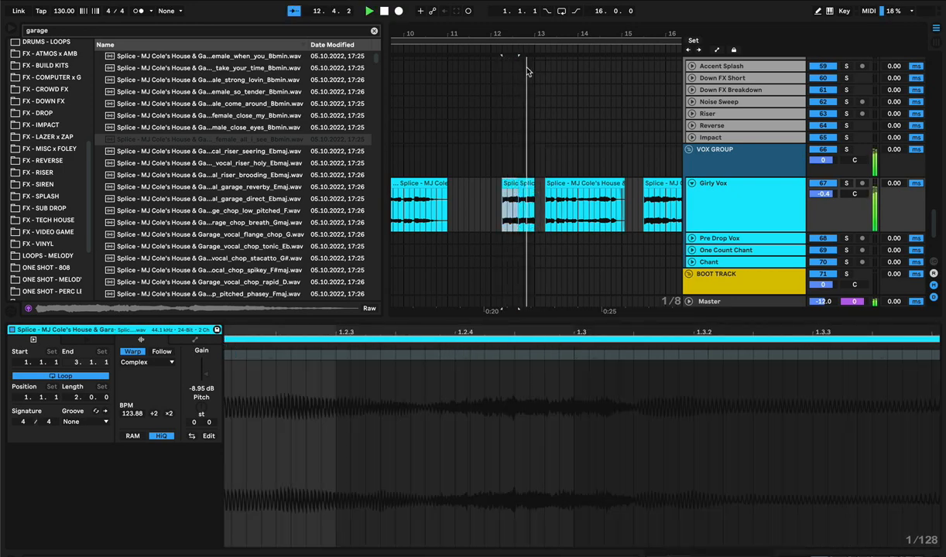
pyautogui.moveTo(525, 34); pyautogui.dragTo(525, 6)
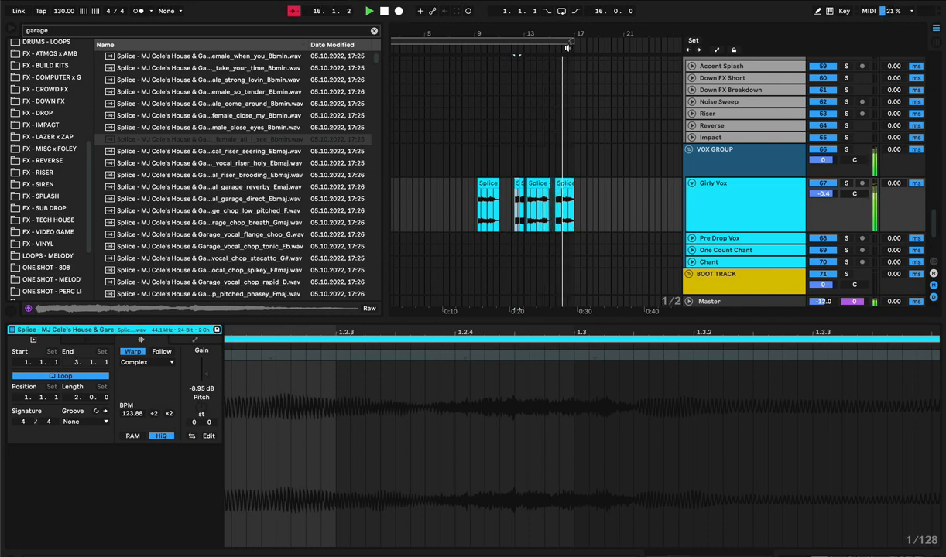
pyautogui.moveTo(568, 33); pyautogui.dragTo(566, 34)
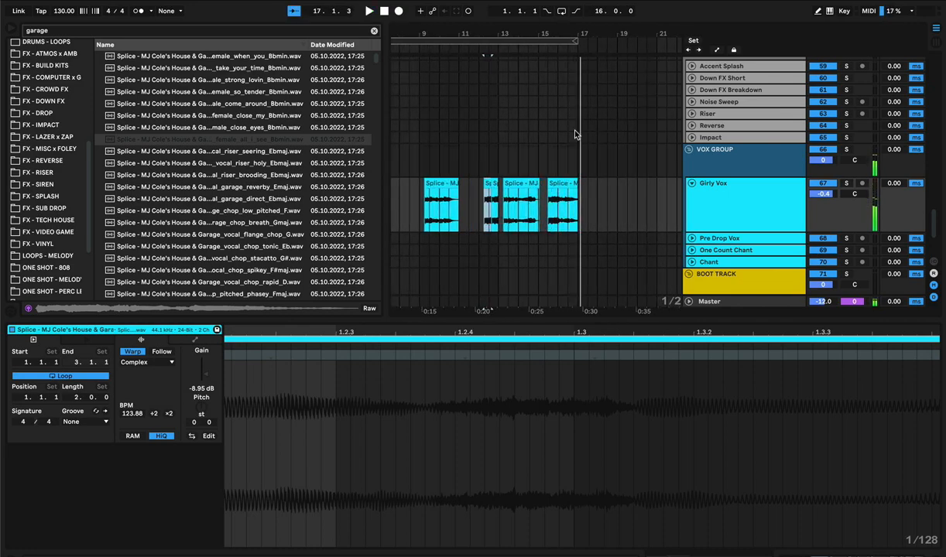
# - Move the last vocal clip on Girly Vox one beat earlier to 15.2 and audition it in place
pyautogui.click(507, 167)
pyautogui.moveTo(557, 30); pyautogui.dragTo(556, 30)
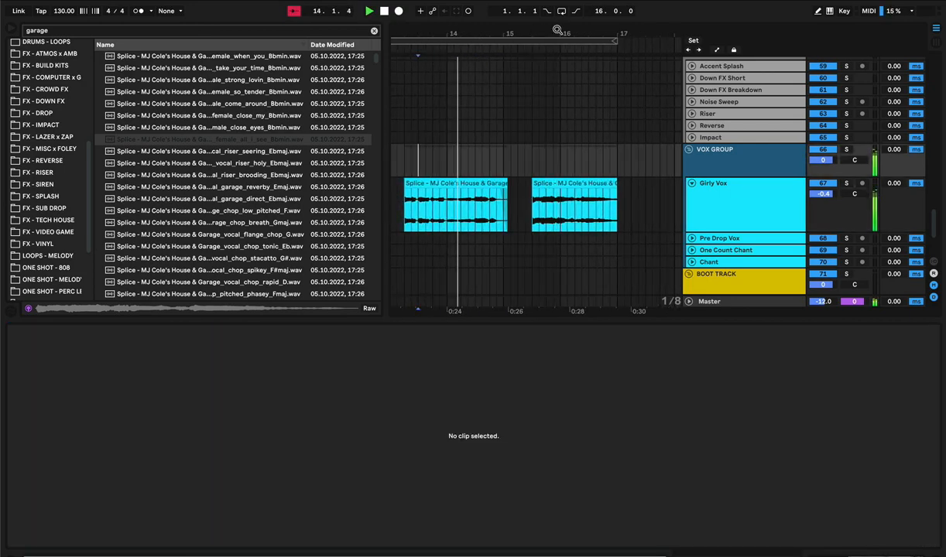
pyautogui.moveTo(550, 183); pyautogui.dragTo(536, 186)
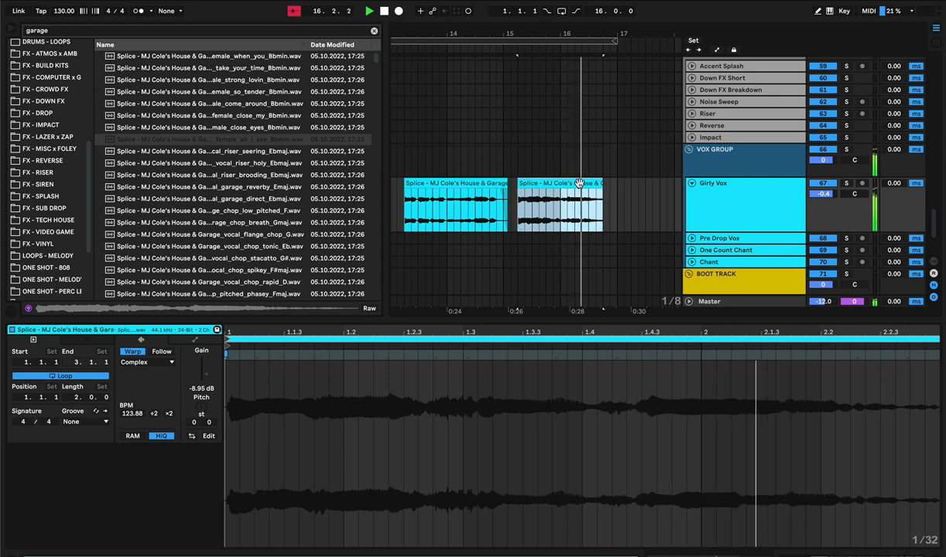
pyautogui.press('space')
pyautogui.press('space')
pyautogui.press('space')
pyautogui.press('space')
# - Copy the last vocal clip about one and a half beats later over itself to repeat its opening, and play it from bar 15
pyautogui.moveTo(541, 184); pyautogui.dragTo(562, 192)
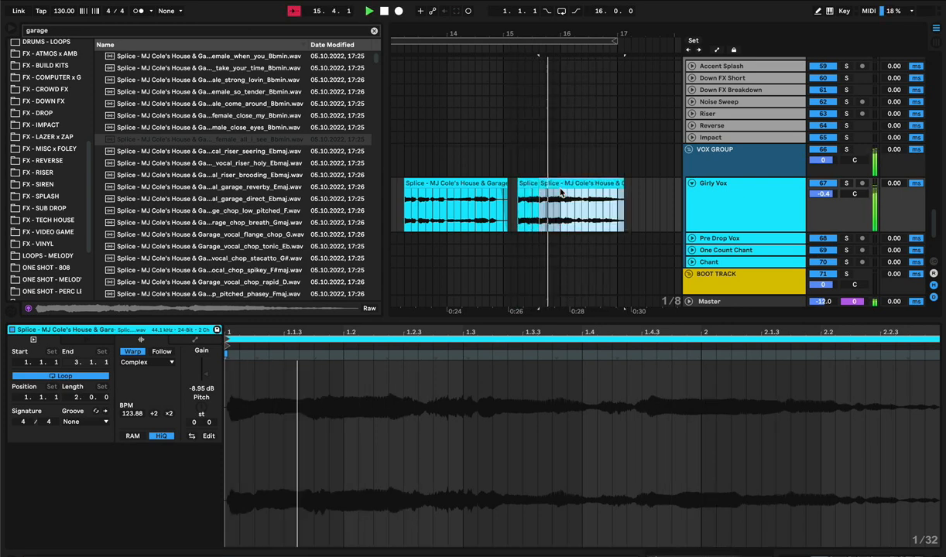
pyautogui.click(507, 167)
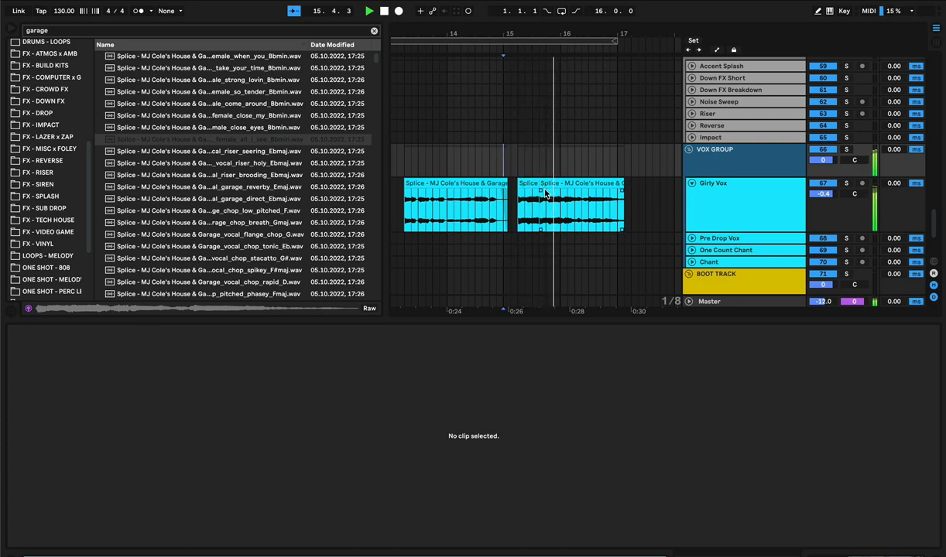
pyautogui.press('space')
pyautogui.press('space')
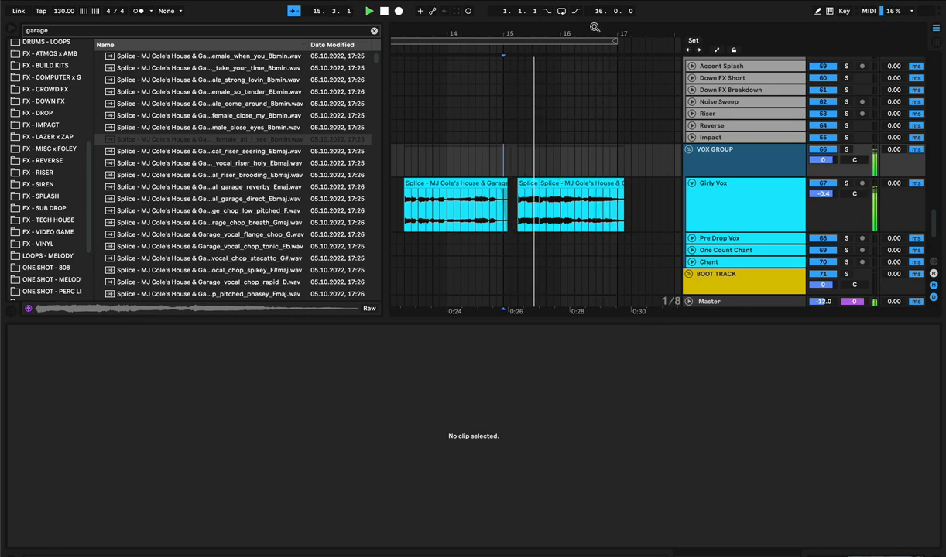
# - Set the playback start at bar 9, just before the first vocal clip, to review the whole vocal arrangement
pyautogui.moveTo(593, 30); pyautogui.dragTo(594, 11)
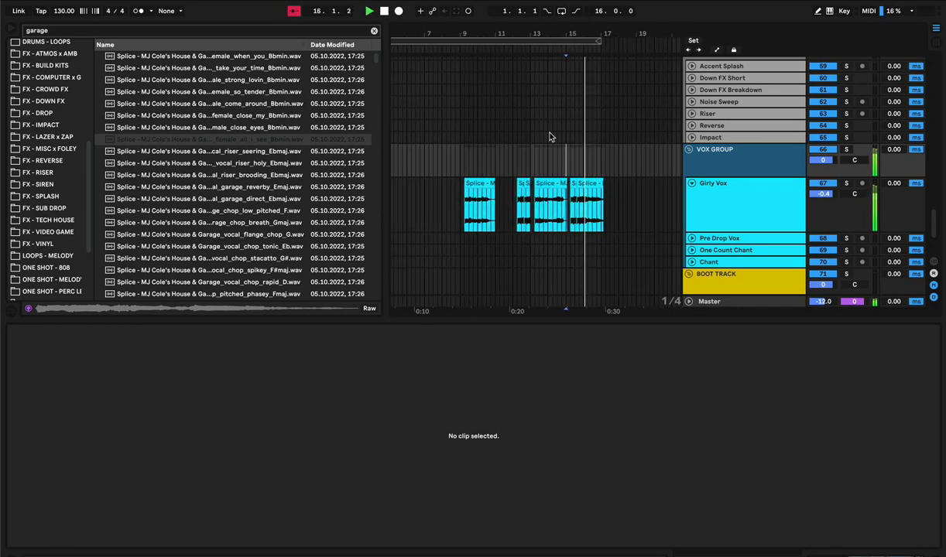
pyautogui.click(457, 210)
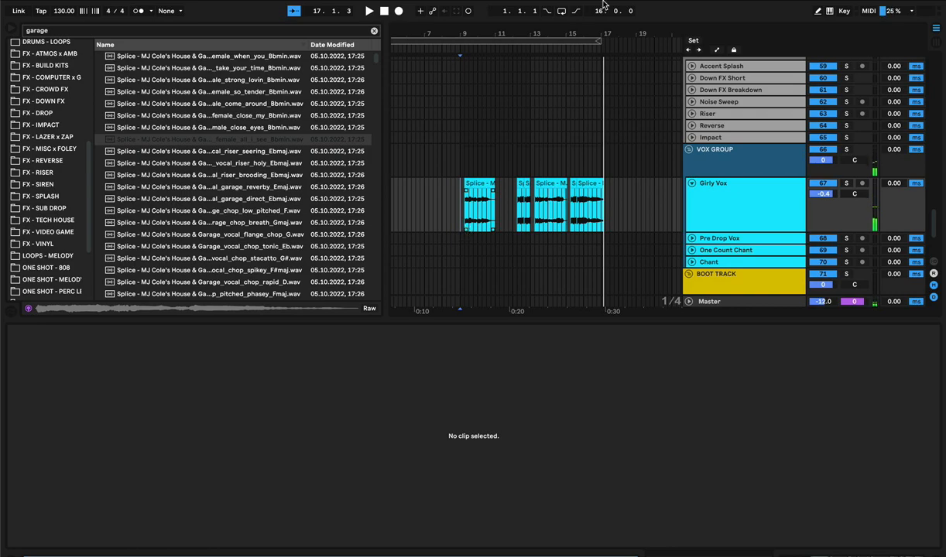